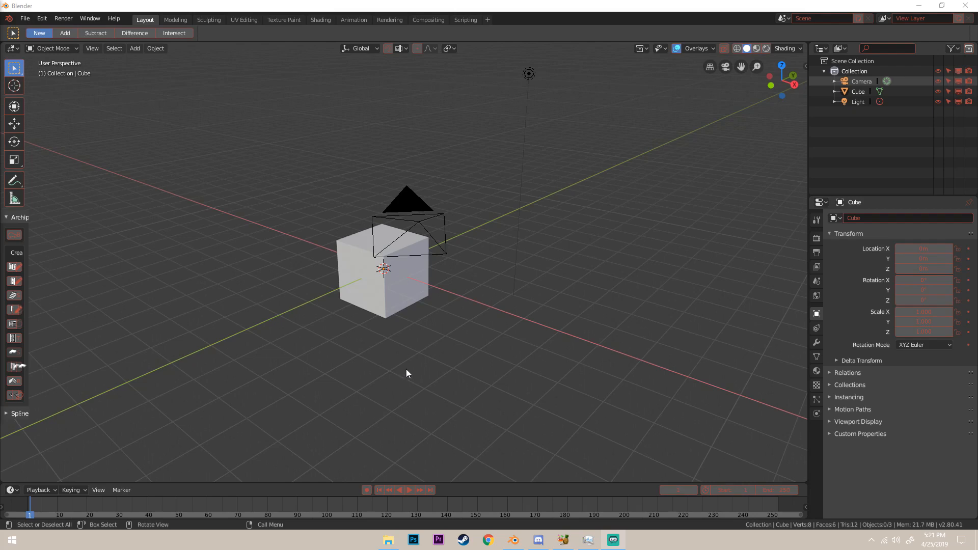
# Delete the default cube from the scene
pyautogui.moveTo(411, 365); pyautogui.dragTo(426, 359, button='middle')
pyautogui.scroll(1, 425, 358)
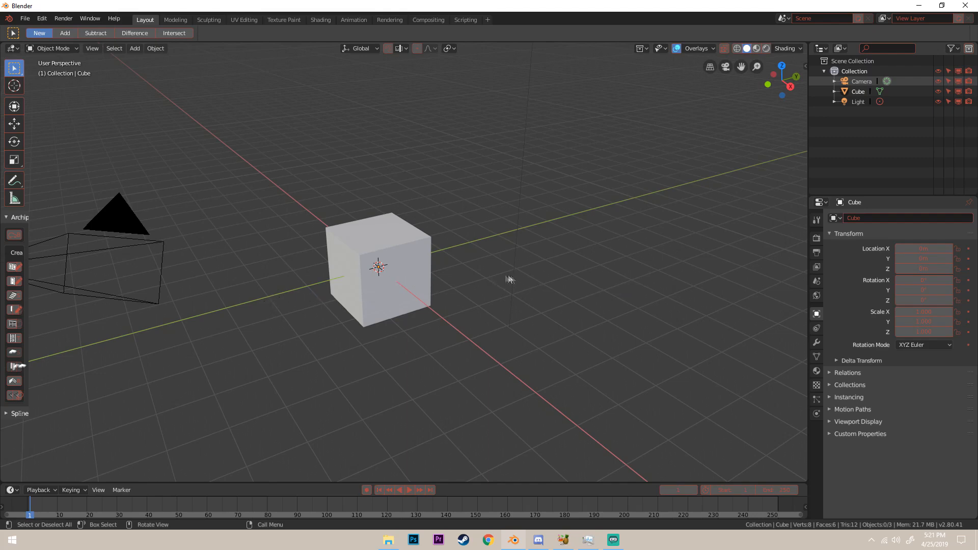
pyautogui.moveTo(508, 277); pyautogui.dragTo(428, 256, button='middle')
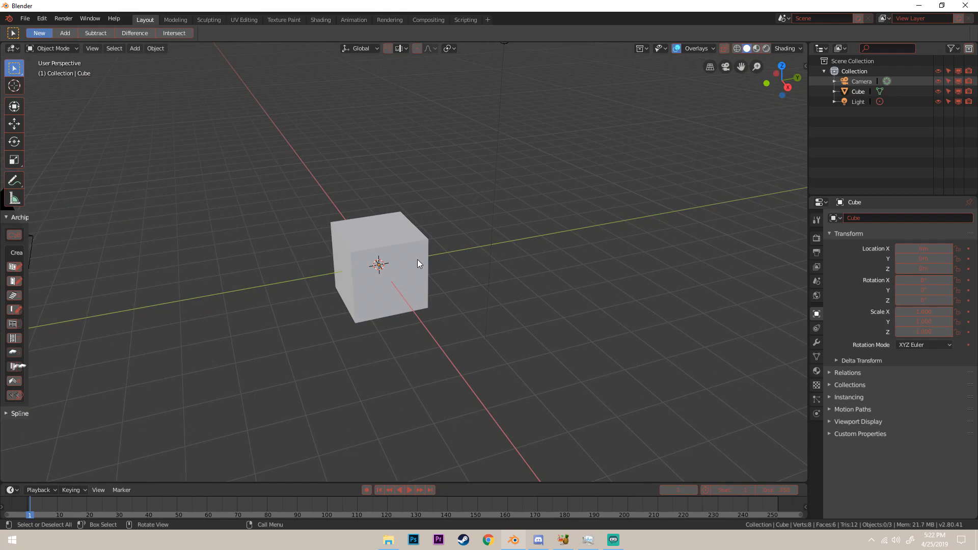
pyautogui.moveTo(417, 263); pyautogui.dragTo(449, 301, button='middle')
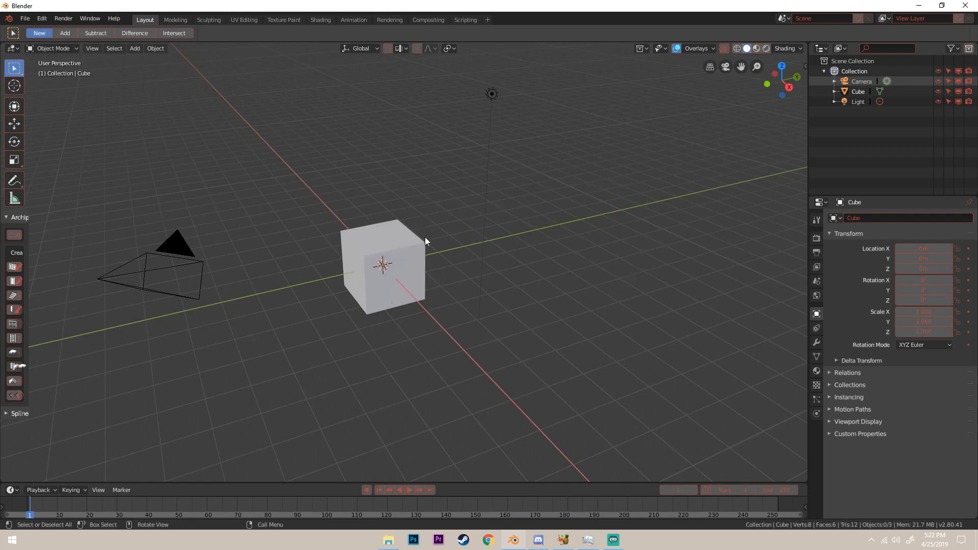
pyautogui.moveTo(419, 238); pyautogui.dragTo(403, 222, button='middle')
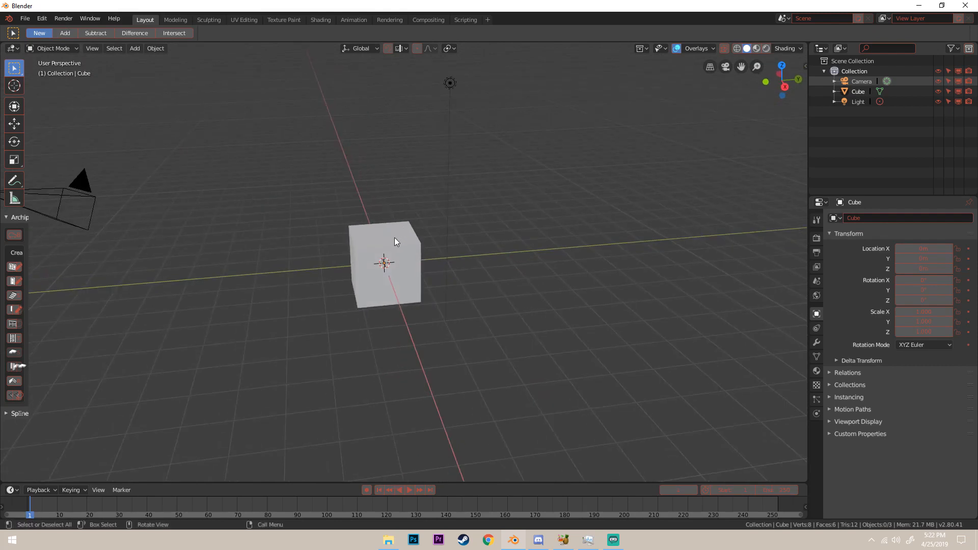
pyautogui.click(394, 237)
pyautogui.press('Delete')
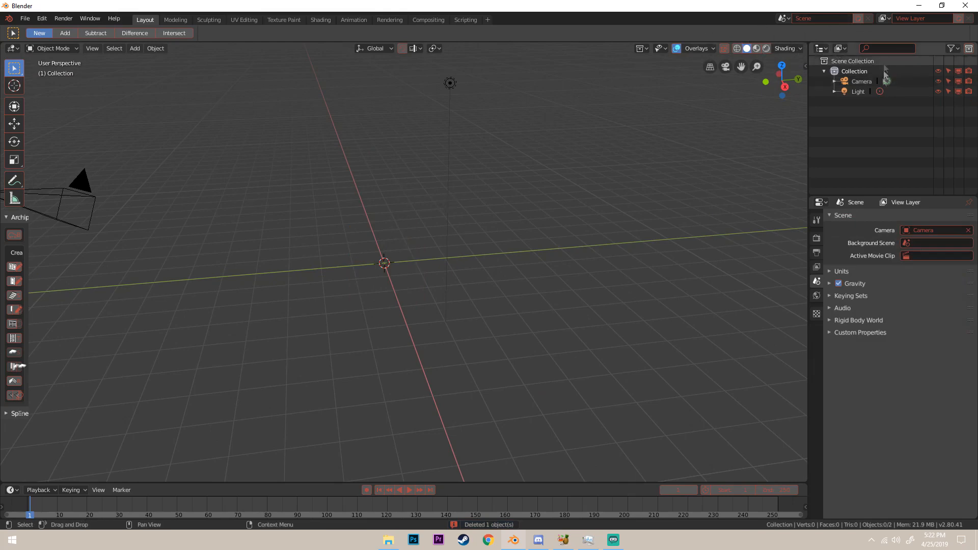
# Show the scene's render settings and add a new cube mesh at the world origin
pyautogui.click(816, 237)
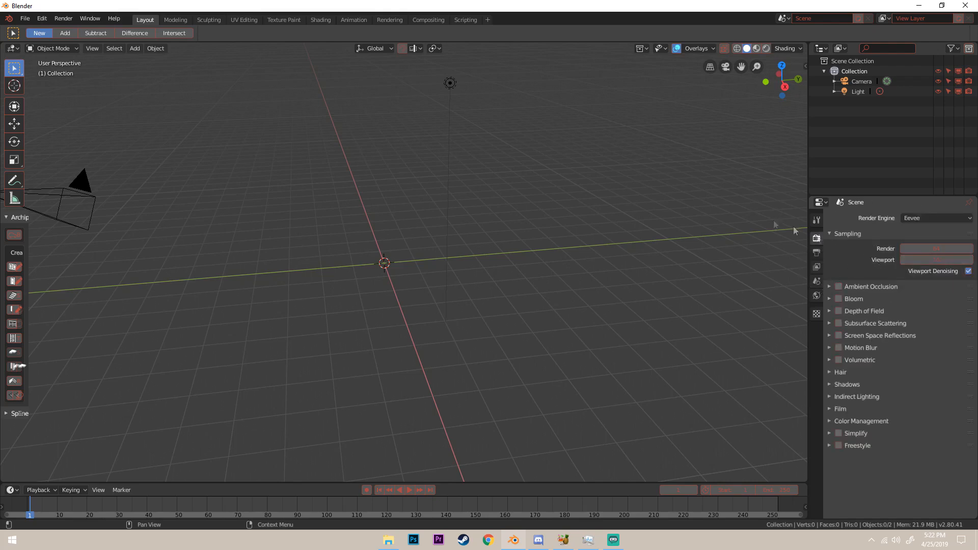
pyautogui.moveTo(493, 197); pyautogui.dragTo(518, 203, button='middle')
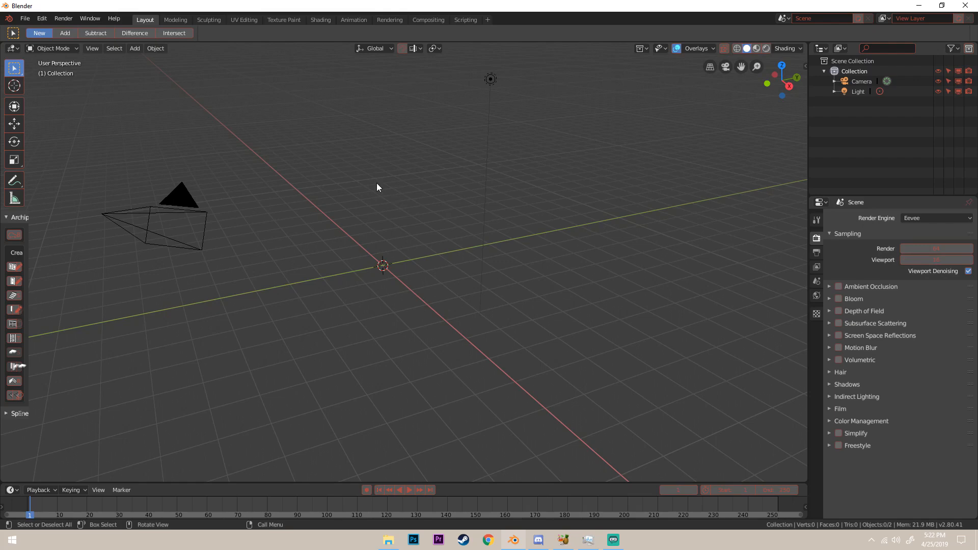
pyautogui.moveTo(377, 184); pyautogui.dragTo(369, 185, button='middle')
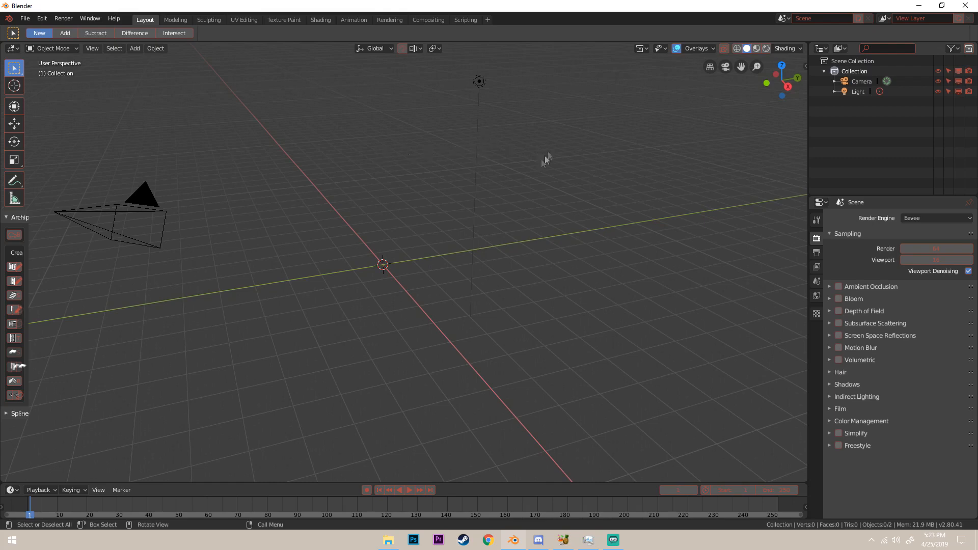
pyautogui.moveTo(545, 159); pyautogui.dragTo(482, 187, button='middle')
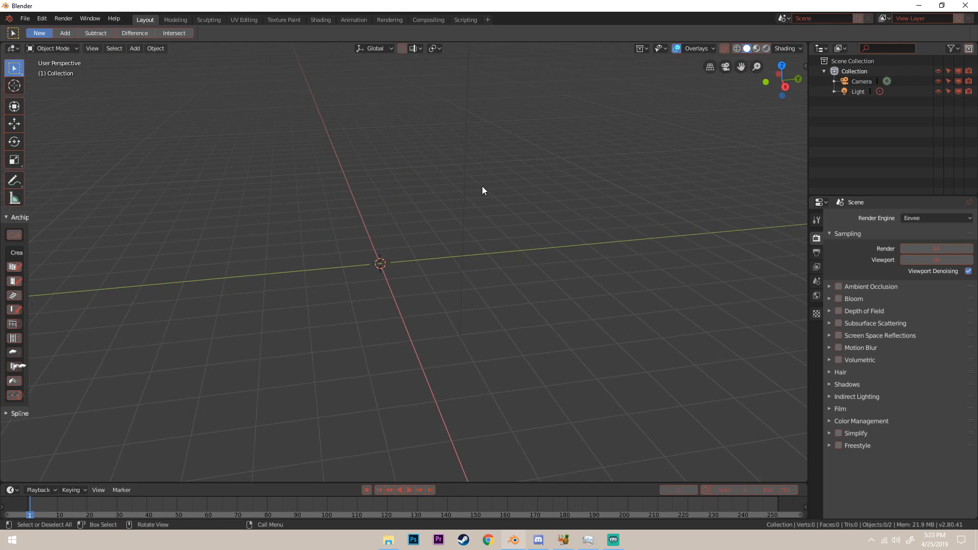
pyautogui.moveTo(441, 181); pyautogui.dragTo(519, 258, button='middle')
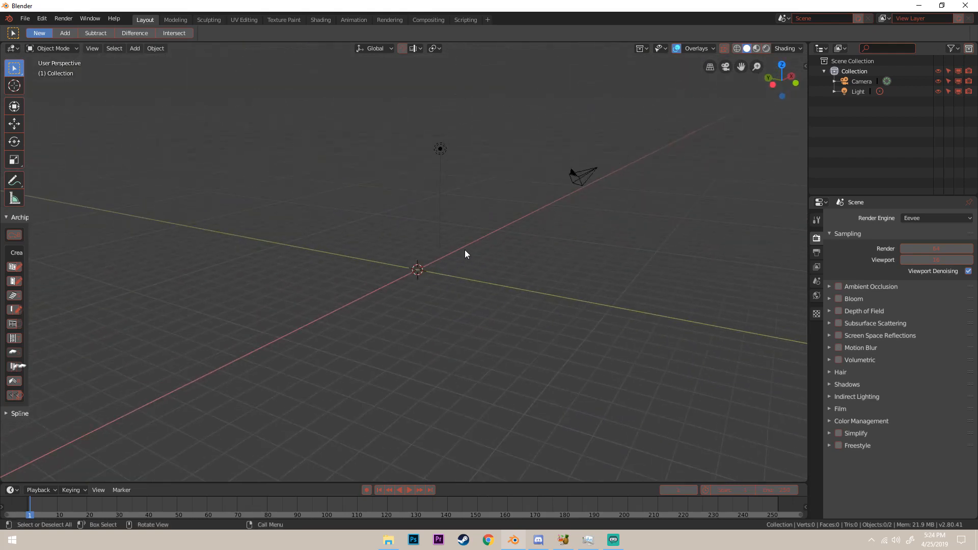
pyautogui.hotkey('shift', 'a')
pyautogui.click(491, 241)
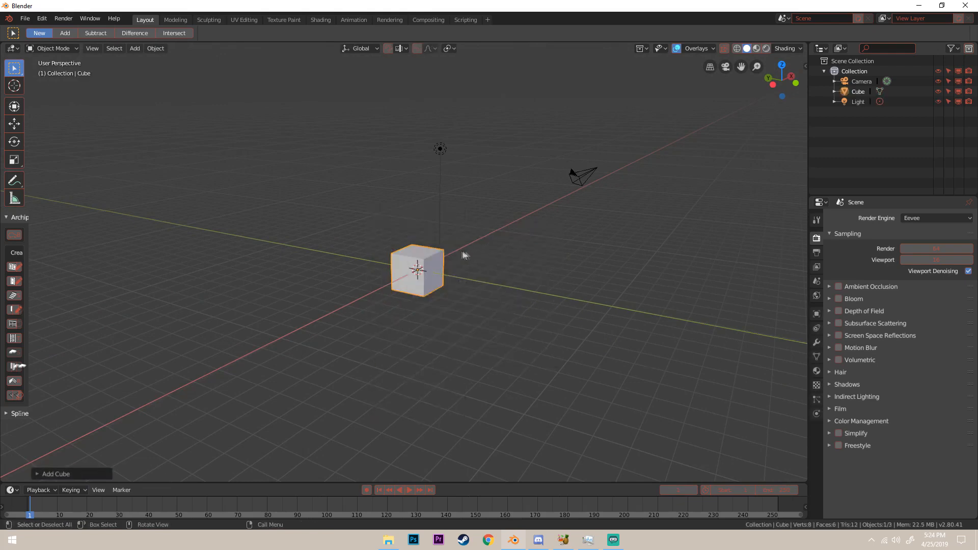
# Try stretching the cube along Z and along X with the Scale tool, and undo both resizes
pyautogui.moveTo(463, 255); pyautogui.dragTo(538, 253, button='middle')
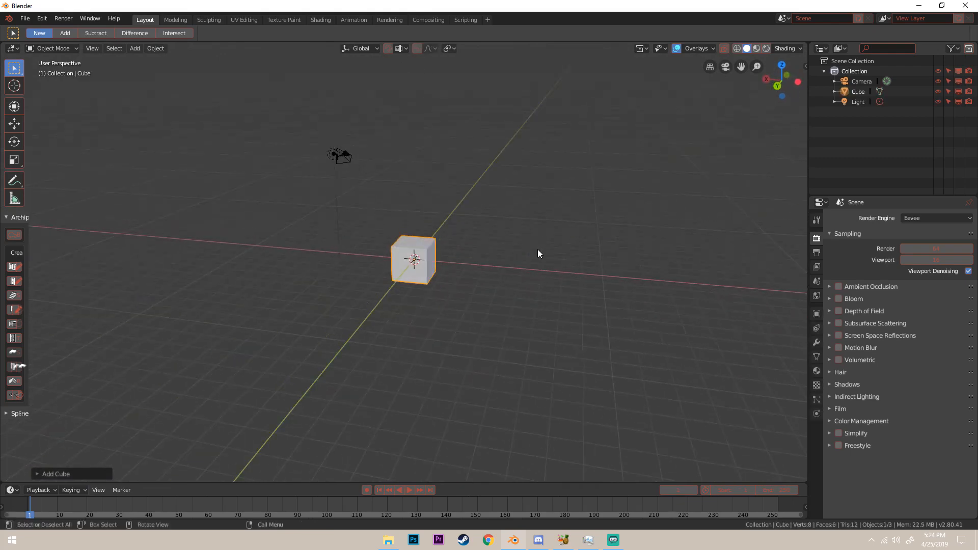
pyautogui.moveTo(478, 251); pyautogui.dragTo(415, 232, button='middle')
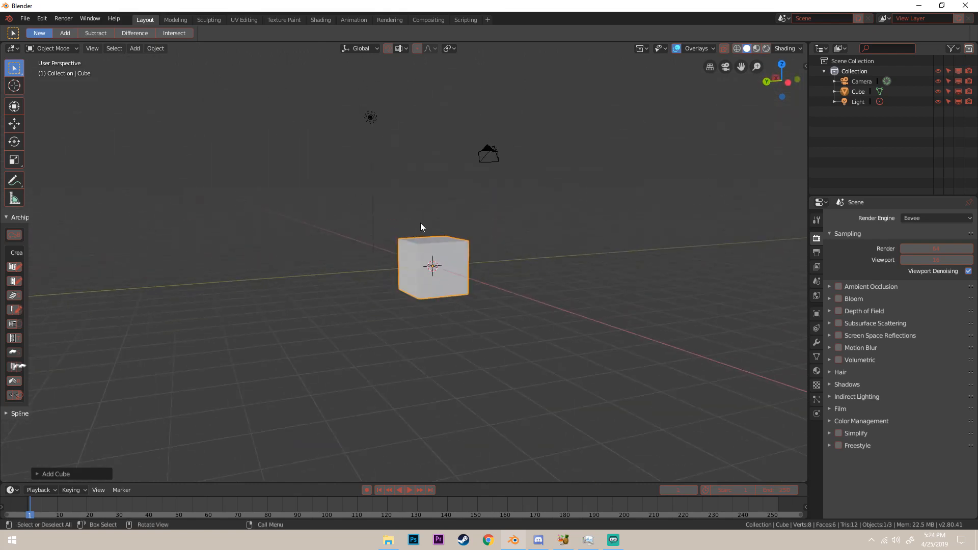
pyautogui.moveTo(408, 237); pyautogui.dragTo(451, 238, button='middle')
pyautogui.scroll(-4, 483, 256)
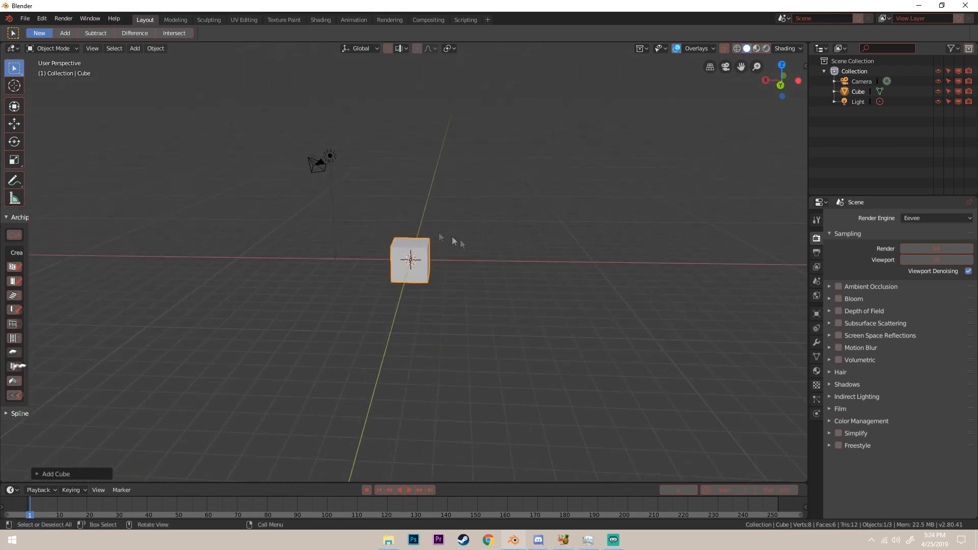
pyautogui.click(14, 160)
pyautogui.moveTo(410, 222); pyautogui.dragTo(410, 197)
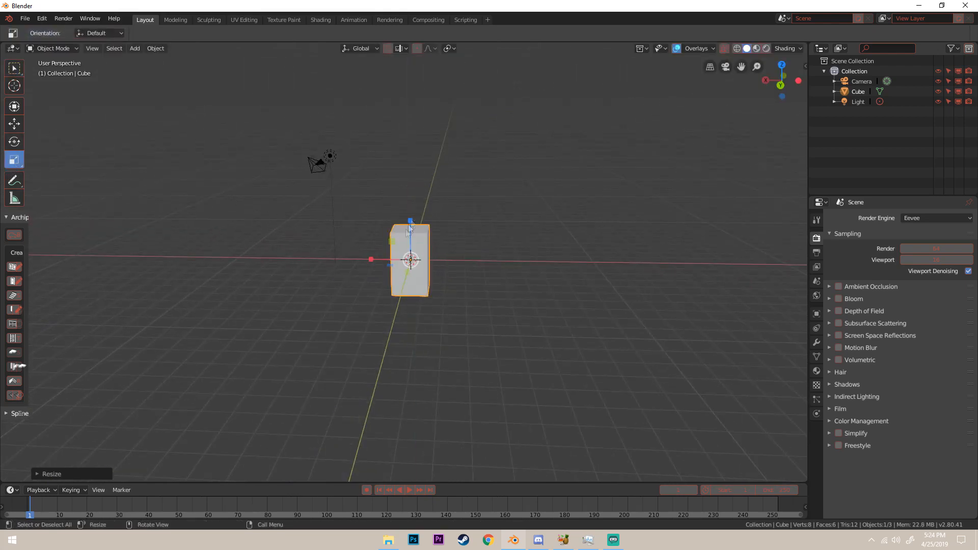
pyautogui.moveTo(371, 259); pyautogui.dragTo(331, 259)
pyautogui.hotkey('ctrl', 'z')
pyautogui.hotkey('ctrl', 'z')
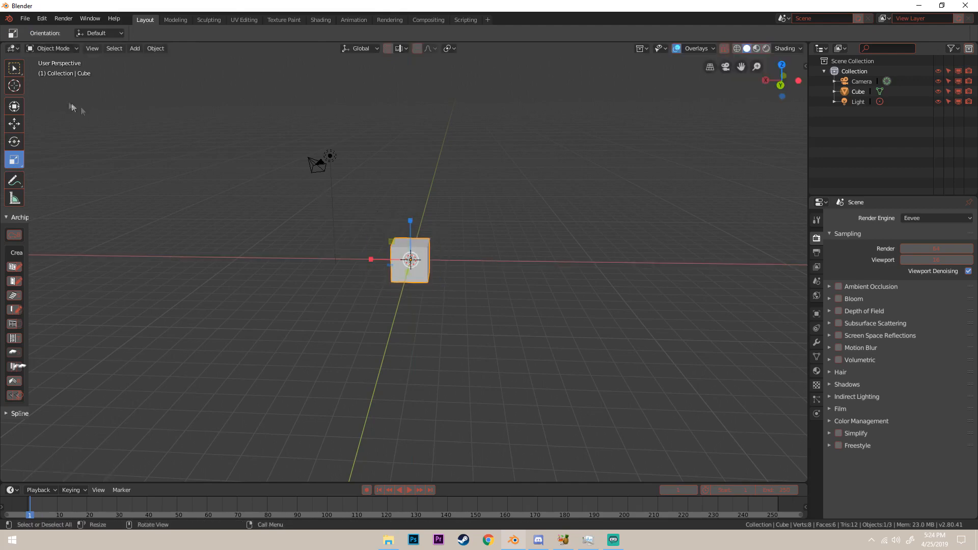
# Return to the Select Box tool and enlarge the cube uniformly on all axes
pyautogui.click(14, 123)
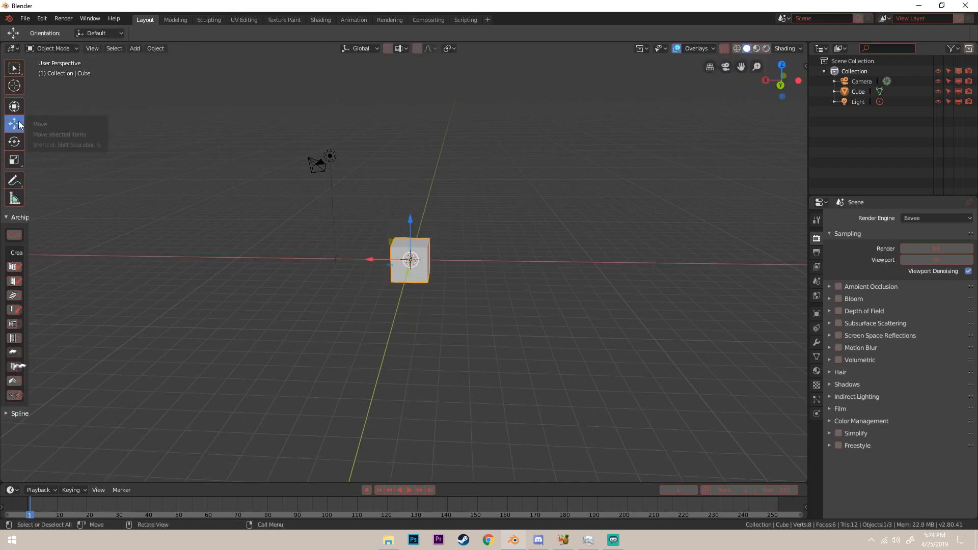
pyautogui.click(15, 70)
pyautogui.moveTo(390, 204); pyautogui.dragTo(413, 212, button='middle')
pyautogui.scroll(3, 451, 206)
pyautogui.scroll(-3, 426, 200)
pyautogui.press('s')
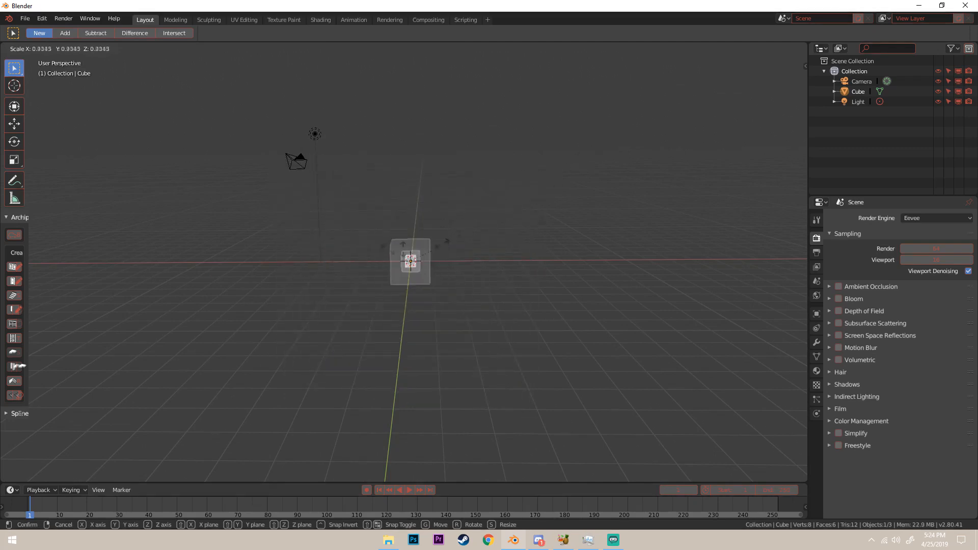
pyautogui.click(513, 199)
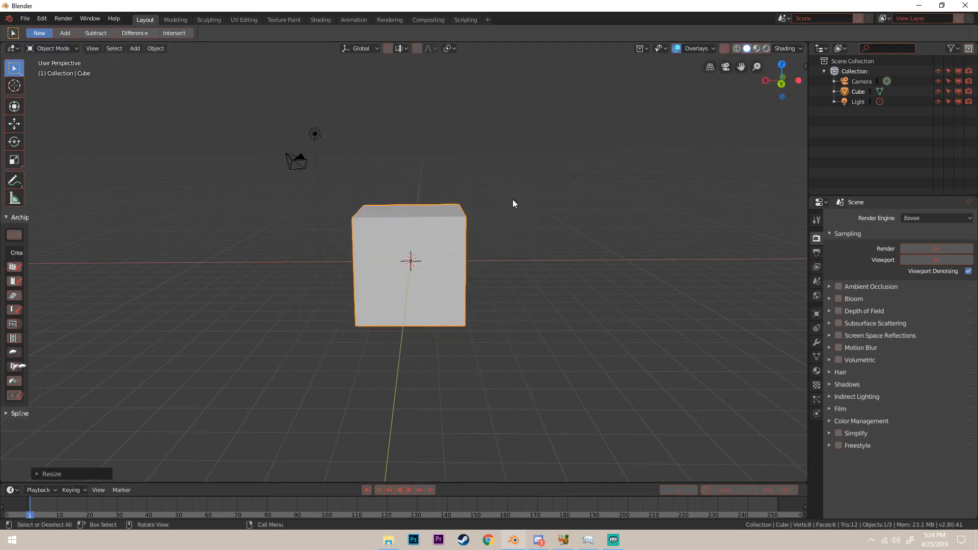
# Try stretching the cube into a long bar along the global X axis, and undo the resize
pyautogui.moveTo(512, 200); pyautogui.dragTo(459, 222, button='middle')
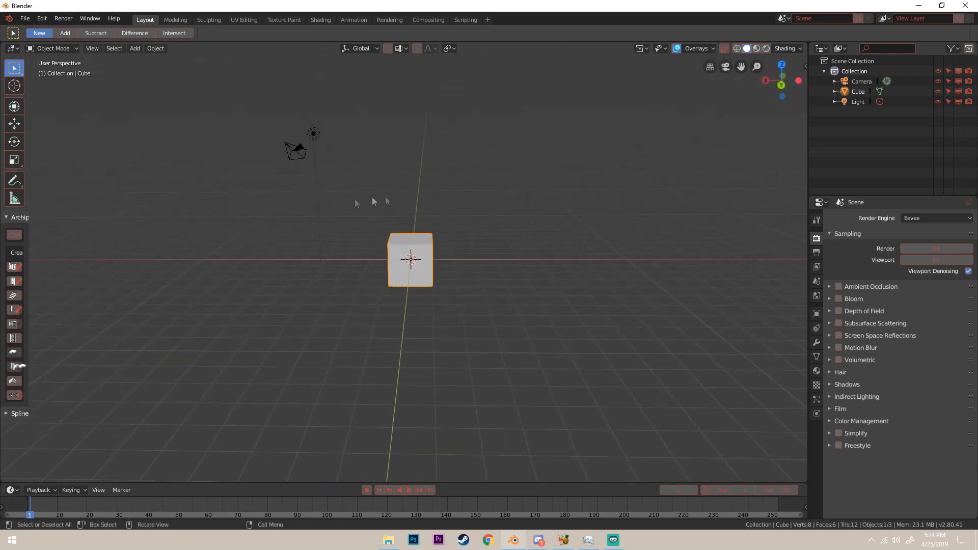
pyautogui.click(14, 160)
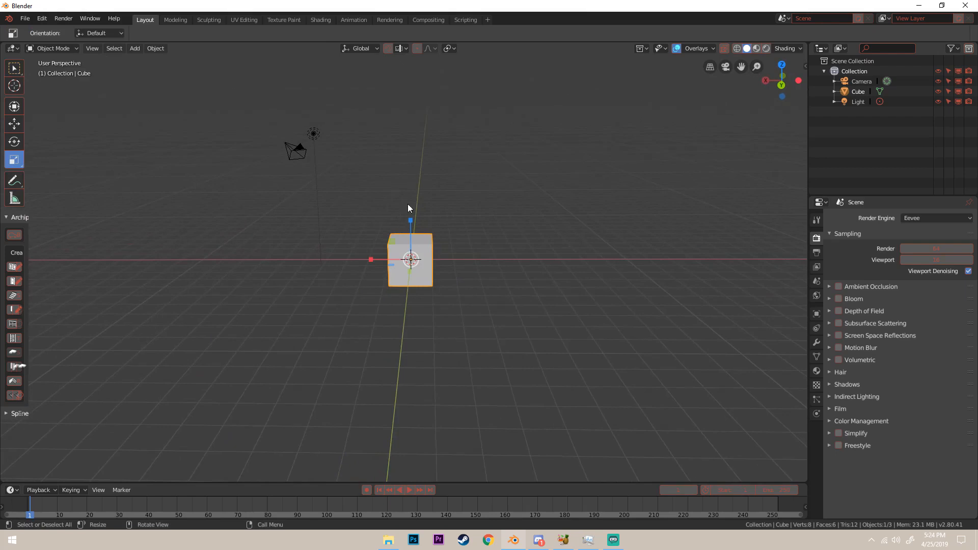
pyautogui.click(17, 68)
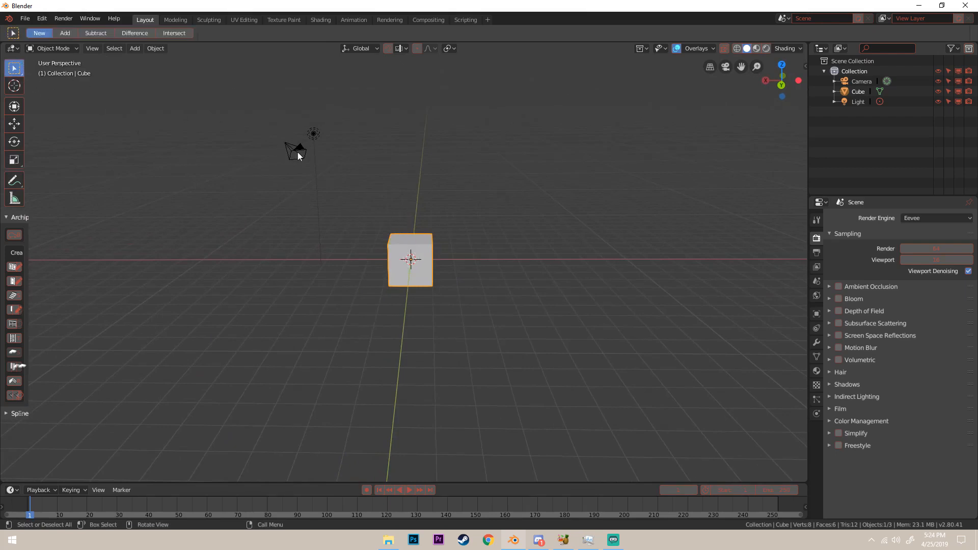
pyautogui.moveTo(300, 153); pyautogui.dragTo(325, 168, button='middle')
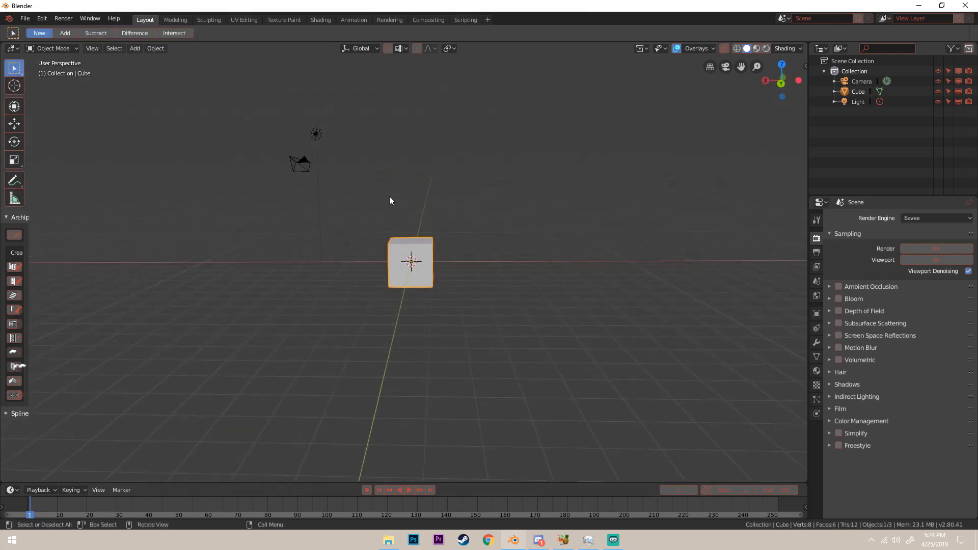
pyautogui.press('s')
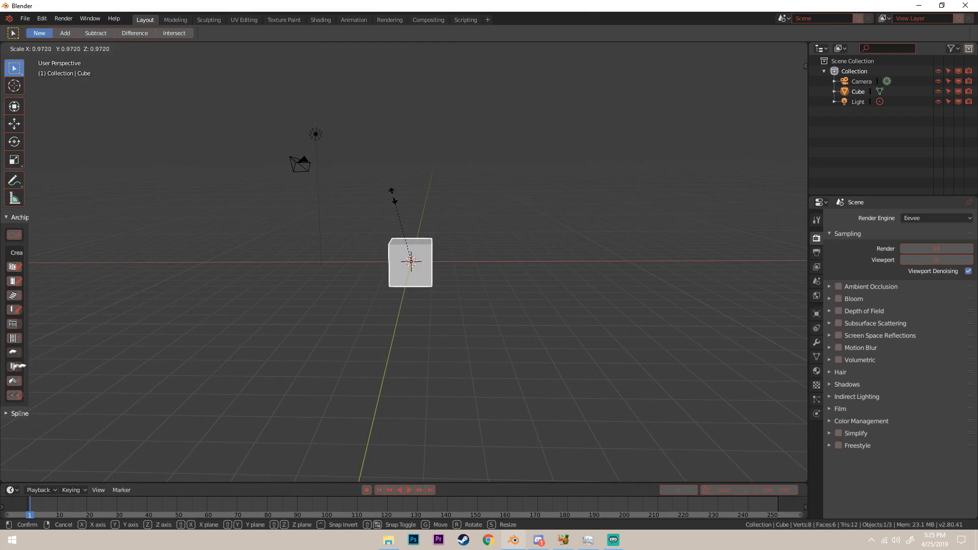
pyautogui.press('x')
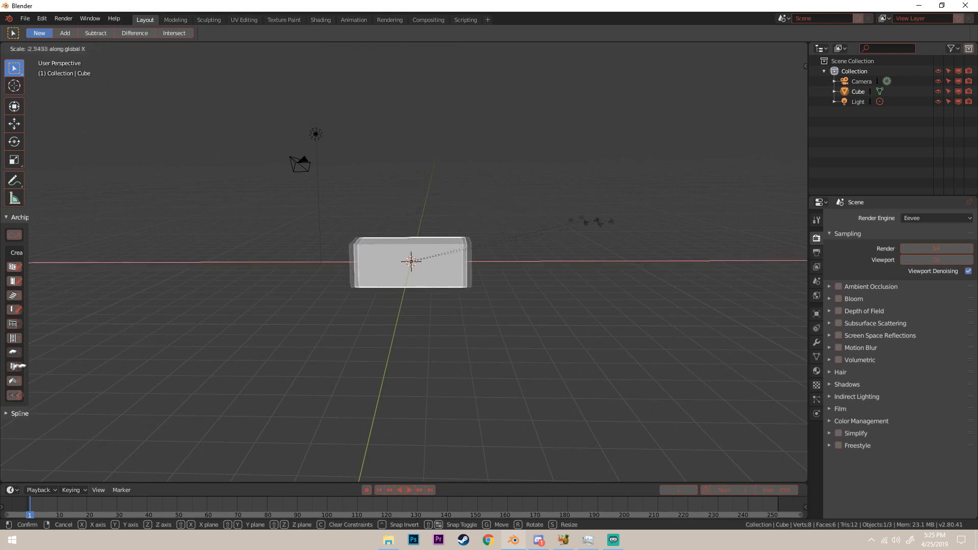
pyautogui.click(261, 261)
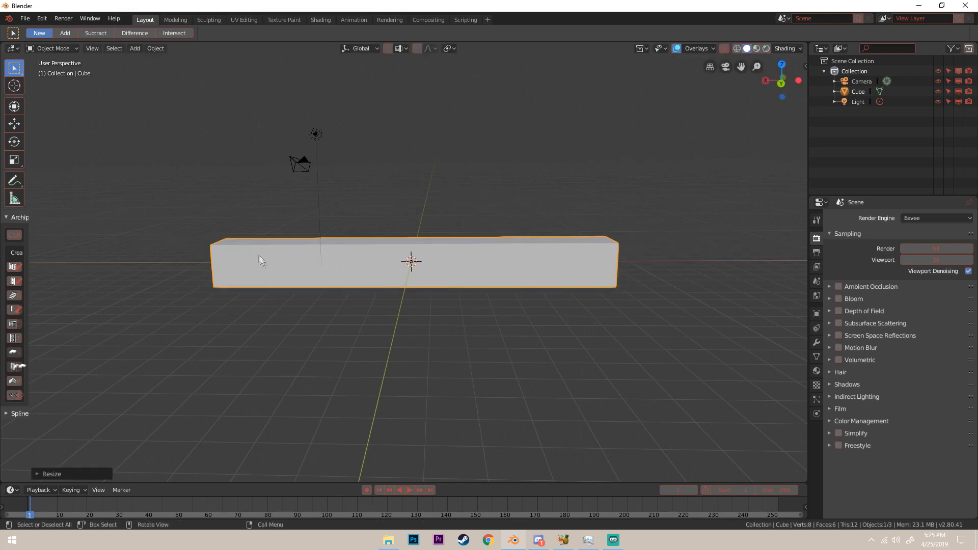
pyautogui.hotkey('ctrl', 'z')
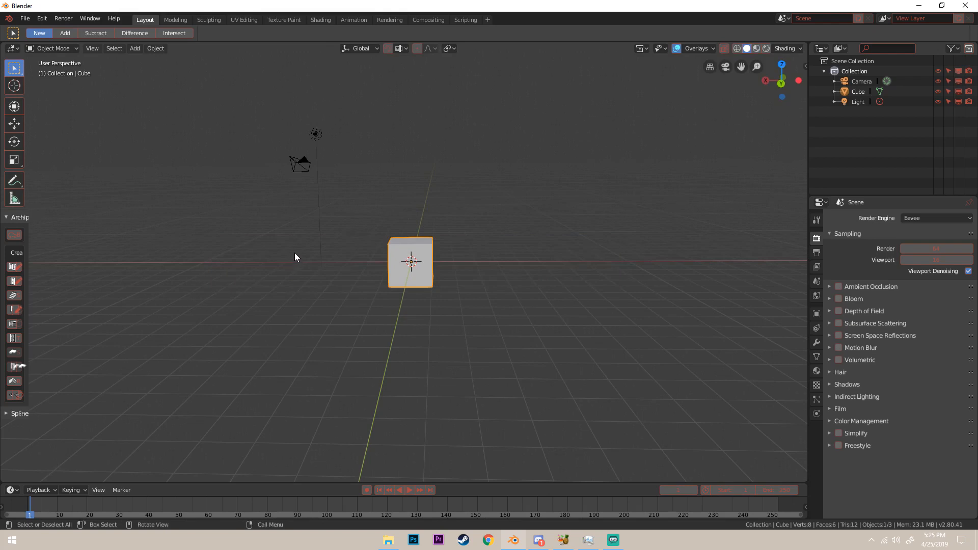
# Try scaling the cube taller along the global Z axis, and undo the resize
pyautogui.press('s')
pyautogui.press('z')
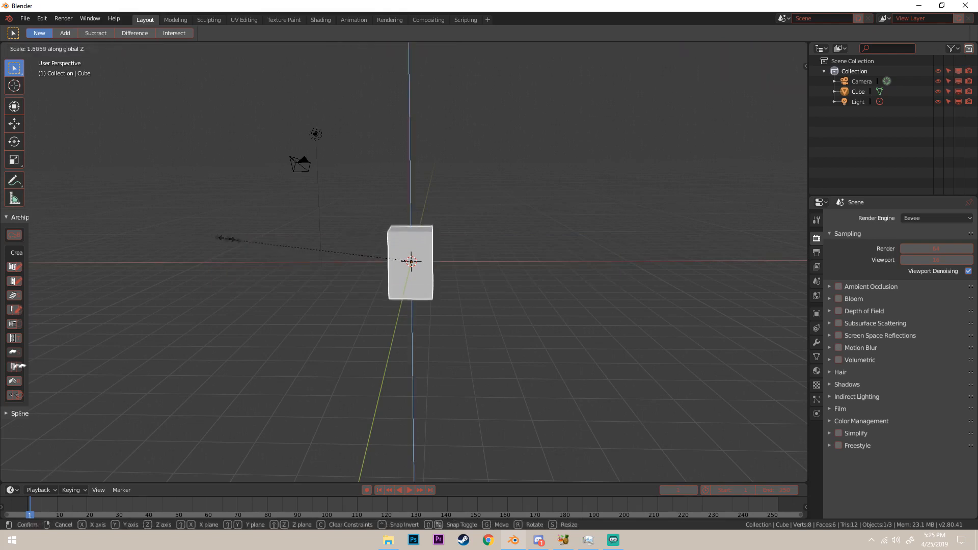
pyautogui.click(505, 177)
pyautogui.hotkey('ctrl', 'z')
# Try stretching the cube along the global Y axis, and undo the resize
pyautogui.moveTo(505, 174); pyautogui.dragTo(502, 196, button='middle')
pyautogui.press('s')
pyautogui.press('y')
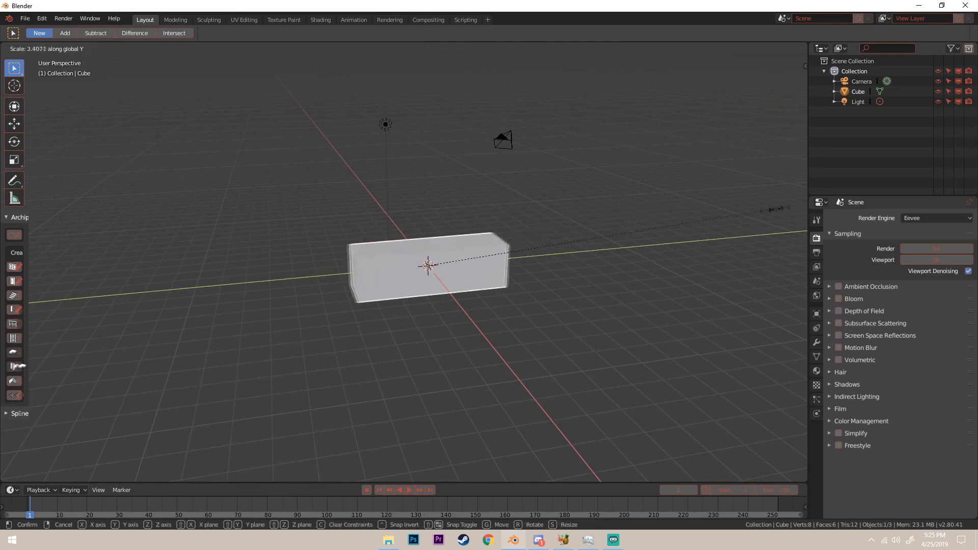
pyautogui.click(779, 209)
pyautogui.hotkey('ctrl', 'z')
# Try rotating the cube freely around the view axis, and cancel the rotation
pyautogui.moveTo(564, 218); pyautogui.dragTo(553, 248, button='middle')
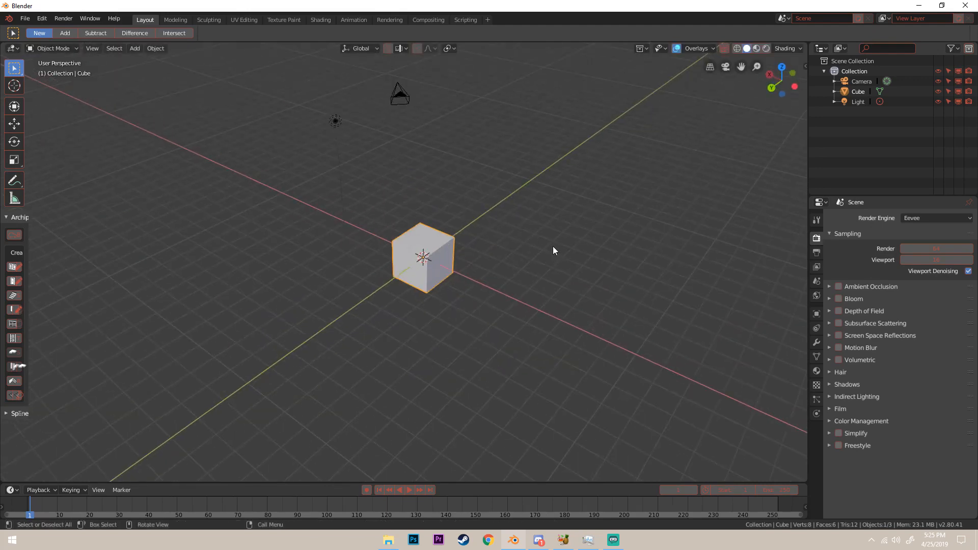
pyautogui.scroll(2, 555, 229)
pyautogui.moveTo(548, 208); pyautogui.dragTo(597, 208, button='middle')
pyautogui.scroll(3, 581, 212)
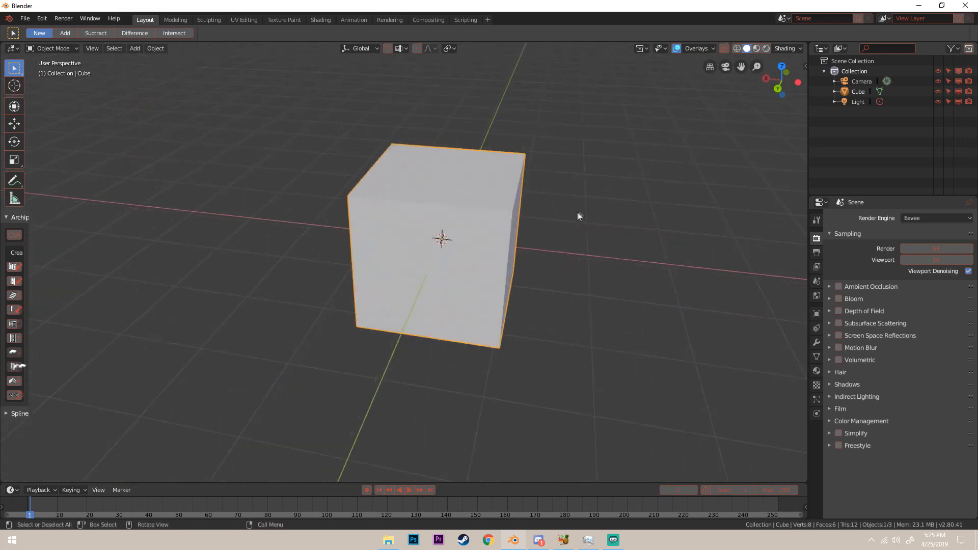
pyautogui.scroll(-5, 580, 214)
pyautogui.moveTo(498, 213)
pyautogui.mouseDown(button='middle')
pyautogui.moveTo(453, 220)
pyautogui.moveTo(507, 219)
pyautogui.mouseUp(button='middle')
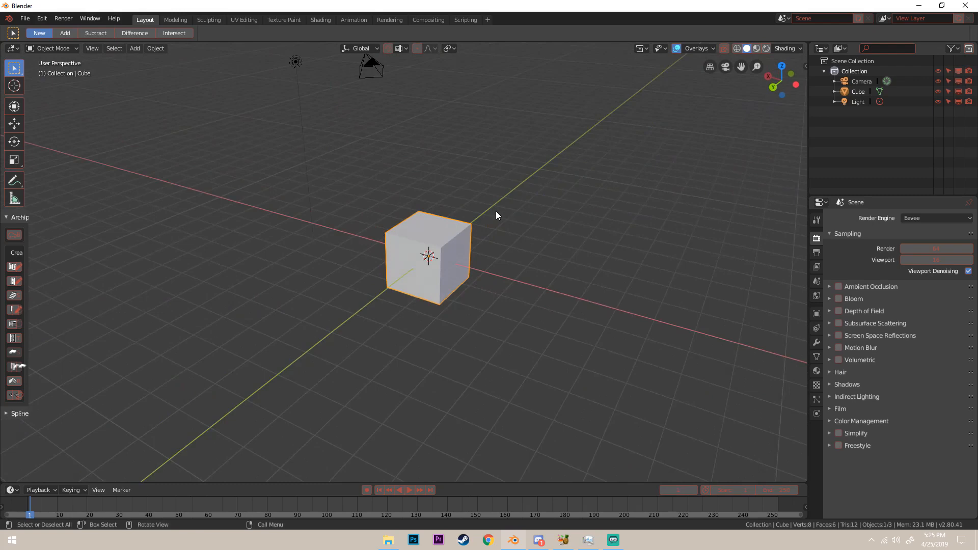
pyautogui.press('r')
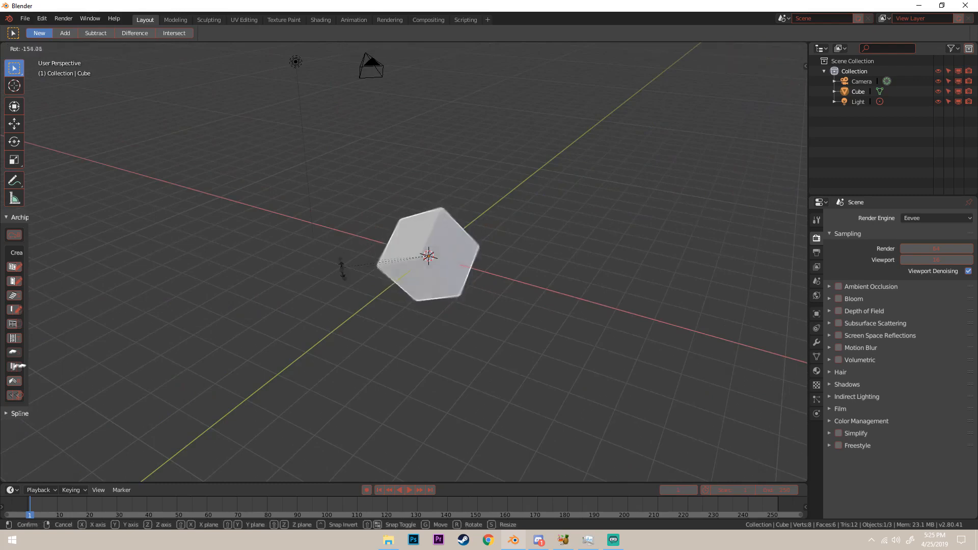
pyautogui.press('Escape')
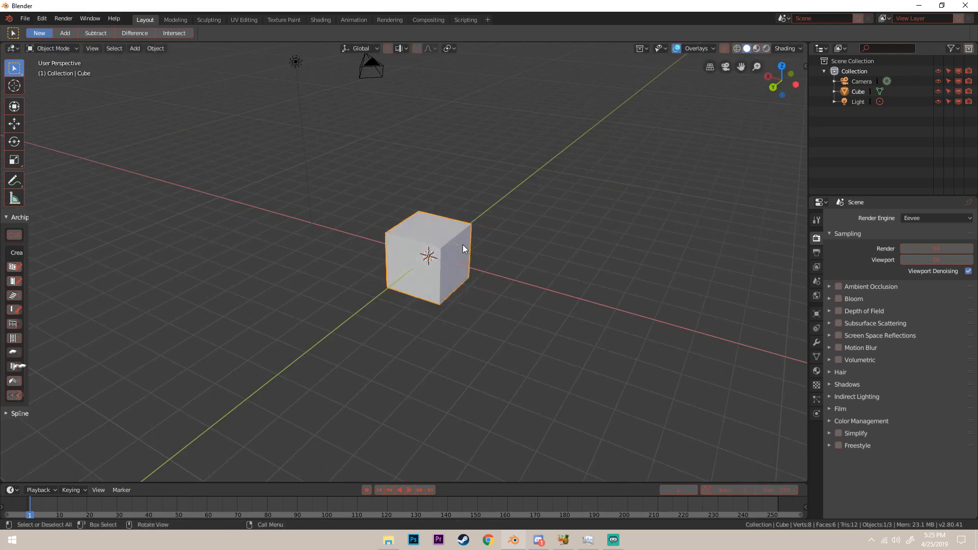
# Try rotating the cube freely in all directions with trackball rotation
pyautogui.press('r')
pyautogui.press('r')
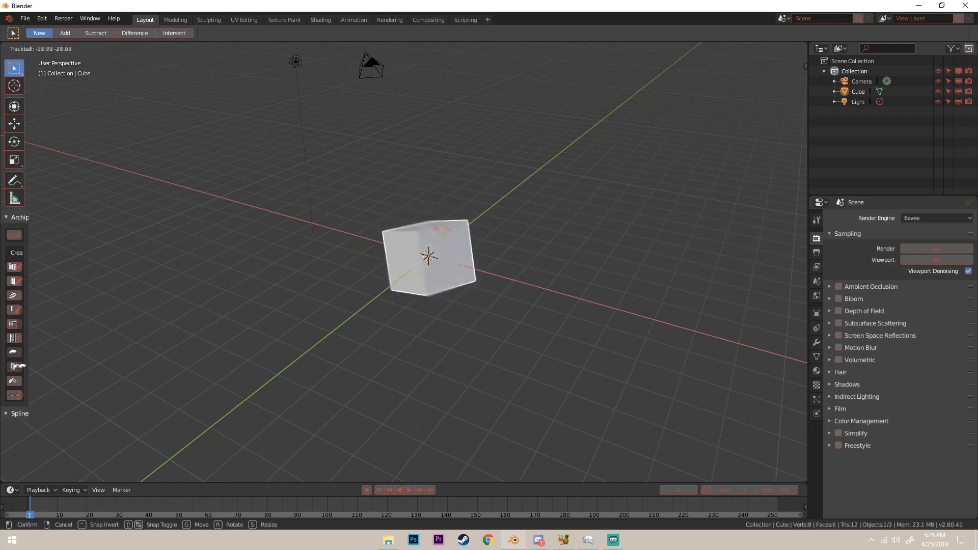
pyautogui.click(407, 187)
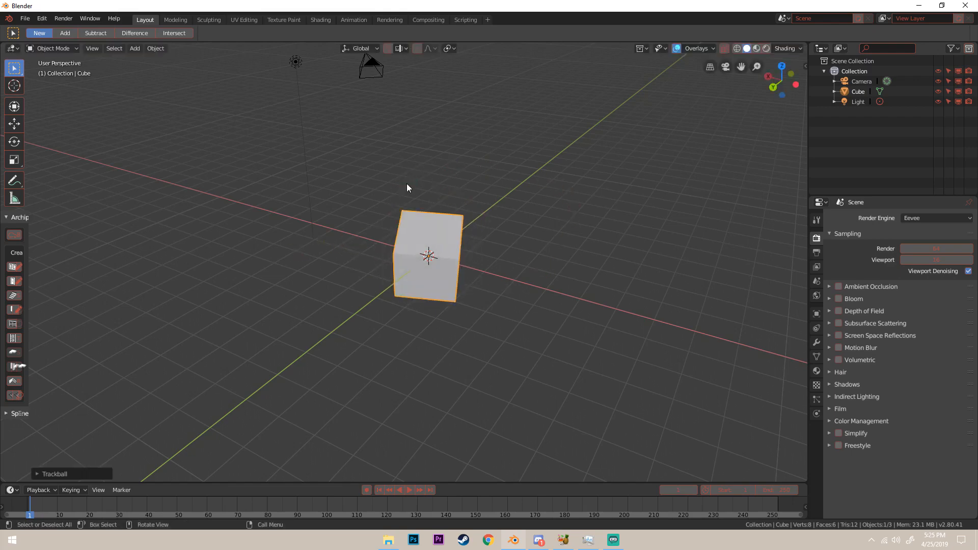
# Try rotating the cube about the global X axis
pyautogui.moveTo(488, 218)
pyautogui.mouseDown(button='middle')
pyautogui.moveTo(563, 210)
pyautogui.moveTo(480, 214)
pyautogui.mouseUp(button='middle')
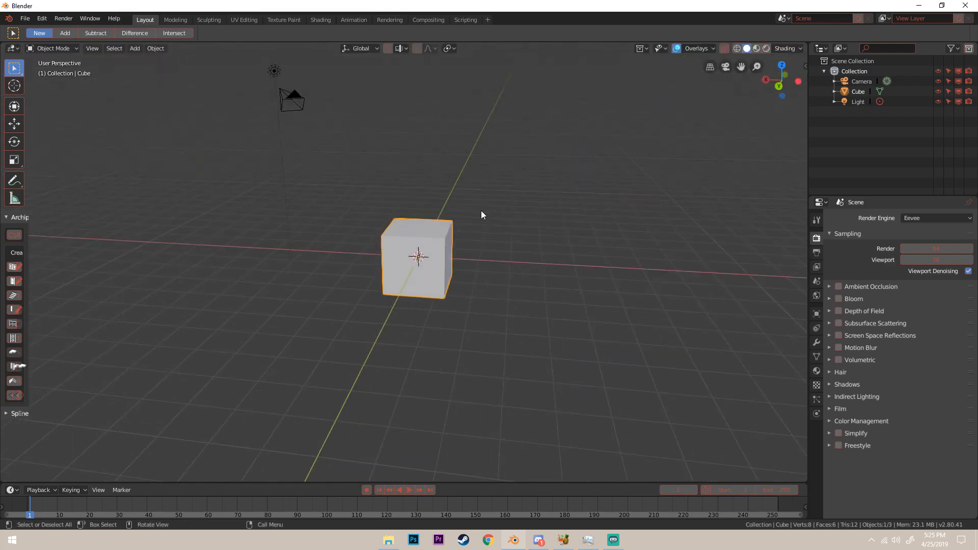
pyautogui.press('r')
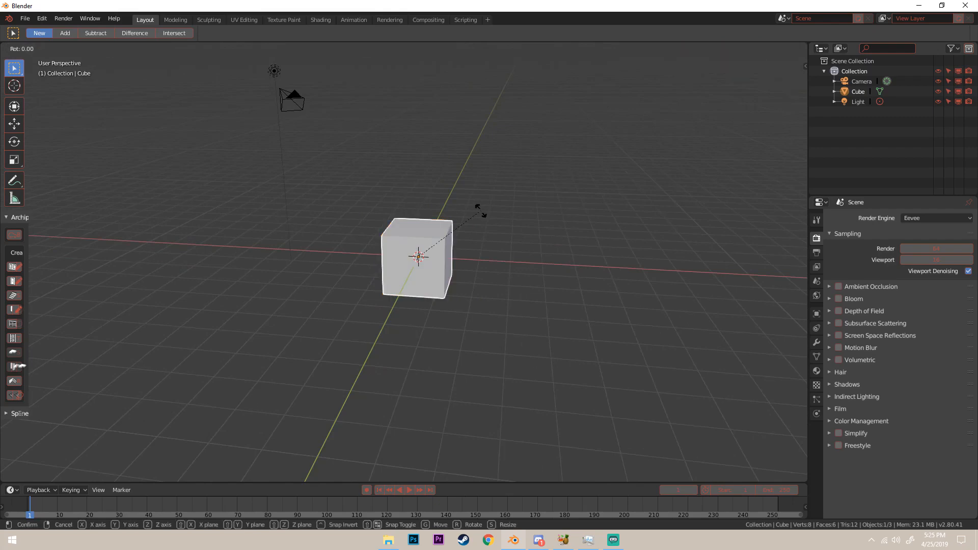
pyautogui.press('x')
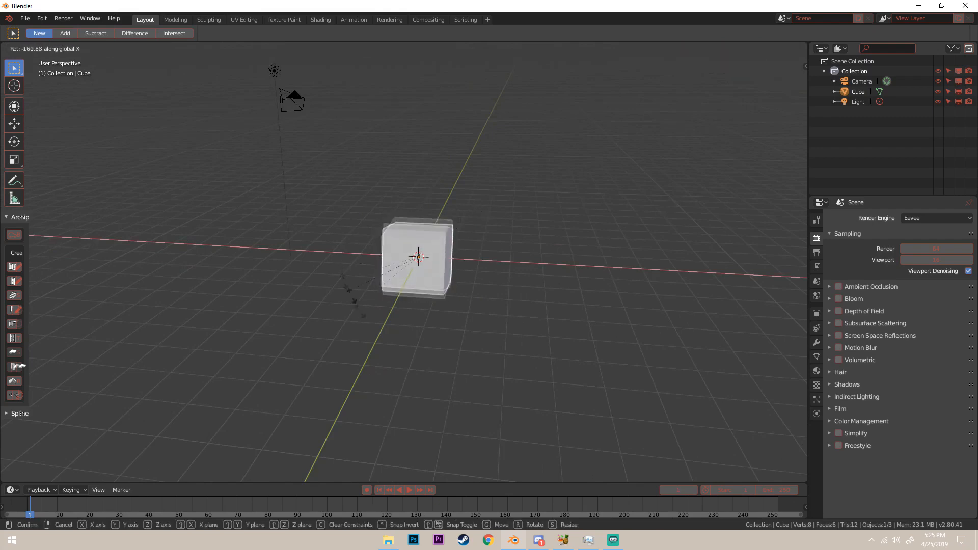
pyautogui.click(395, 221)
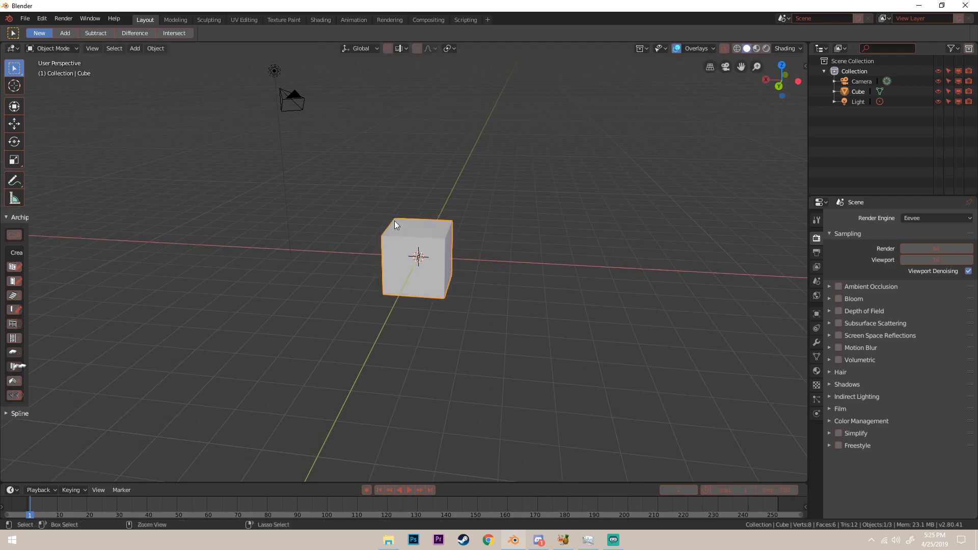
pyautogui.moveTo(395, 221); pyautogui.dragTo(457, 207, button='middle')
pyautogui.scroll(-4, 438, 210)
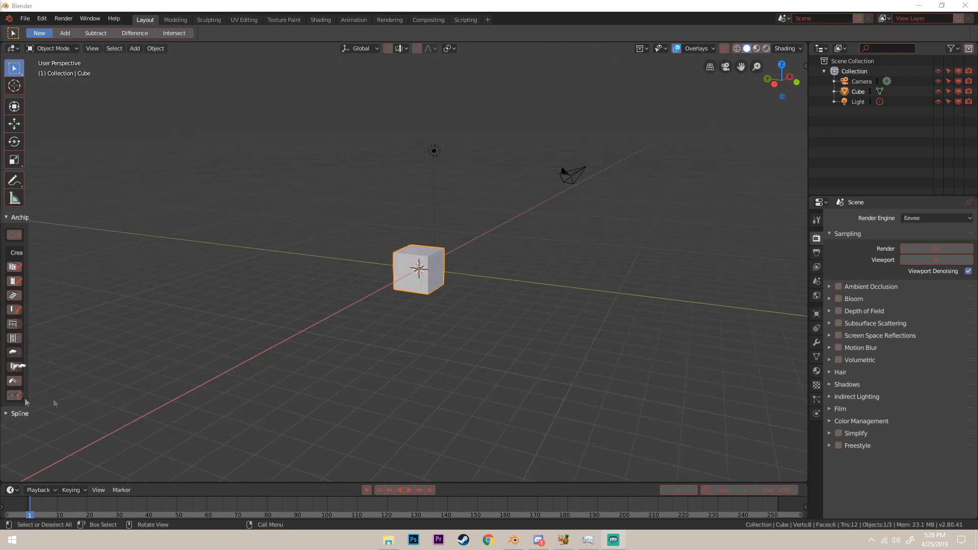
pyautogui.moveTo(737, 242); pyautogui.dragTo(721, 244, button='middle')
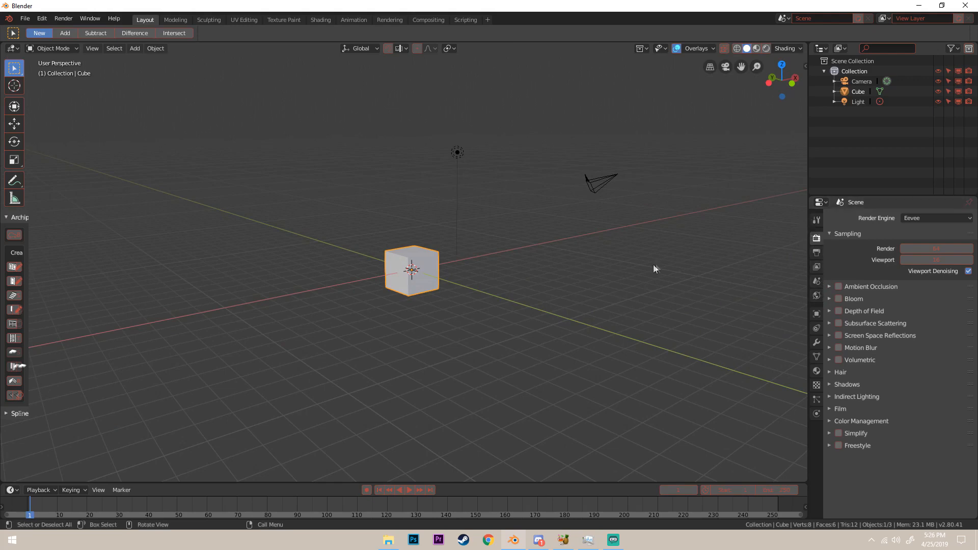
pyautogui.moveTo(650, 338); pyautogui.dragTo(585, 353, button='middle')
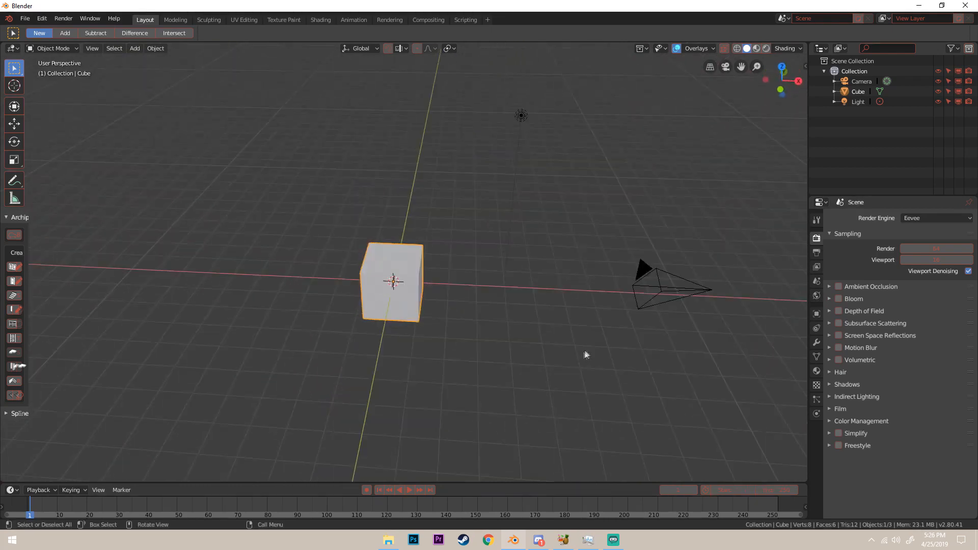
# Examine the Hair and Shadows sections of the Eevee render properties
pyautogui.click(812, 222)
pyautogui.click(815, 238)
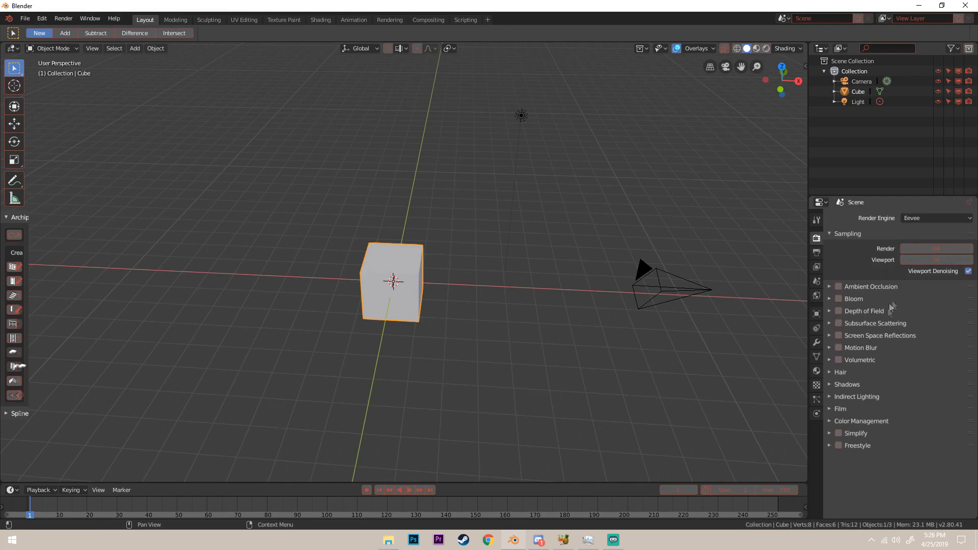
pyautogui.click(840, 372)
pyautogui.click(840, 372)
pyautogui.click(840, 372)
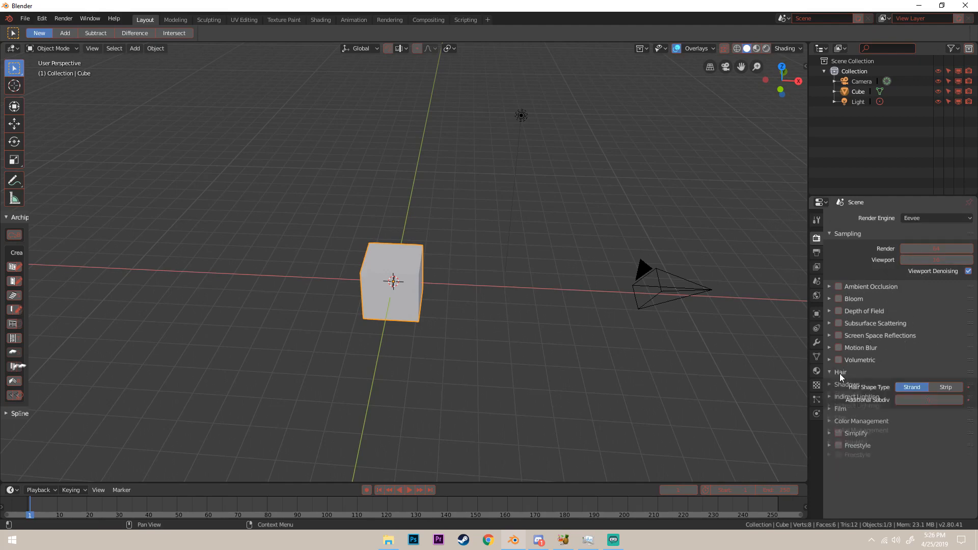
pyautogui.click(840, 372)
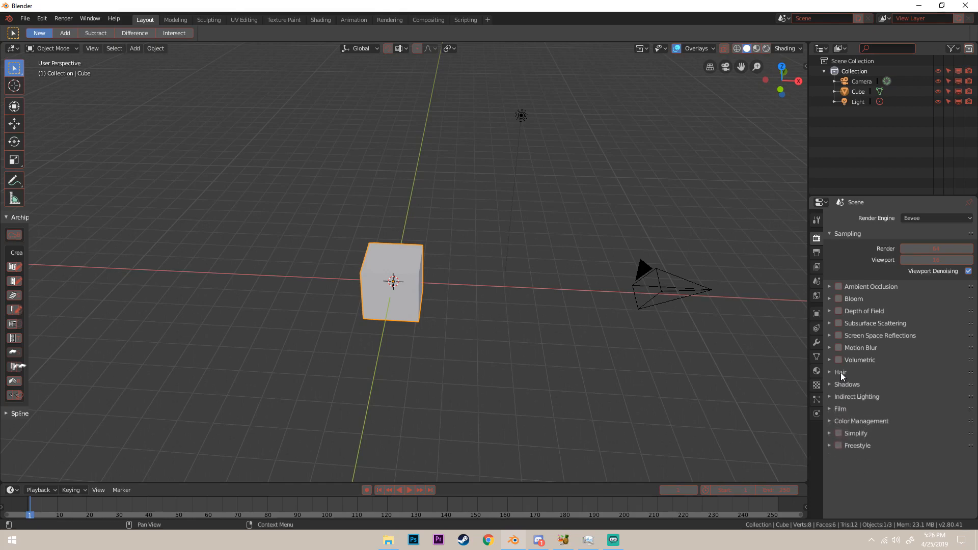
pyautogui.click(841, 383)
pyautogui.click(857, 385)
pyautogui.click(858, 385)
pyautogui.click(857, 385)
# Examine the Color Management settings in the render properties, and collapse the section again
pyautogui.click(856, 420)
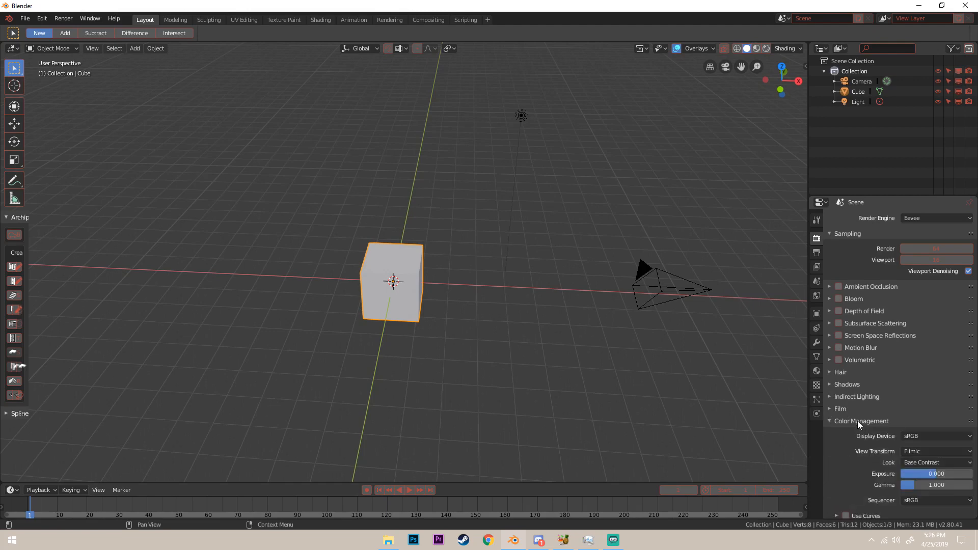
pyautogui.scroll(-1, 857, 420)
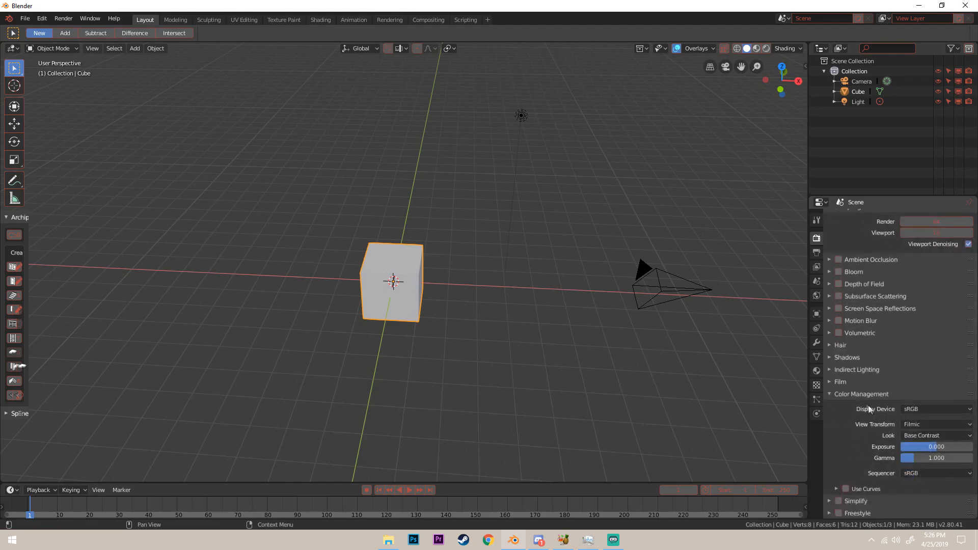
pyautogui.scroll(1, 853, 389)
pyautogui.scroll(-1, 886, 342)
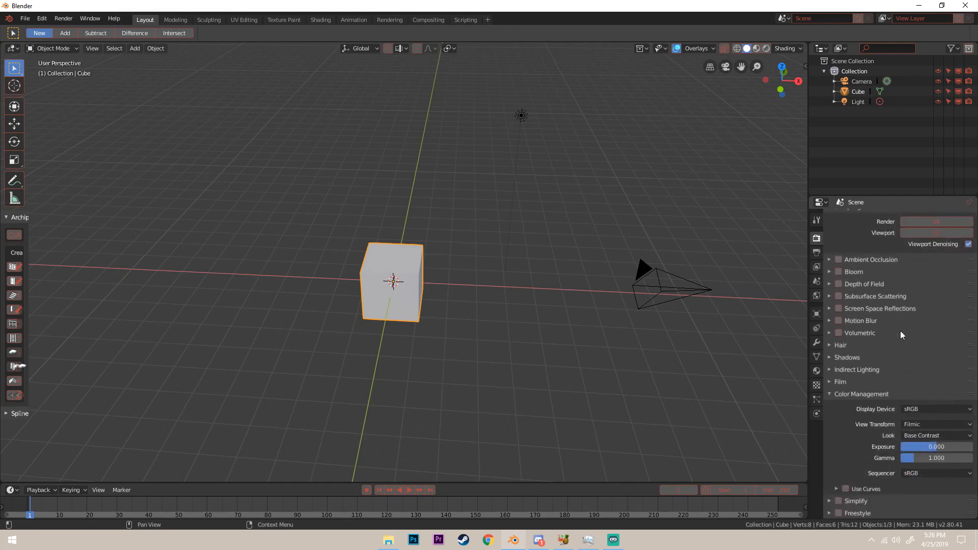
pyautogui.click(914, 436)
pyautogui.click(931, 414)
pyautogui.click(839, 392)
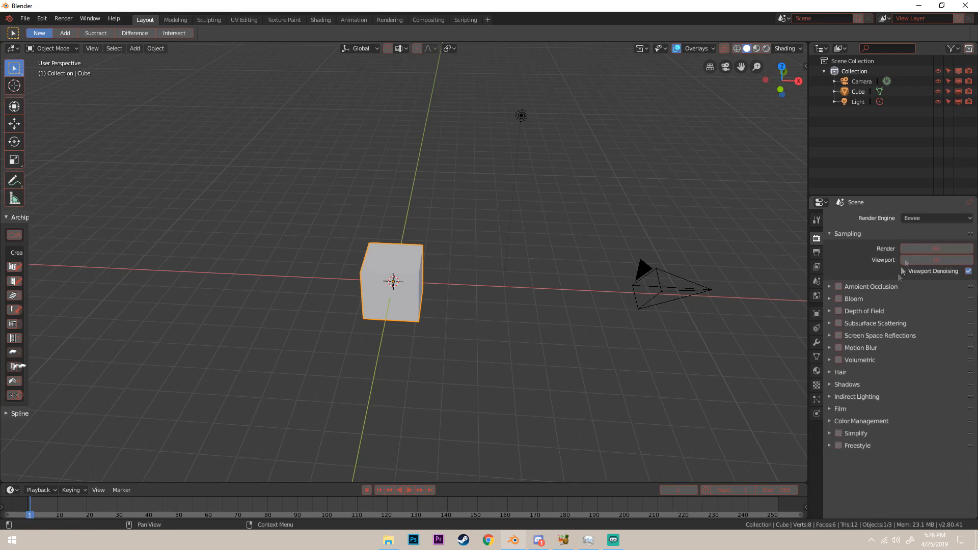
# Switch the render engine to Cycles and review its Feature Set choices without changing them
pyautogui.click(919, 218)
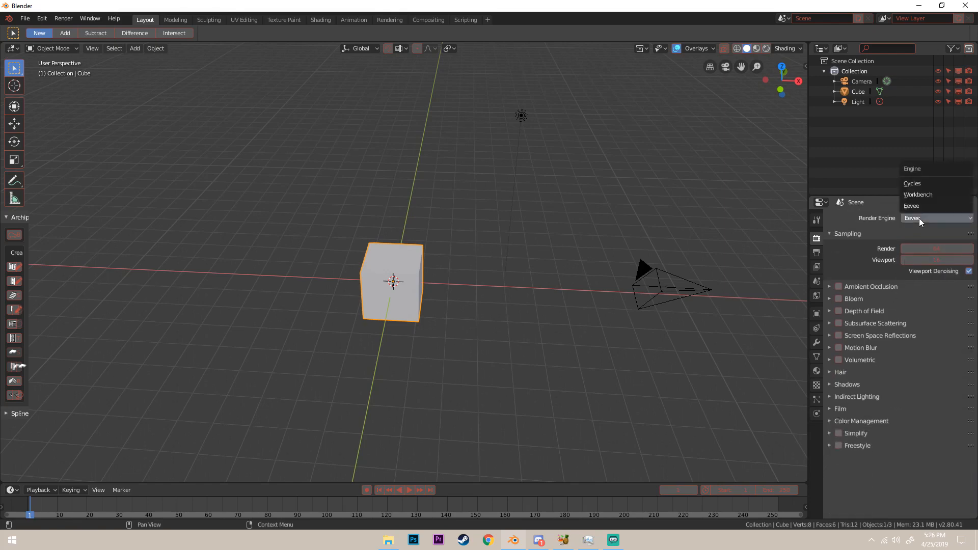
pyautogui.click(918, 184)
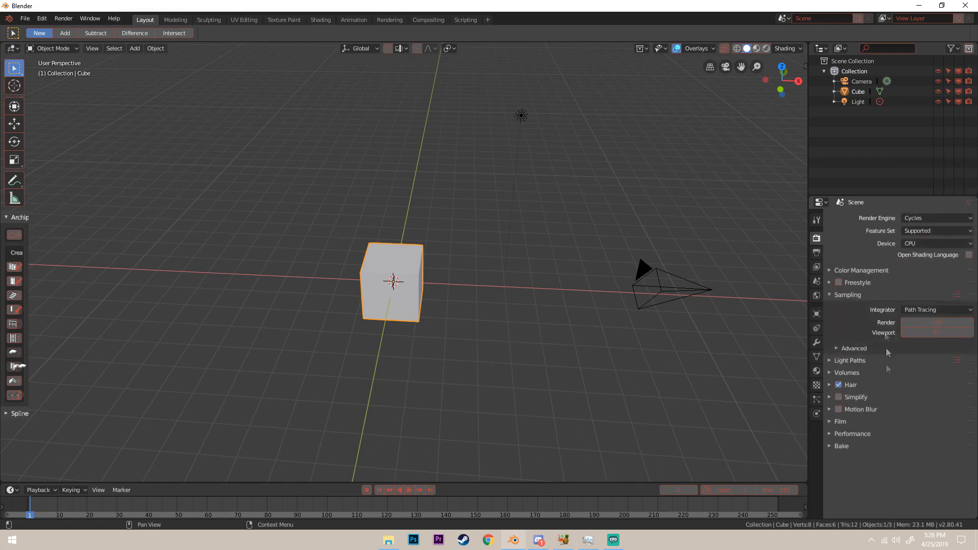
pyautogui.click(921, 230)
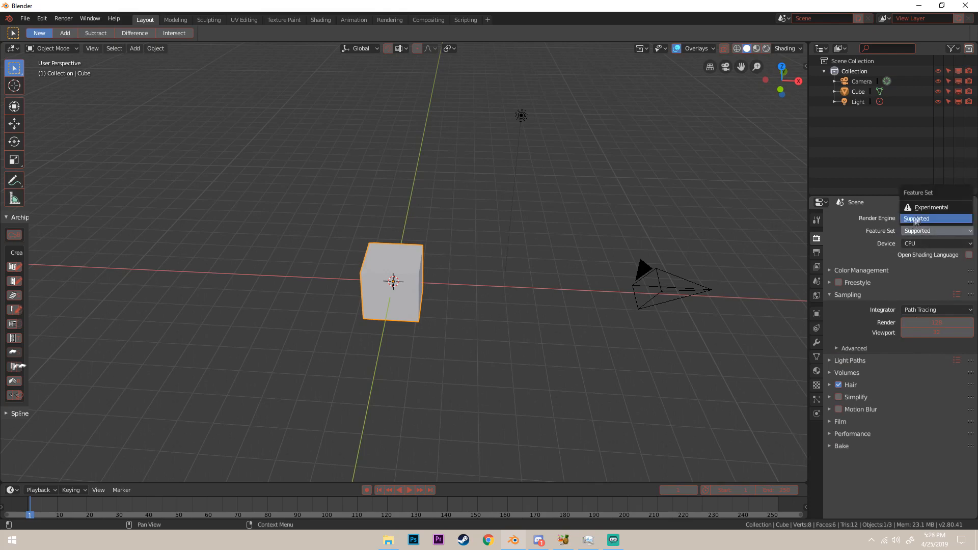
pyautogui.click(924, 246)
pyautogui.click(919, 243)
pyautogui.click(917, 231)
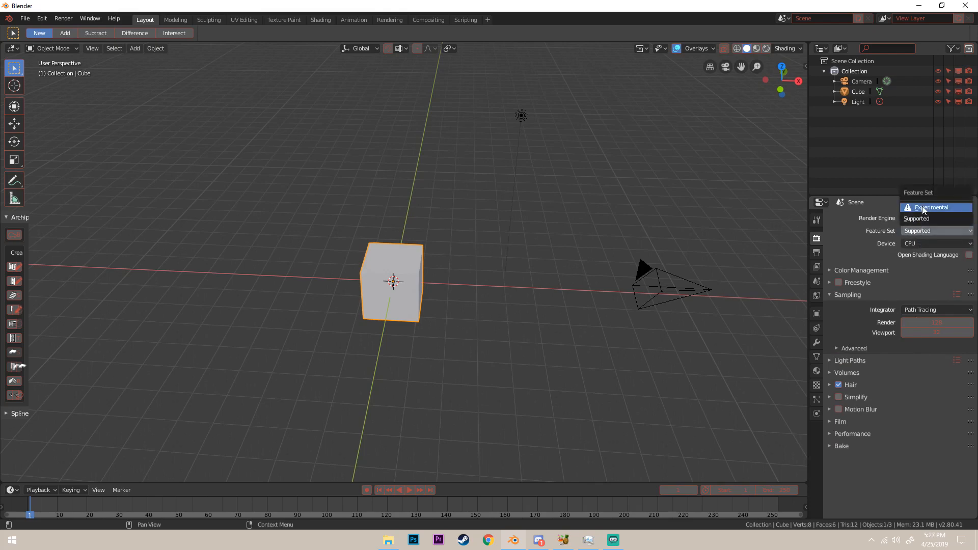
pyautogui.click(919, 222)
# Switch the render engine back to Eevee
pyautogui.click(918, 217)
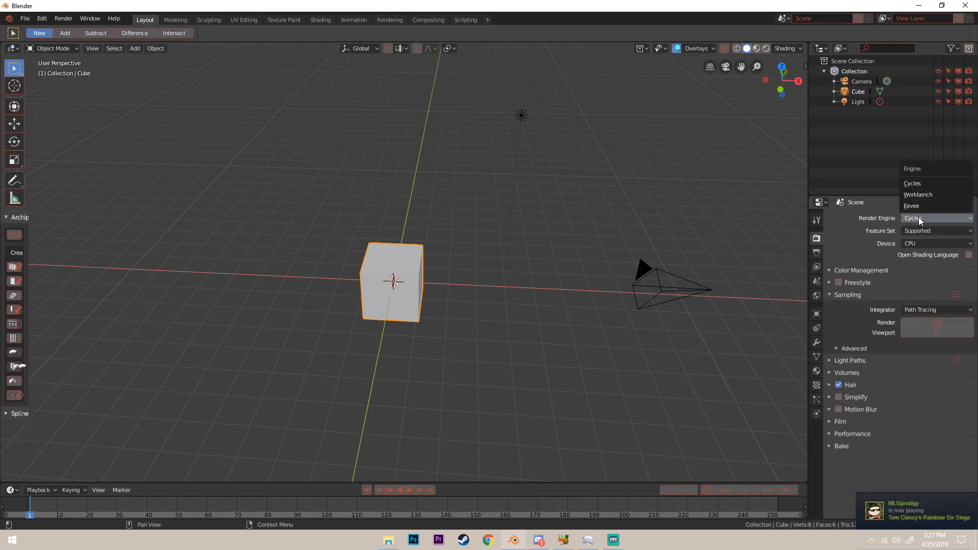
pyautogui.click(917, 206)
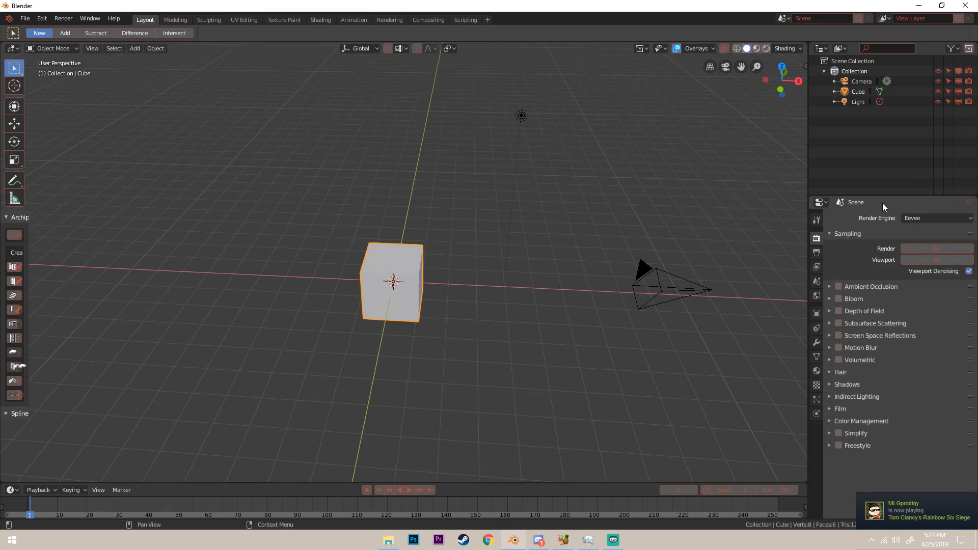
# Try lowering the output resolution percentage to 30%, and restore it to 100%
pyautogui.click(816, 253)
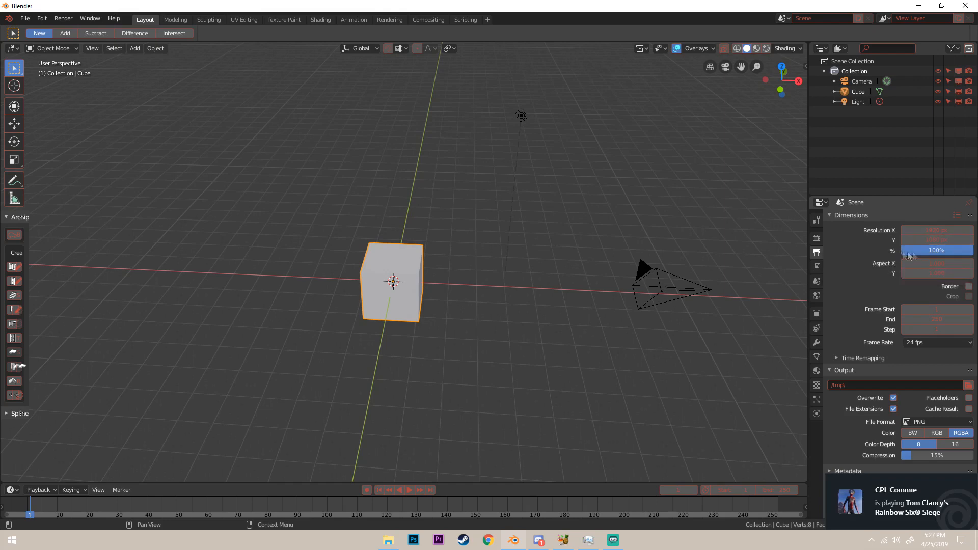
pyautogui.moveTo(969, 249); pyautogui.dragTo(925, 249)
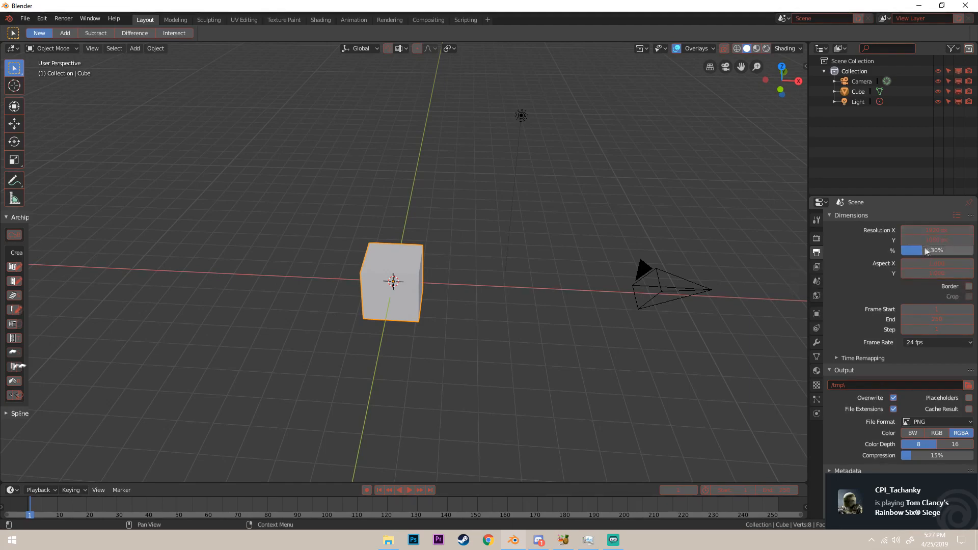
pyautogui.moveTo(925, 250); pyautogui.dragTo(972, 250)
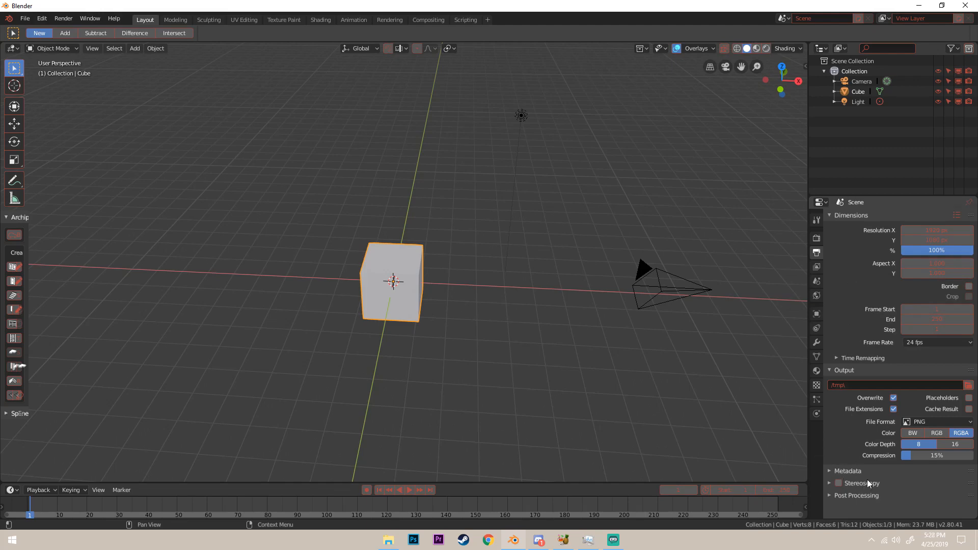
# Examine the Post Processing and Metadata sections of the output properties
pyautogui.click(865, 495)
pyautogui.scroll(-1, 866, 496)
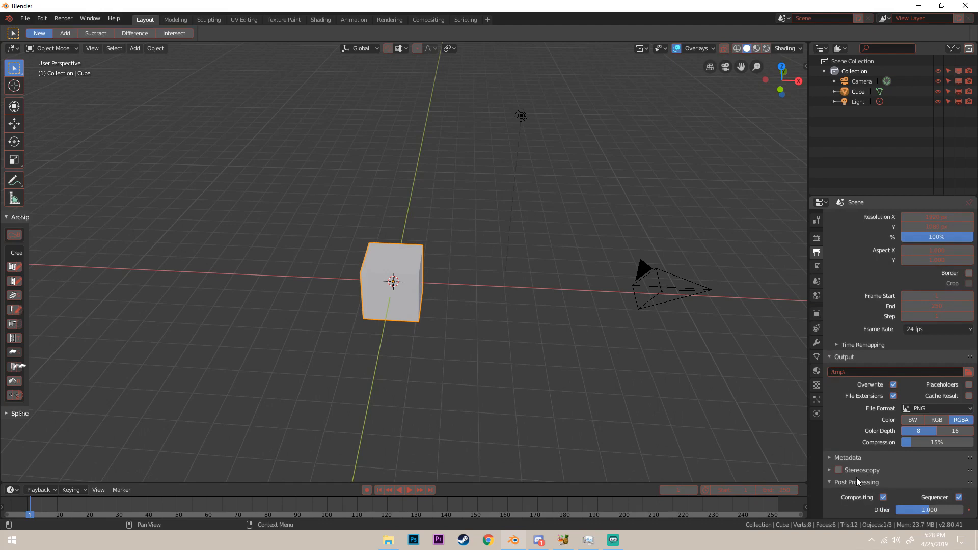
pyautogui.scroll(1, 856, 477)
pyautogui.click(858, 474)
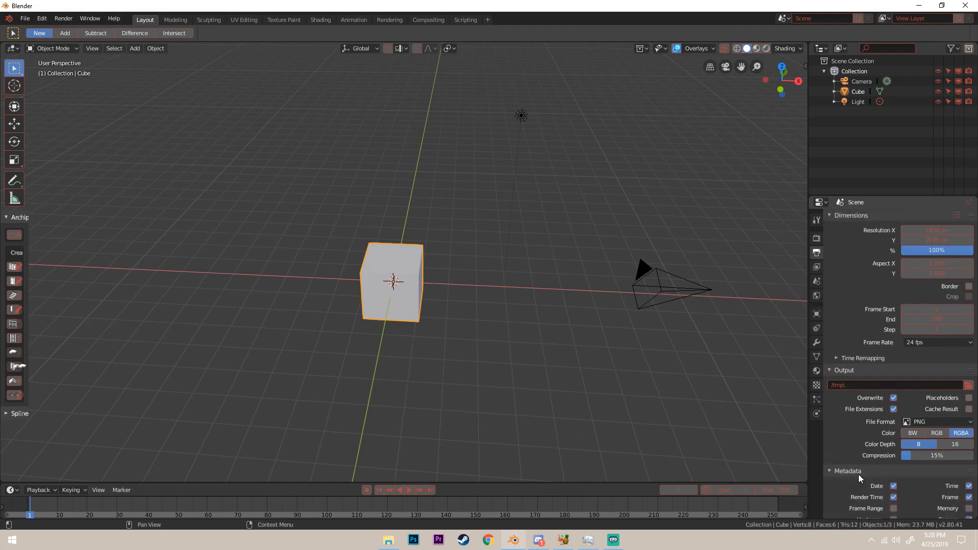
pyautogui.scroll(-6, 858, 474)
pyautogui.click(843, 389)
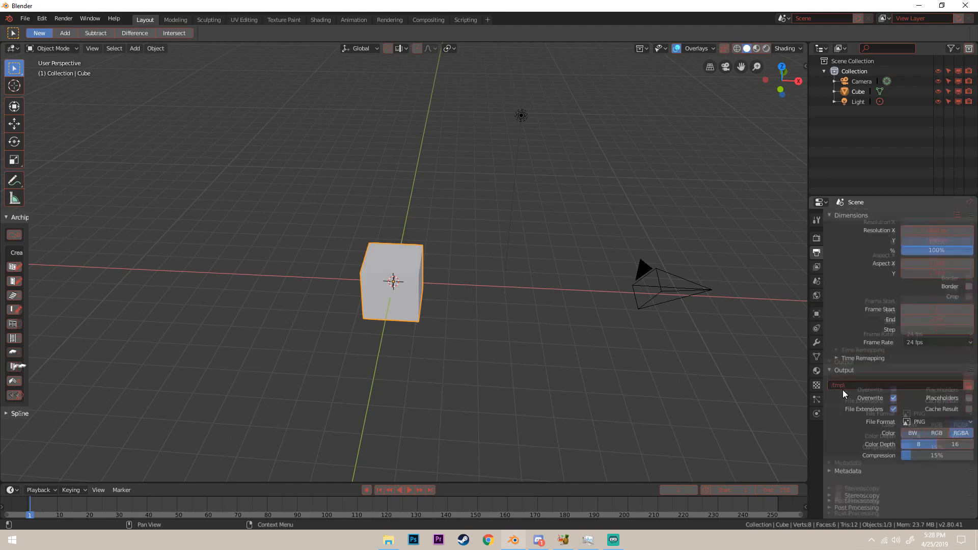
# Examine the render passes available in the view layer properties
pyautogui.click(814, 265)
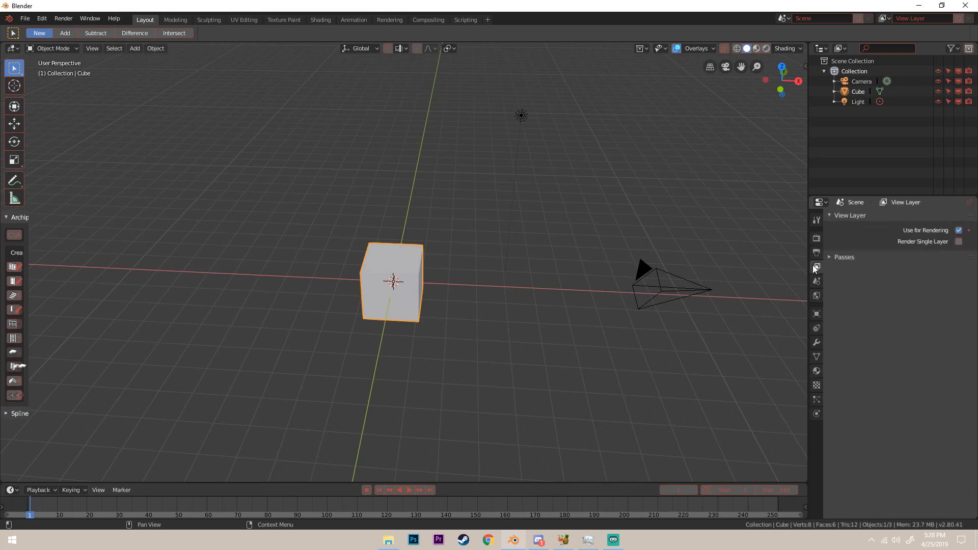
pyautogui.click(847, 258)
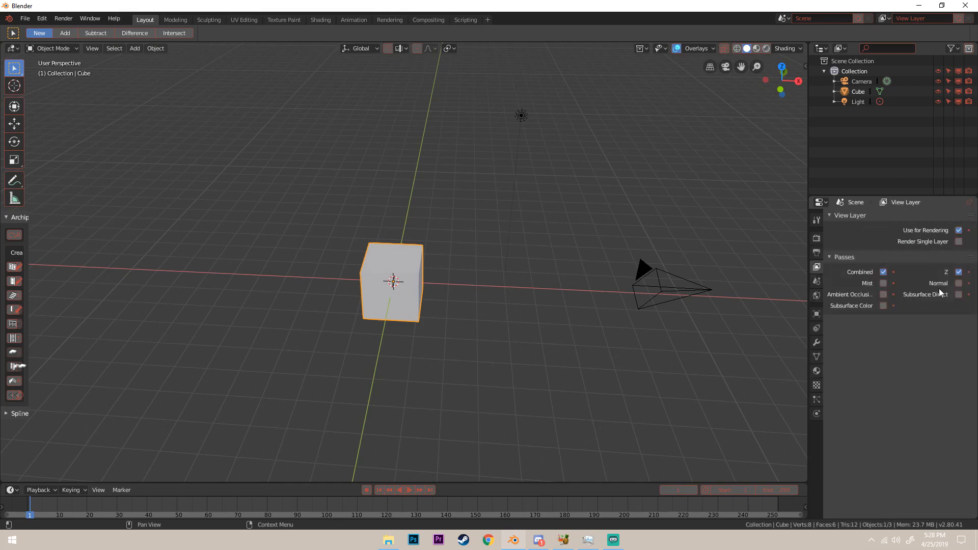
pyautogui.click(848, 258)
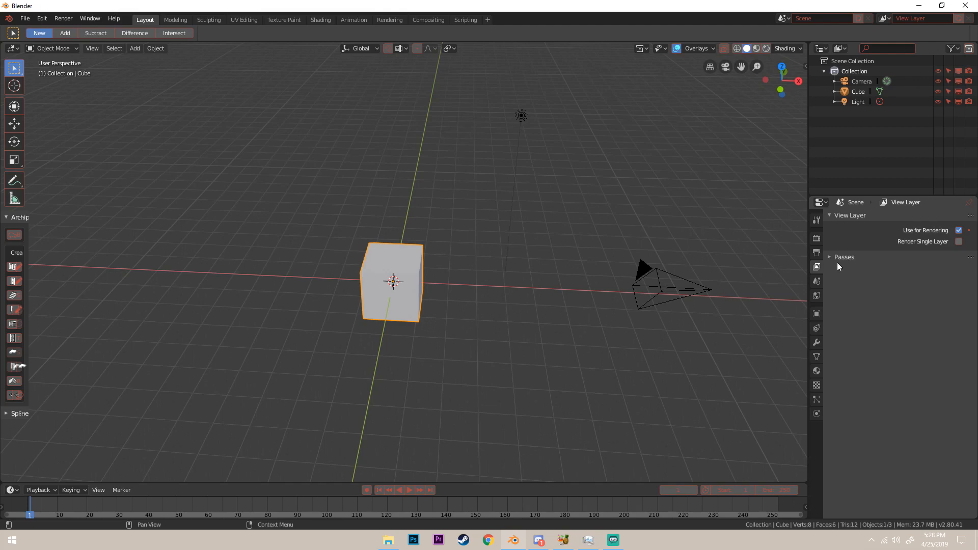
# Expand the Units section of the scene properties to examine the unit system settings
pyautogui.click(816, 281)
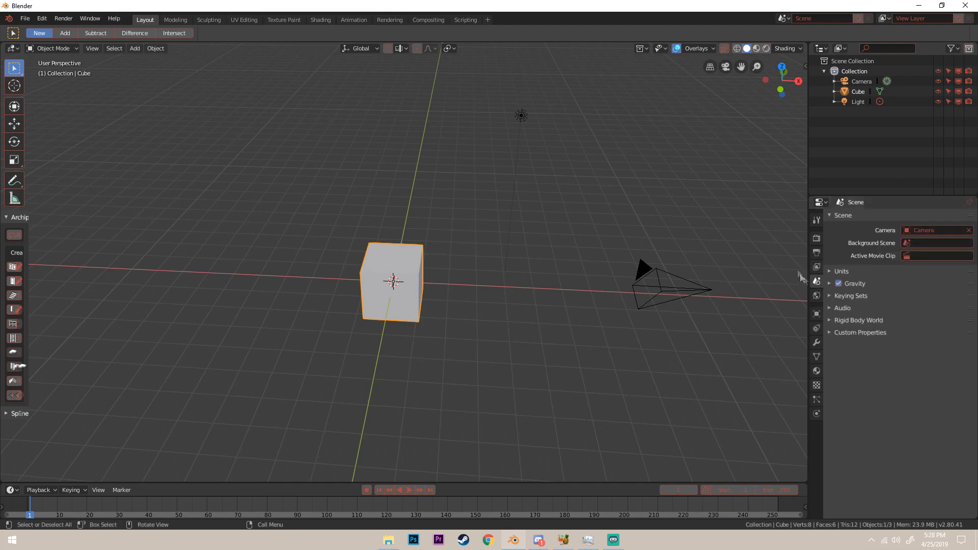
pyautogui.click(845, 270)
pyautogui.click(845, 270)
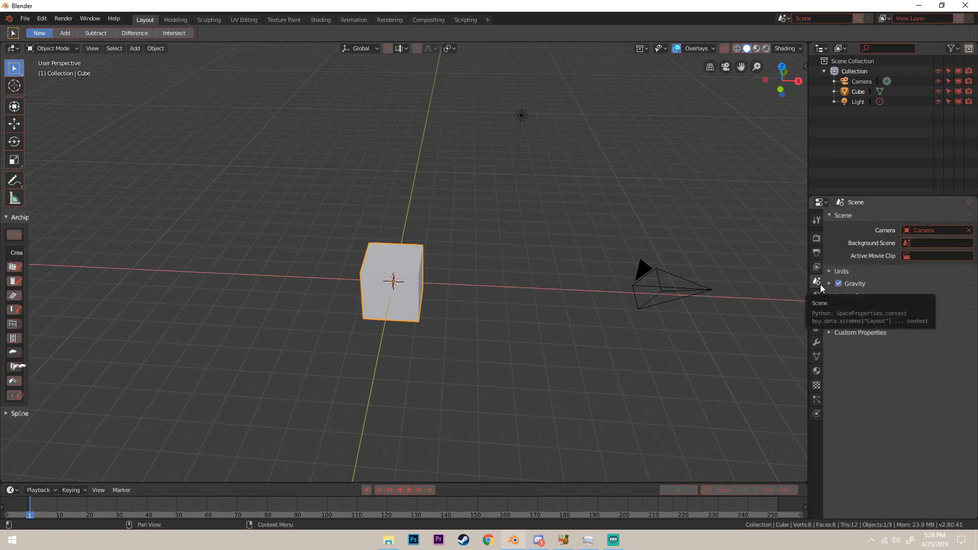
pyautogui.click(852, 273)
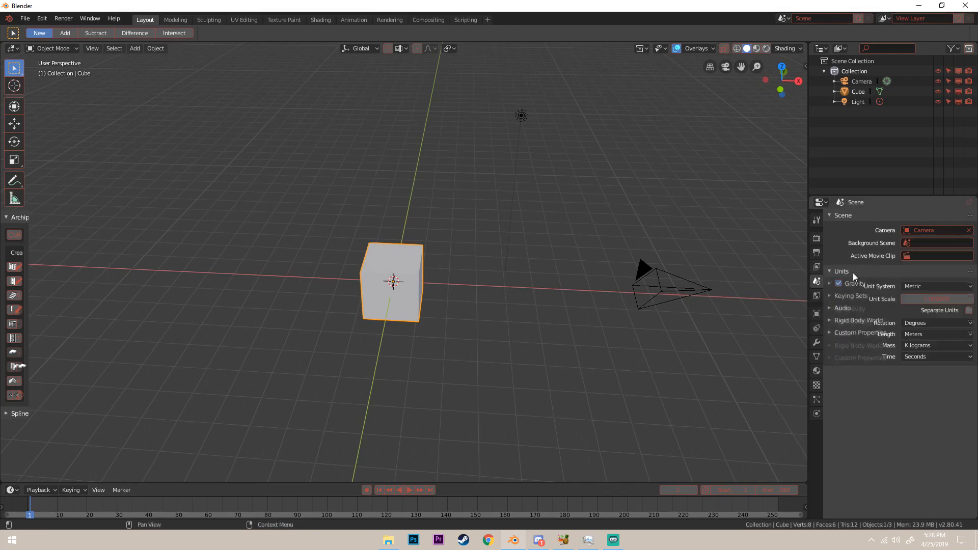
pyautogui.click(853, 273)
pyautogui.click(853, 273)
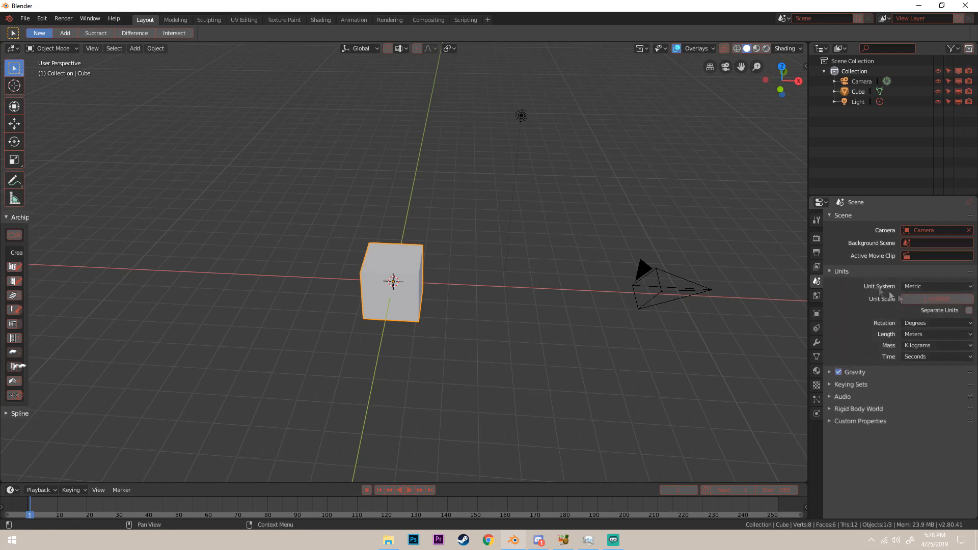
# Try the Imperial and None unit systems for the scene, and restore Metric
pyautogui.click(920, 287)
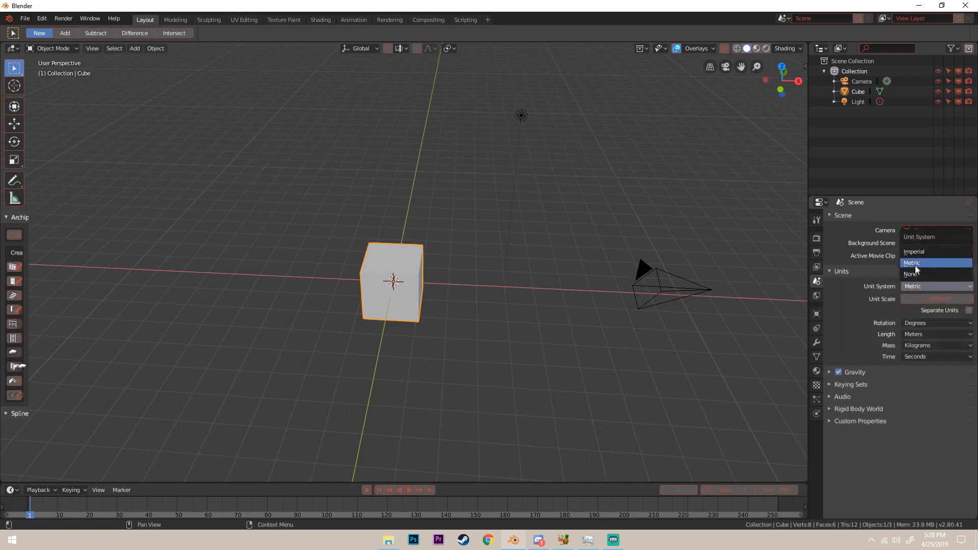
pyautogui.click(909, 251)
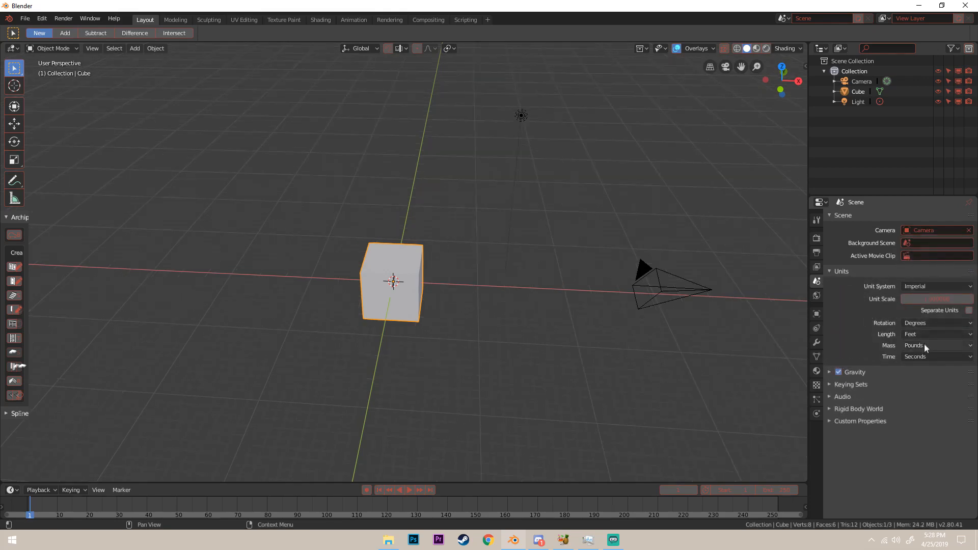
pyautogui.click(921, 288)
pyautogui.click(958, 262)
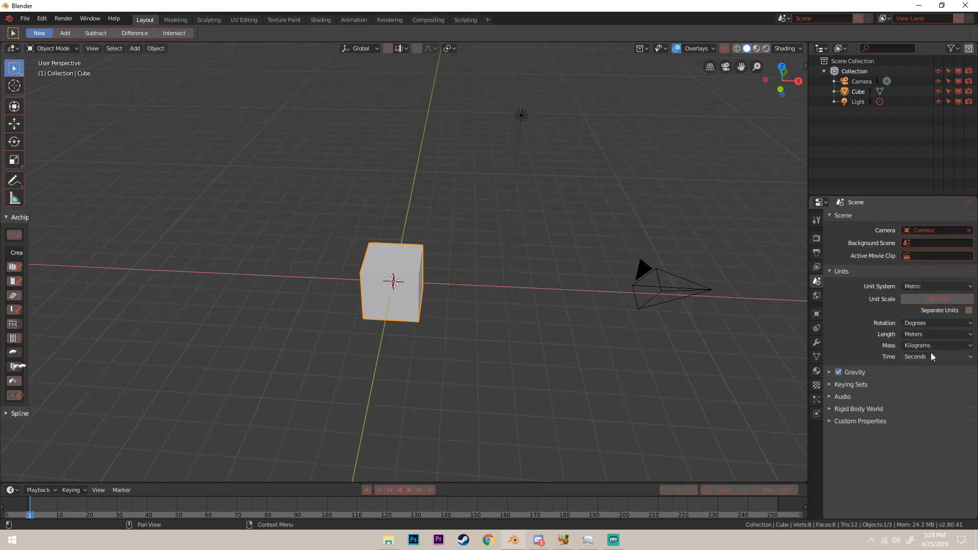
pyautogui.click(927, 288)
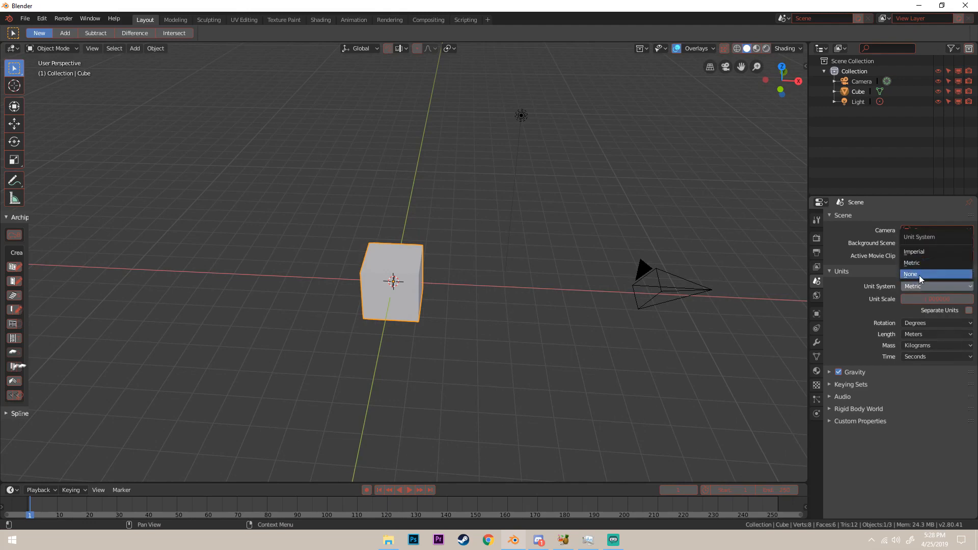
pyautogui.click(918, 275)
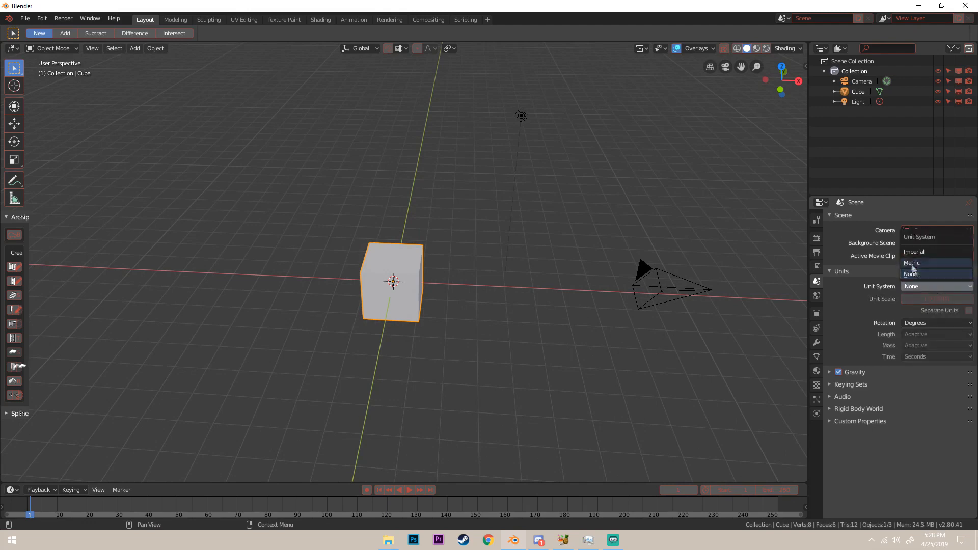
pyautogui.click(923, 263)
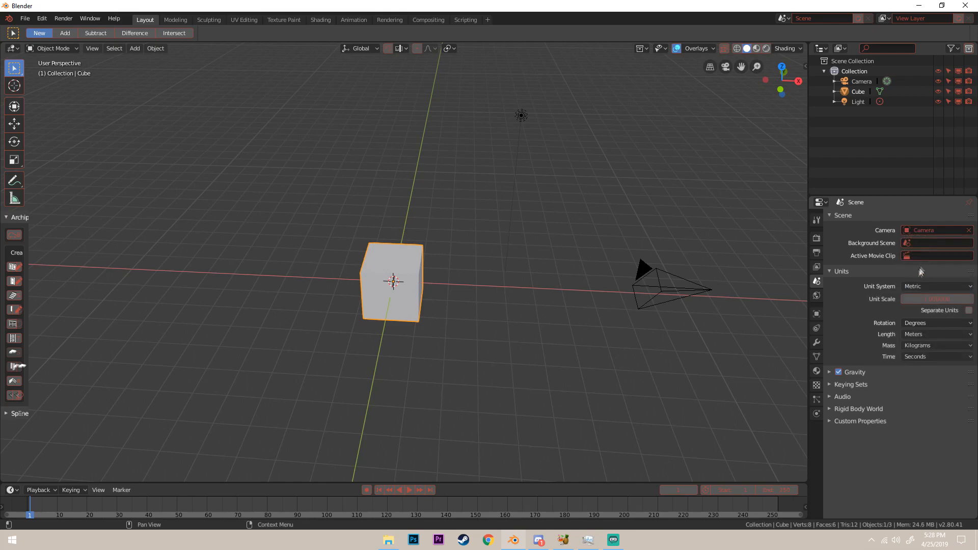
# Expand the scene's Gravity section to examine its X, Y and Z settings, and collapse it
pyautogui.click(861, 369)
pyautogui.click(874, 370)
pyautogui.click(852, 374)
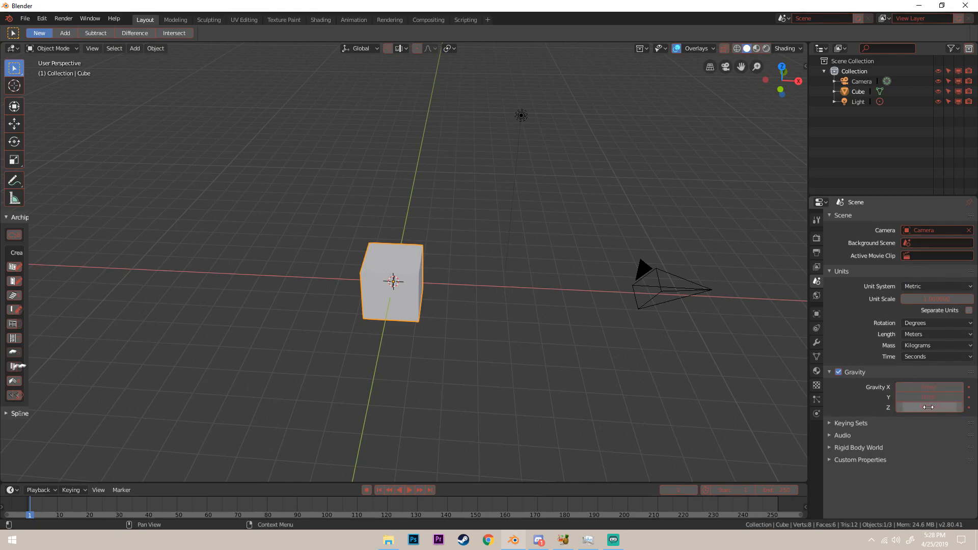
pyautogui.click(856, 372)
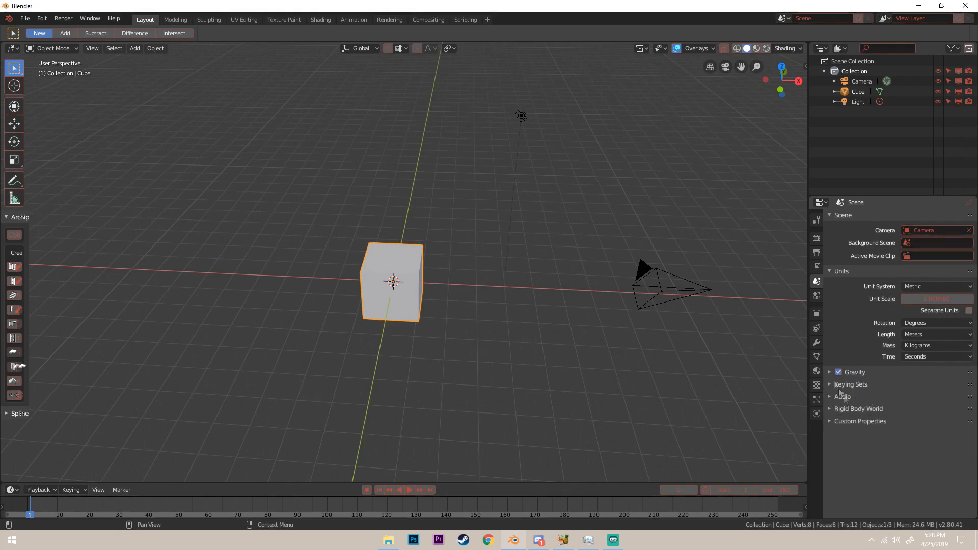
# Examine the Surface and Viewport Display sections of the world properties and view the cube from a low angle
pyautogui.click(817, 295)
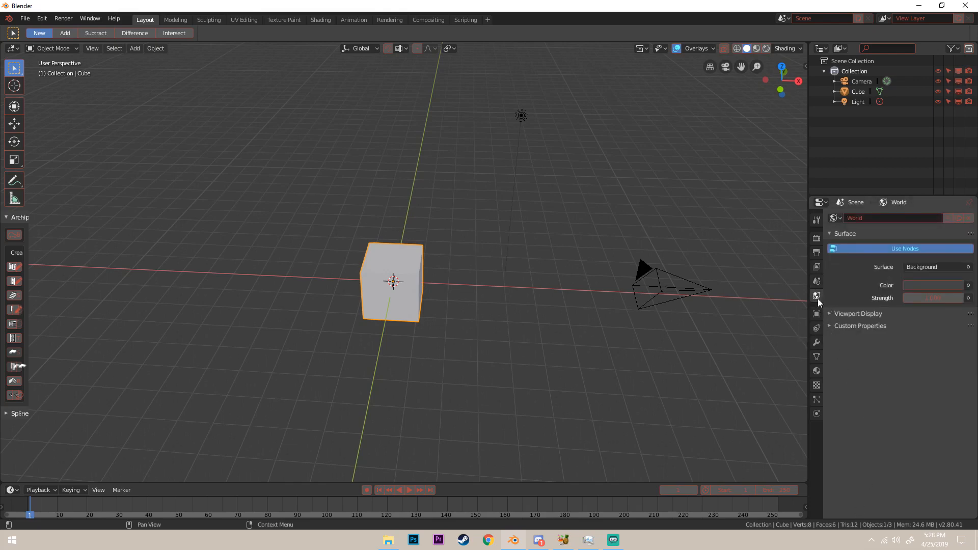
pyautogui.click(877, 248)
pyautogui.click(877, 248)
pyautogui.click(841, 314)
pyautogui.click(841, 315)
pyautogui.moveTo(556, 233); pyautogui.dragTo(411, 155, button='middle')
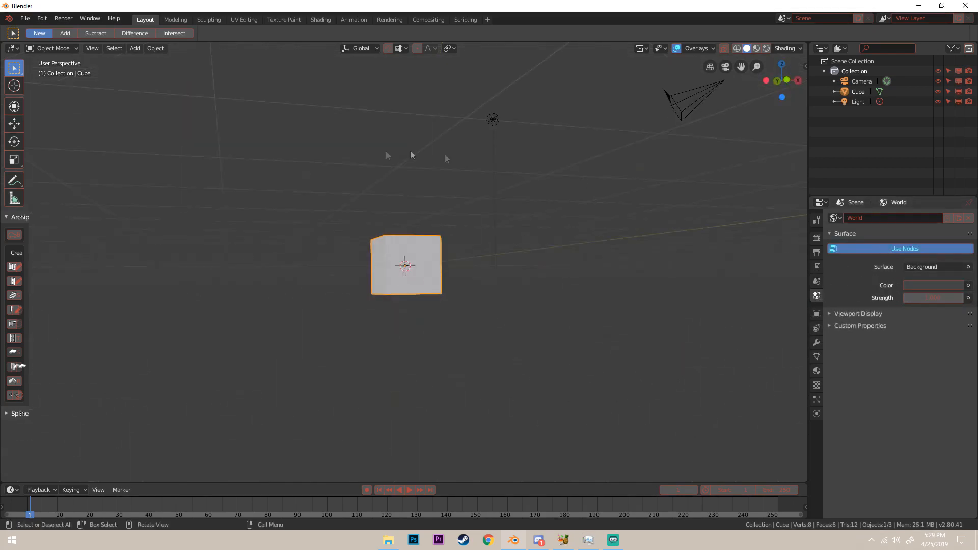
pyautogui.moveTo(421, 192); pyautogui.dragTo(436, 200, button='middle')
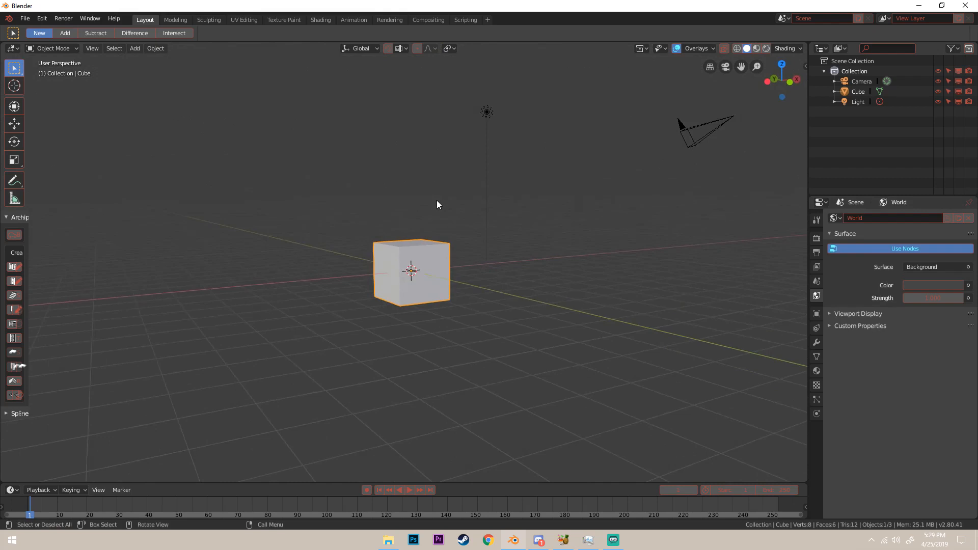
# Examine the shader types available for the world surface, keeping Background
pyautogui.click(919, 267)
pyautogui.click(919, 265)
pyautogui.click(918, 266)
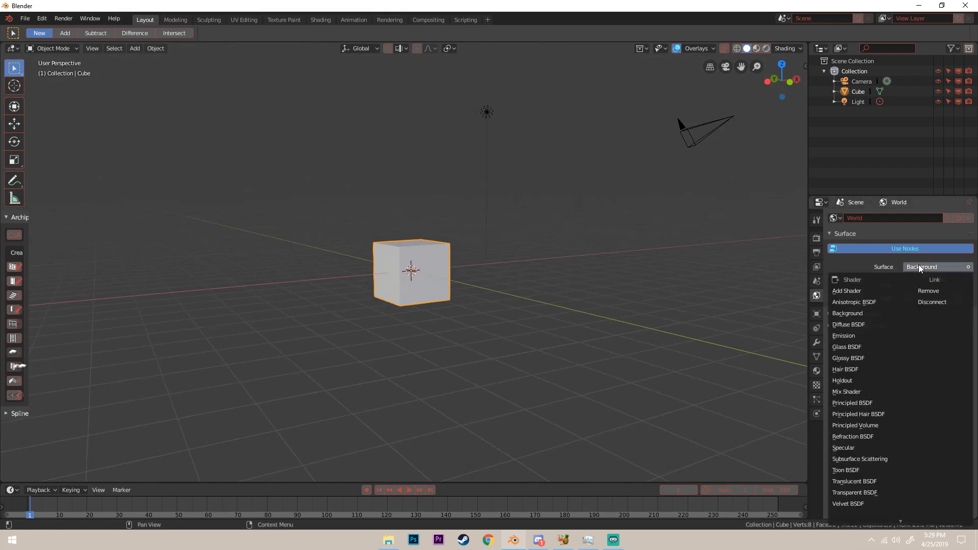
pyautogui.click(927, 265)
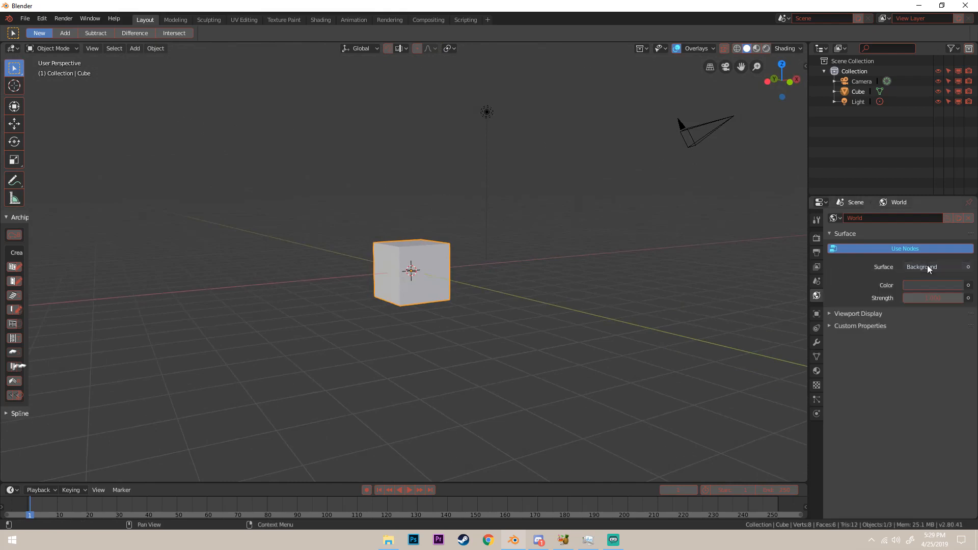
# Deselect the cube, switch the viewport to rendered shading and hide the overlays
pyautogui.click(909, 285)
pyautogui.click(752, 239)
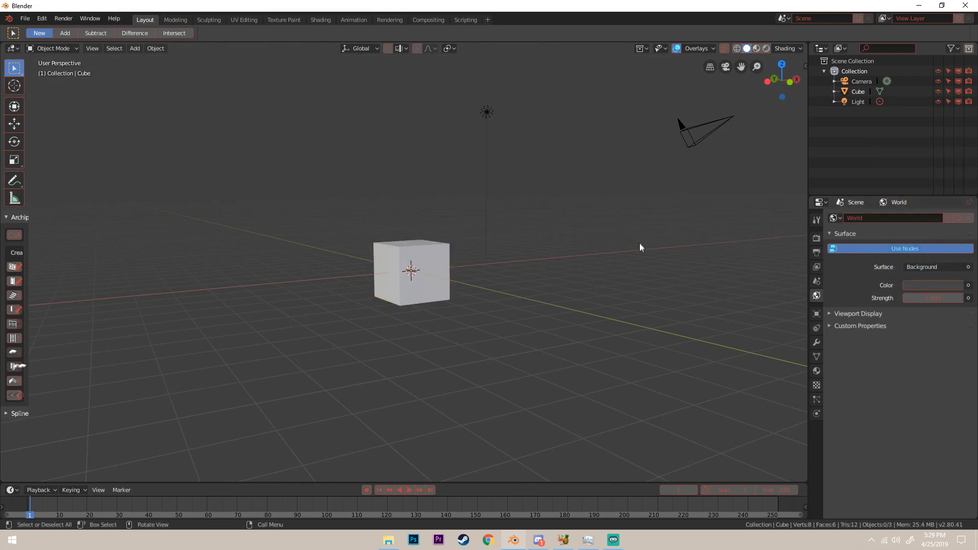
pyautogui.press('z')
pyautogui.click(641, 178)
pyautogui.moveTo(649, 183)
pyautogui.mouseDown(button='middle')
pyautogui.moveTo(578, 195)
pyautogui.moveTo(637, 182)
pyautogui.mouseUp(button='middle')
pyautogui.click(675, 49)
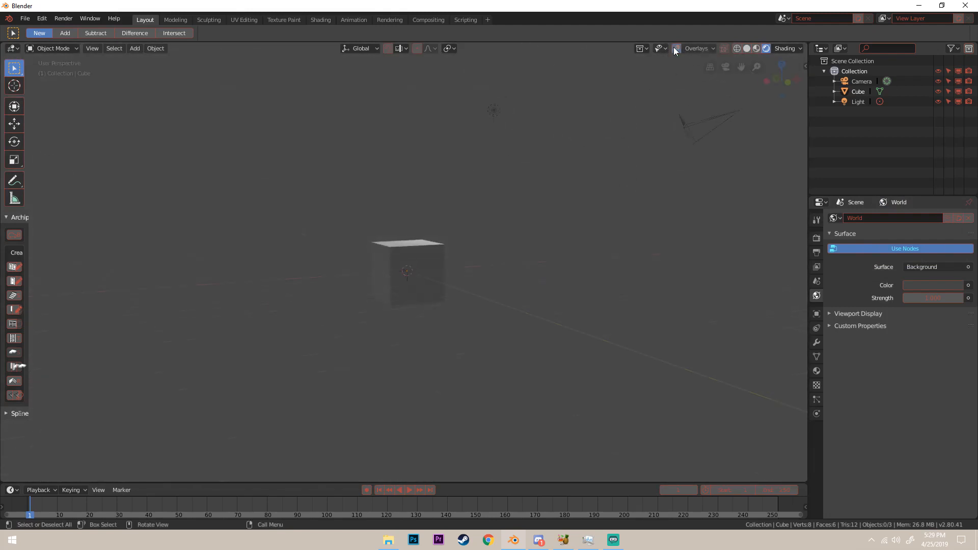
# Try black and near-white as the world background colour, checking the cube's lighting with each
pyautogui.click(927, 284)
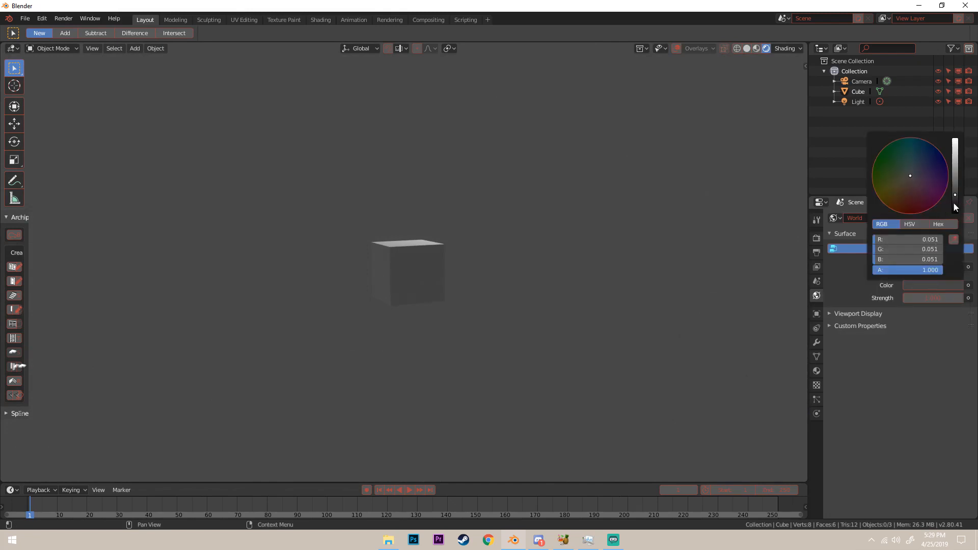
pyautogui.moveTo(956, 202); pyautogui.dragTo(955, 213)
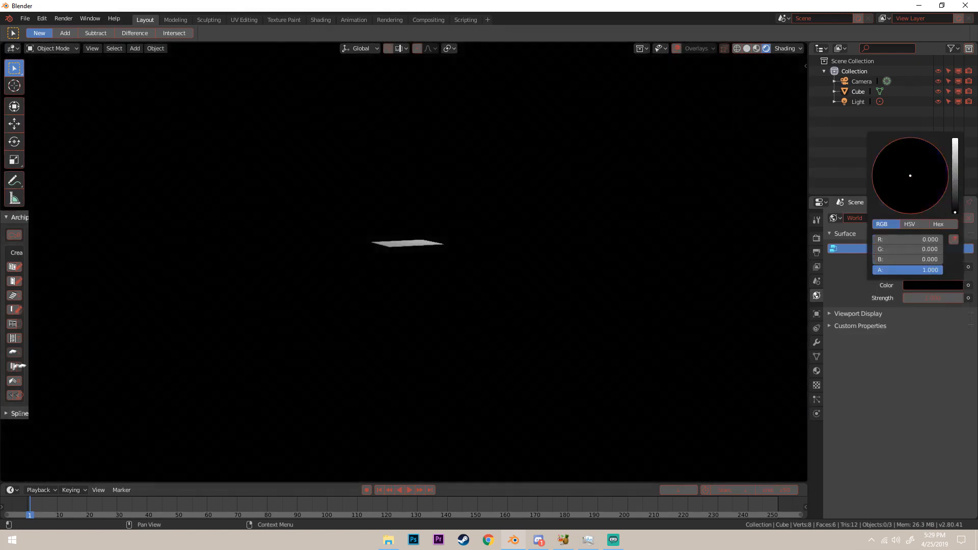
pyautogui.moveTo(613, 186); pyautogui.dragTo(453, 193, button='middle')
pyautogui.click(915, 286)
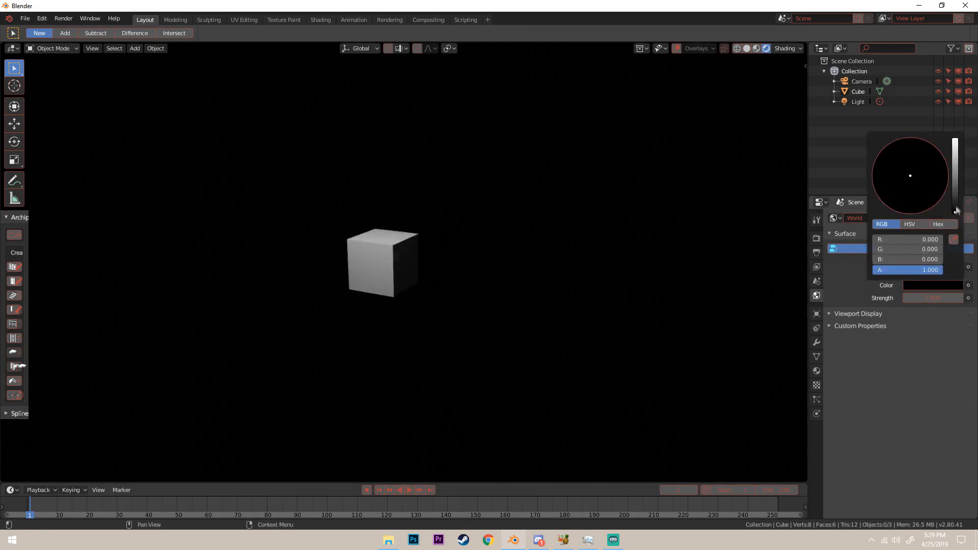
pyautogui.moveTo(952, 212); pyautogui.dragTo(952, 138)
pyautogui.moveTo(692, 208); pyautogui.dragTo(127, 266, button='middle')
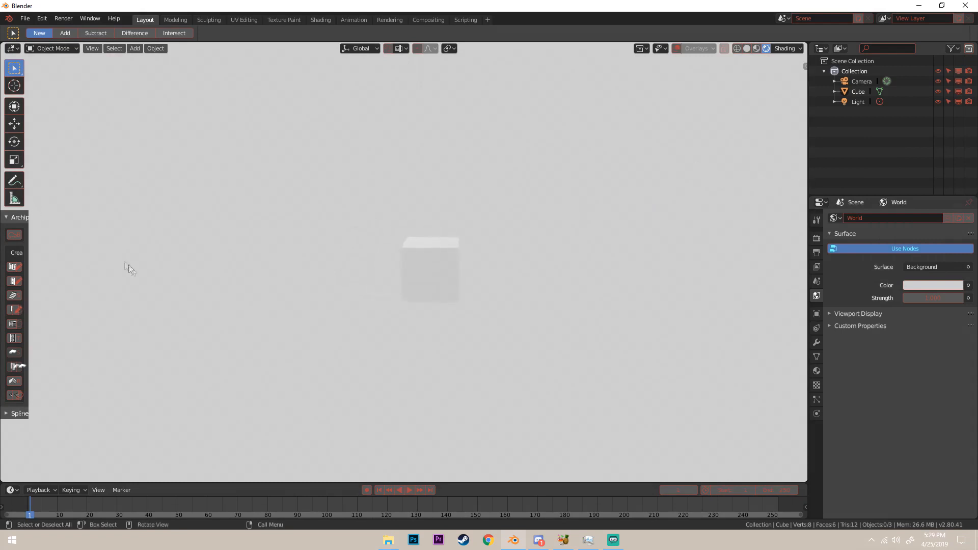
# Set the world background colour to a medium grey and check the lighting on the cube
pyautogui.click(961, 285)
pyautogui.moveTo(956, 209); pyautogui.dragTo(955, 188)
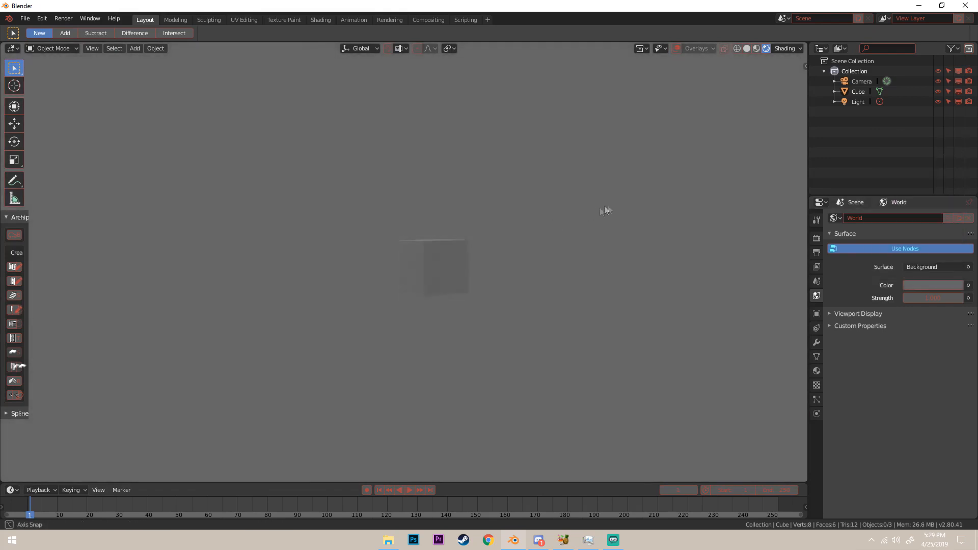
pyautogui.moveTo(604, 209); pyautogui.dragTo(553, 251, button='middle')
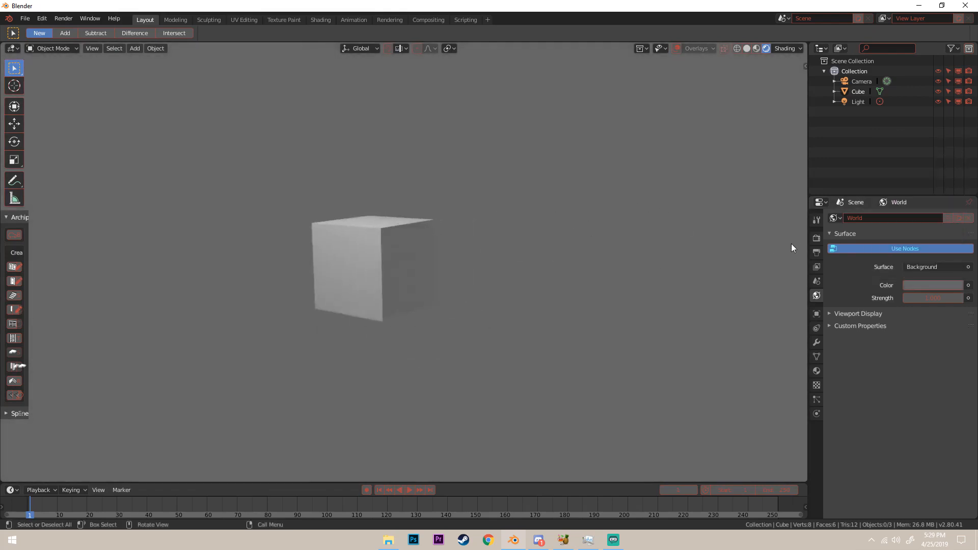
# Try an Environment Texture as the world background colour, and remove it again
pyautogui.click(969, 287)
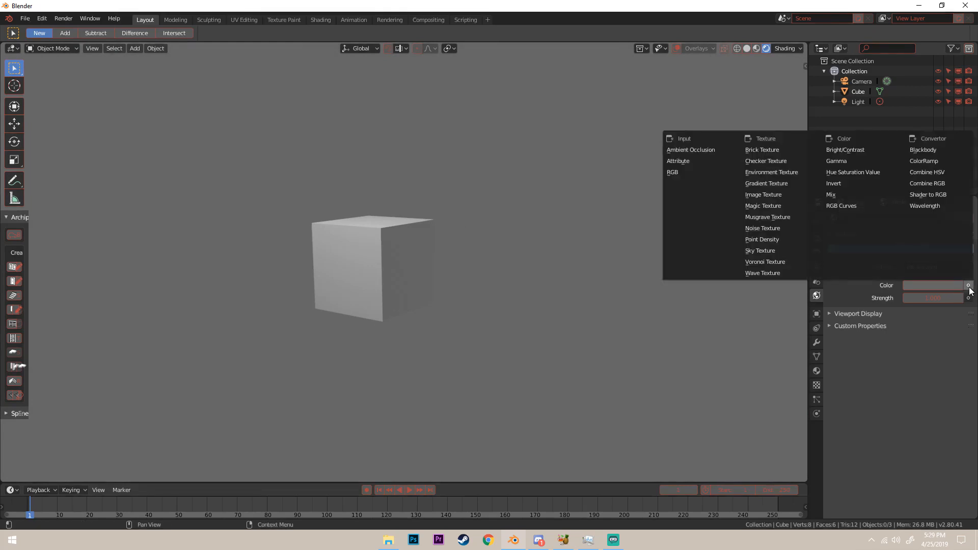
pyautogui.click(969, 284)
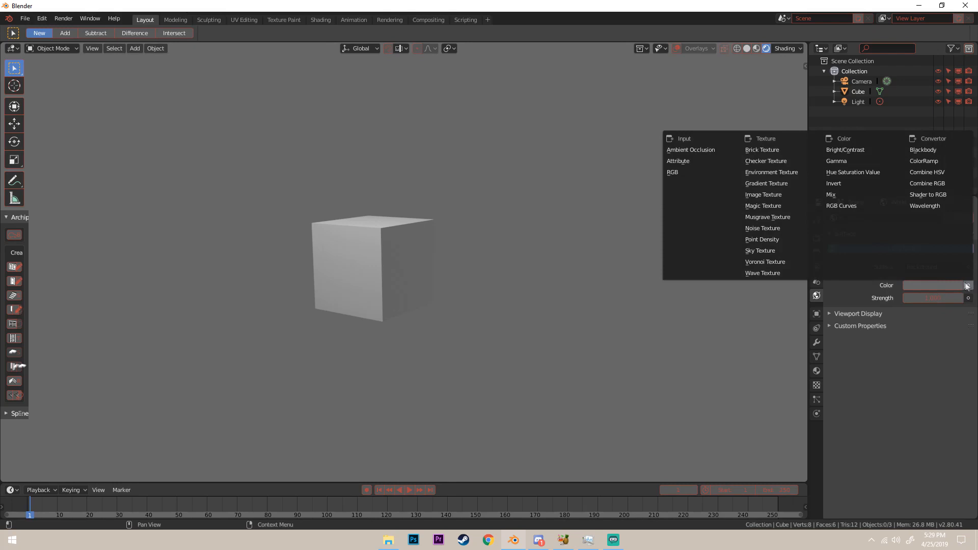
pyautogui.click(787, 169)
pyautogui.moveTo(408, 229); pyautogui.dragTo(443, 244, button='middle')
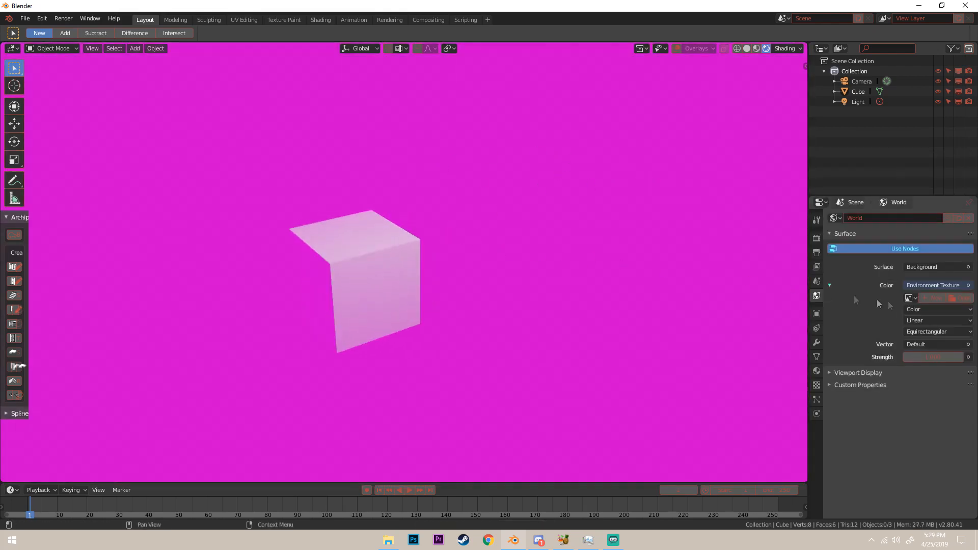
pyautogui.moveTo(504, 222); pyautogui.dragTo(463, 220, button='middle')
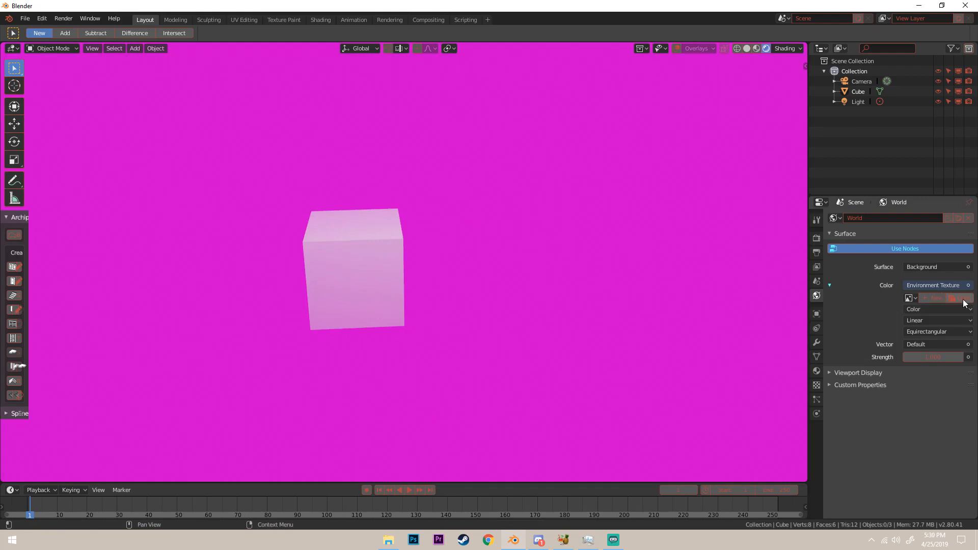
pyautogui.moveTo(330, 163); pyautogui.dragTo(263, 161, button='middle')
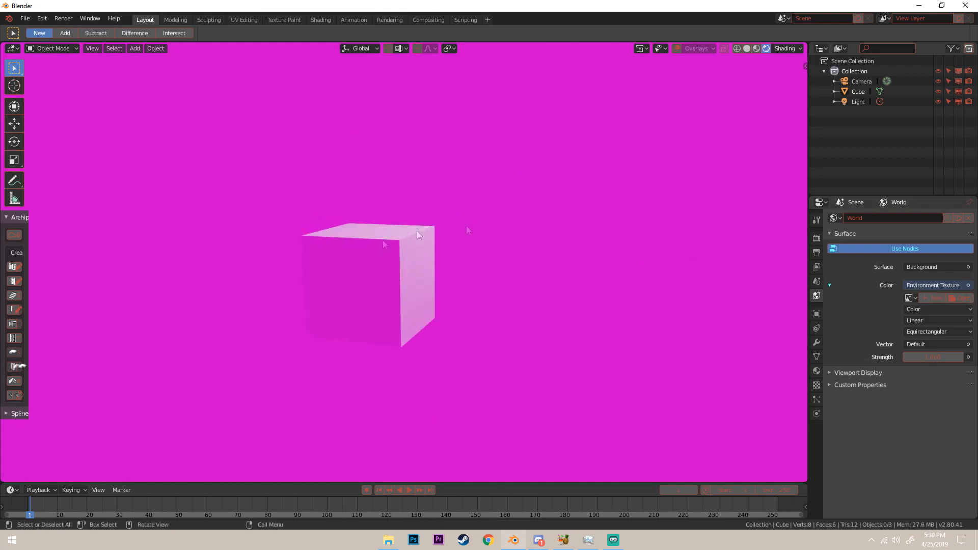
pyautogui.click(967, 285)
pyautogui.click(942, 159)
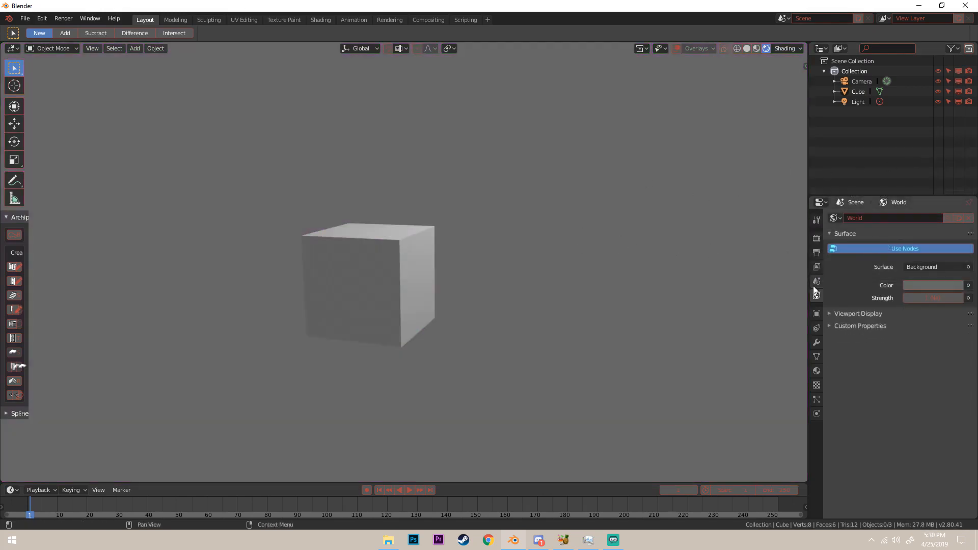
# Show the object properties, select the cube and turn the viewport overlays back on
pyautogui.click(816, 313)
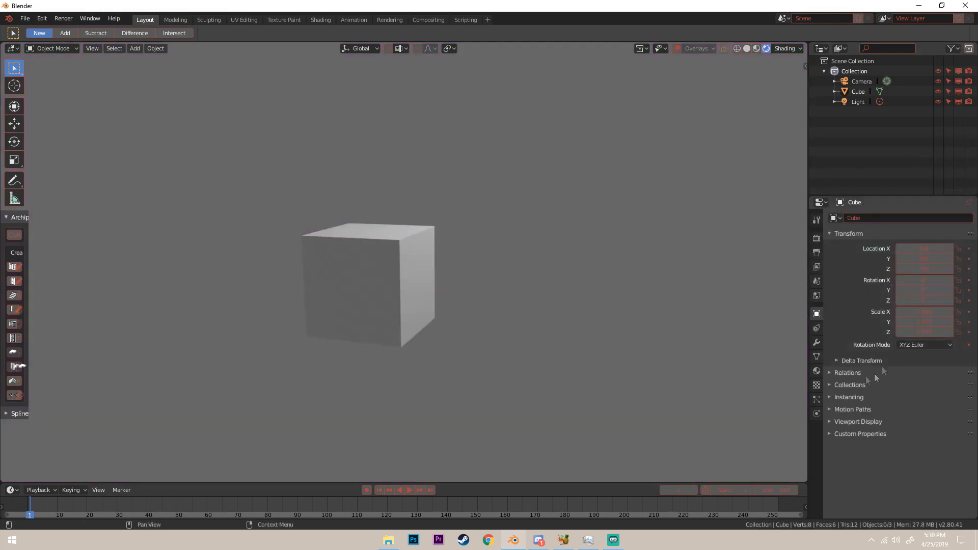
pyautogui.moveTo(649, 294); pyautogui.dragTo(596, 292, button='middle')
pyautogui.click(385, 259)
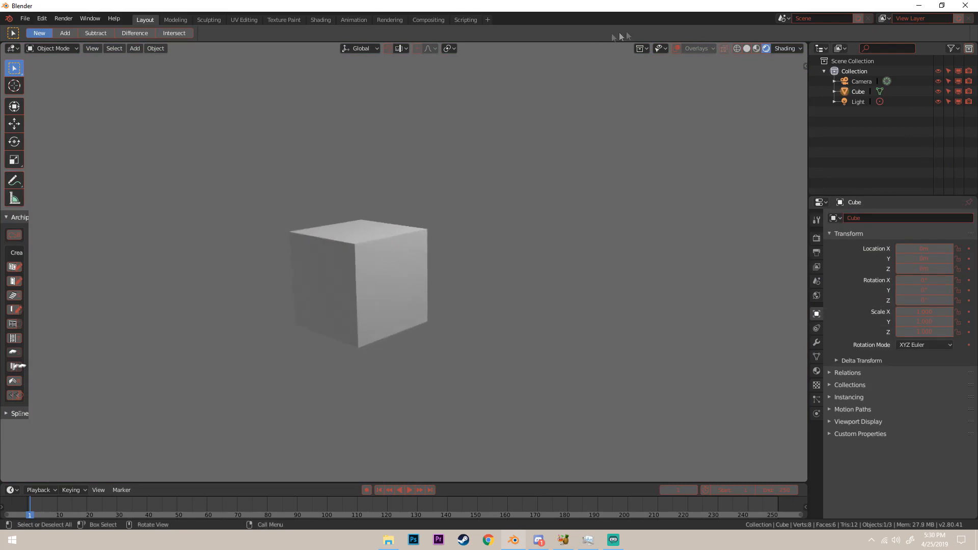
pyautogui.click(676, 48)
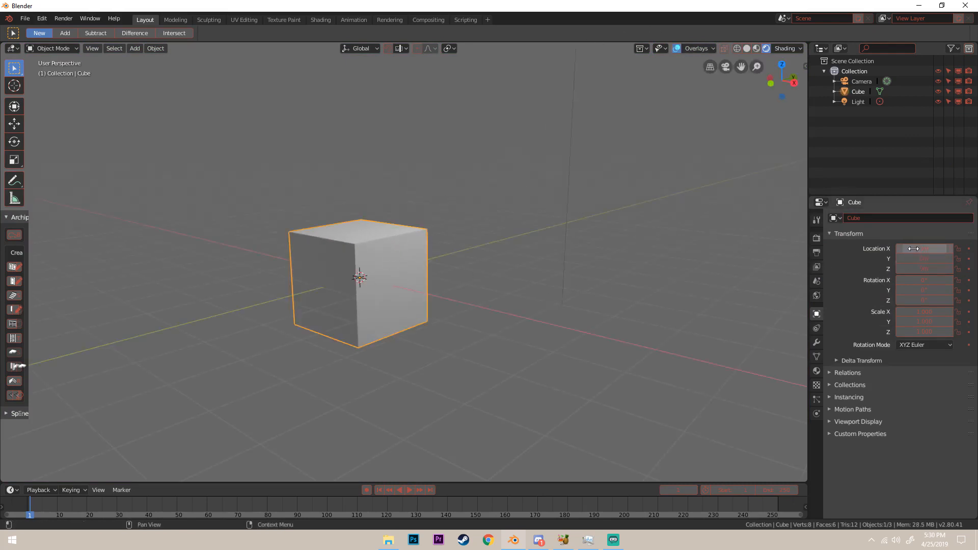
# Try changing the cube's X location in its transform settings, and undo the change
pyautogui.moveTo(924, 248); pyautogui.dragTo(942, 279)
pyautogui.hotkey('ctrl', 'z')
pyautogui.hotkey('ctrl', 'z')
# Turn on Wireframe in the cube's Viewport Display settings and inspect its edges up close
pyautogui.click(871, 422)
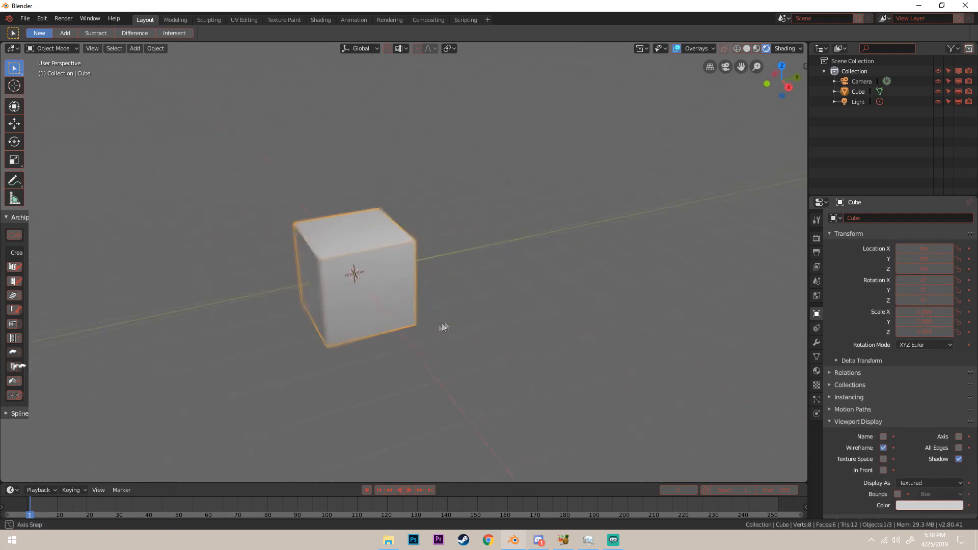
pyautogui.moveTo(442, 326); pyautogui.dragTo(560, 341, button='middle')
pyautogui.scroll(4, 384, 282)
pyautogui.click(882, 448)
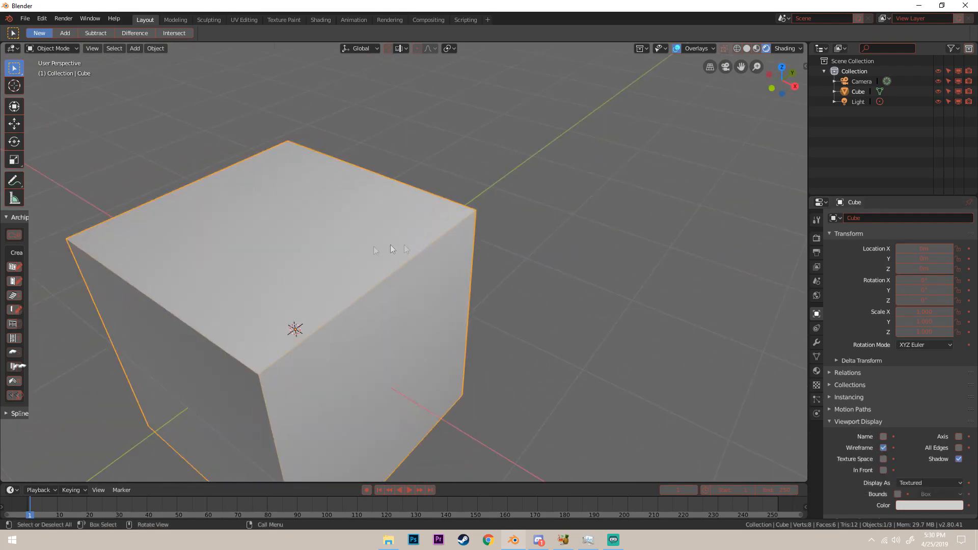
pyautogui.click(856, 421)
# Examine the object constraints that can be added to the cube
pyautogui.click(815, 328)
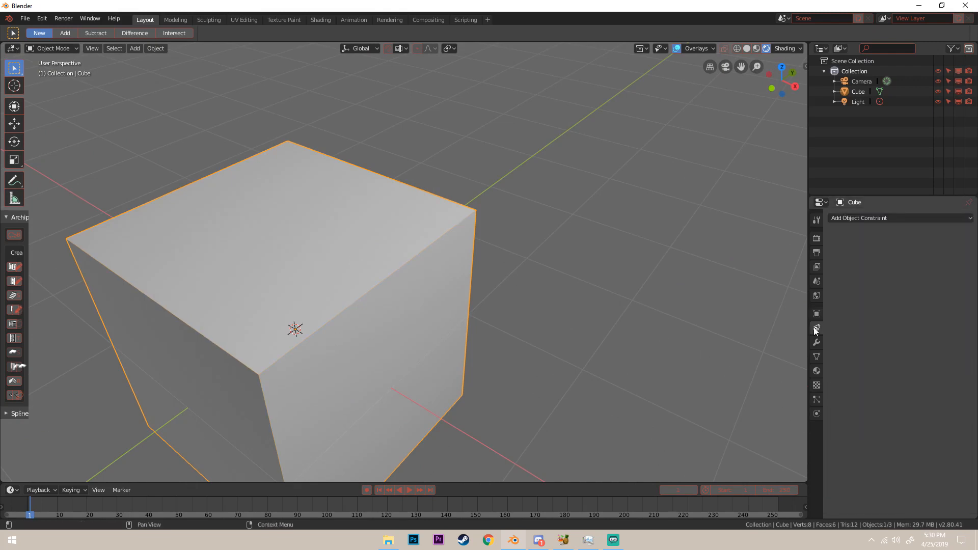
pyautogui.click(882, 219)
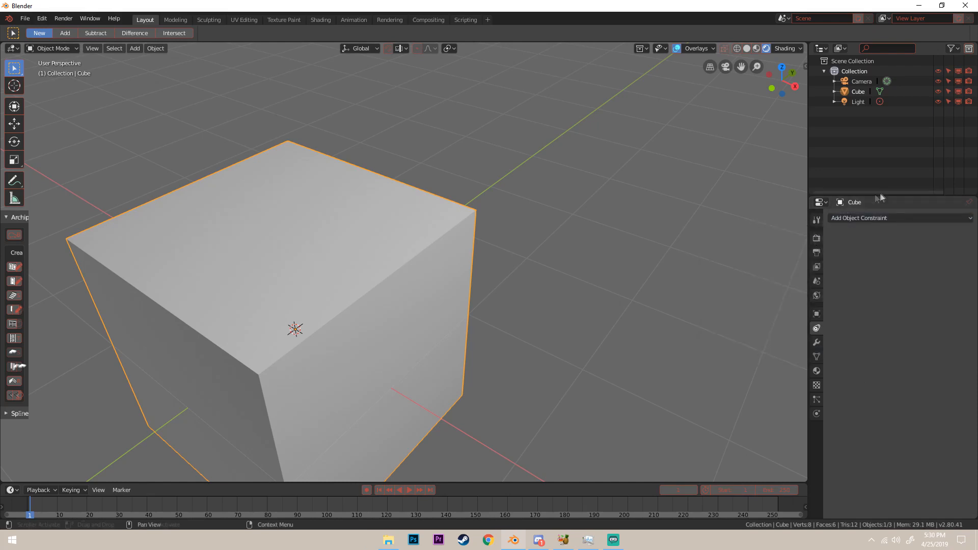
pyautogui.click(869, 220)
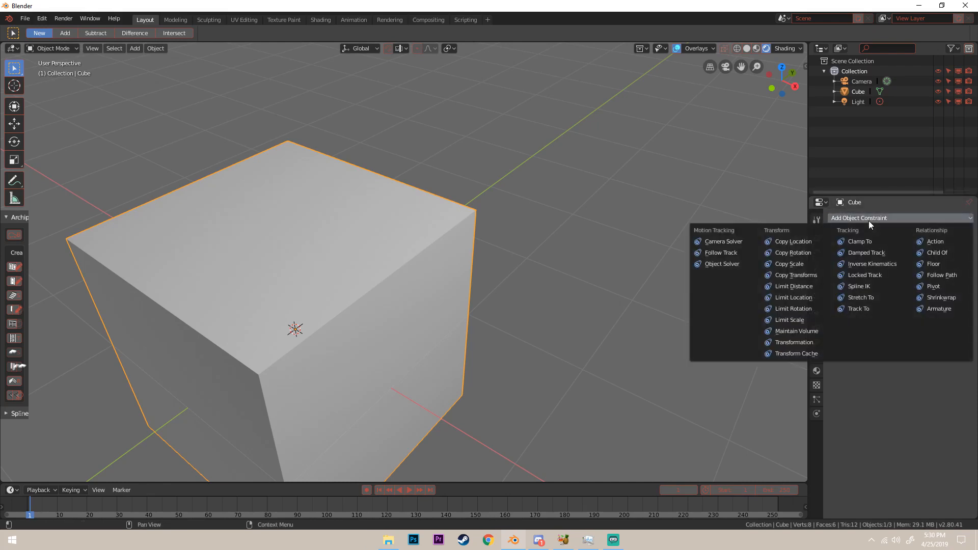
# Try a Subdivision Surface modifier on the cube, inspect its effect, and remove the modifier
pyautogui.click(896, 216)
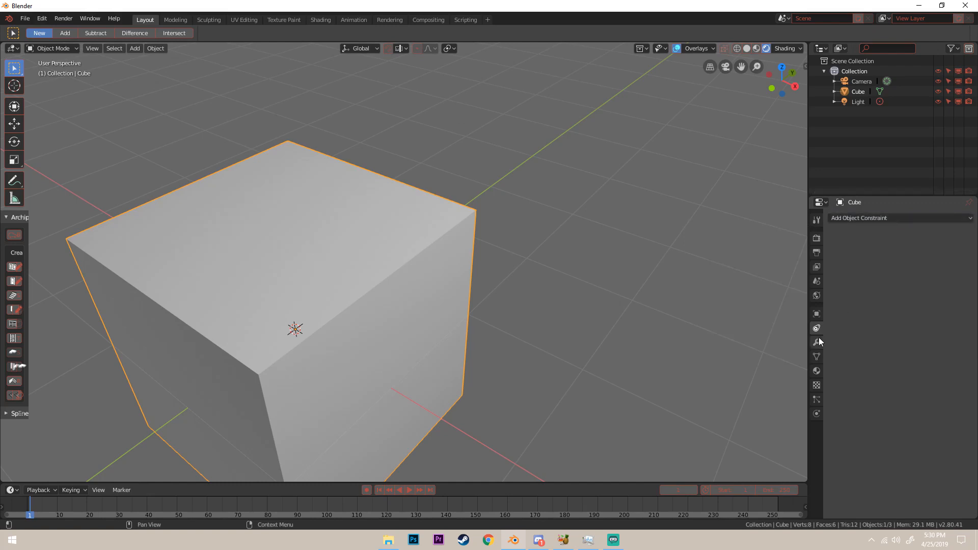
pyautogui.click(817, 342)
pyautogui.click(873, 220)
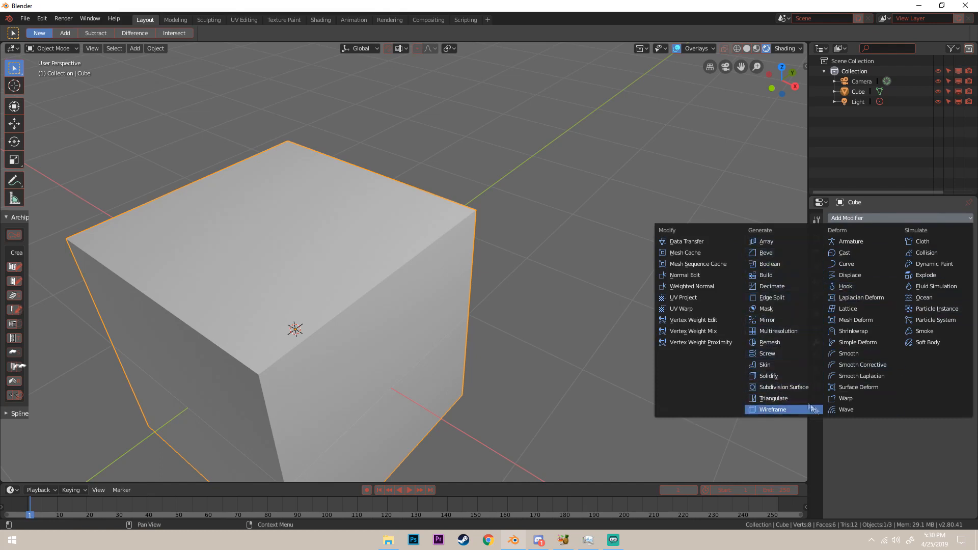
pyautogui.click(779, 387)
pyautogui.moveTo(641, 335); pyautogui.dragTo(514, 257, button='middle')
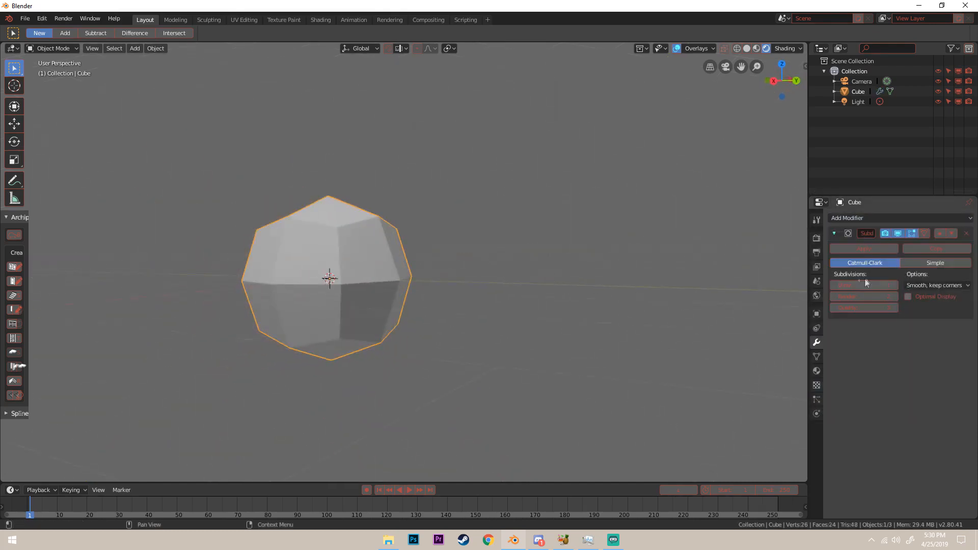
pyautogui.click(966, 233)
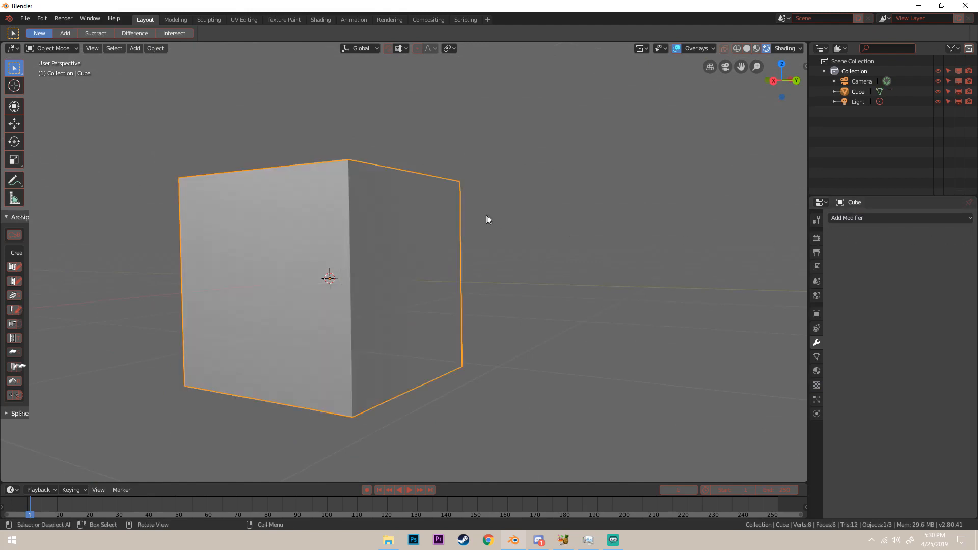
pyautogui.moveTo(486, 215); pyautogui.dragTo(600, 256, button='middle')
pyautogui.scroll(3, 600, 255)
pyautogui.scroll(-3, 601, 255)
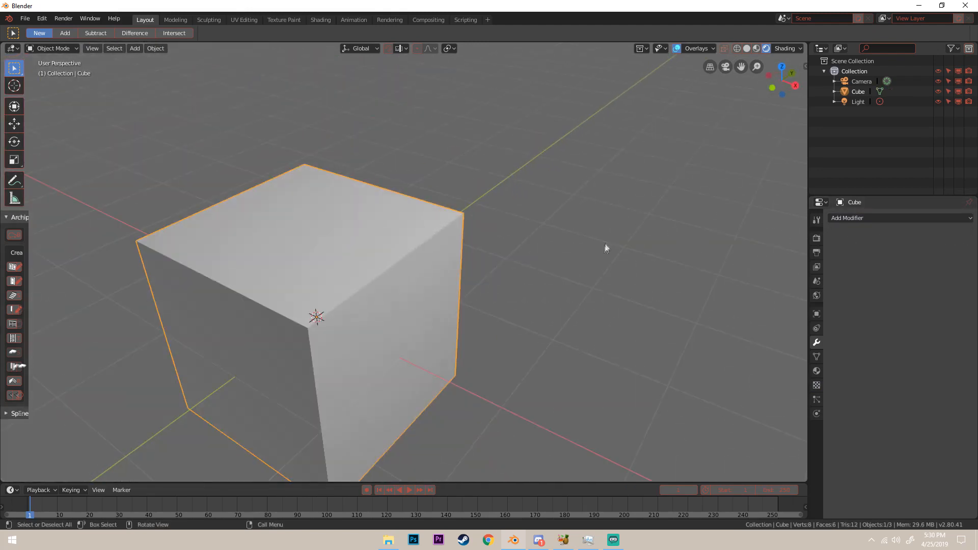
# Examine the list of modifiers that can be added to the cube
pyautogui.click(848, 219)
pyautogui.click(869, 218)
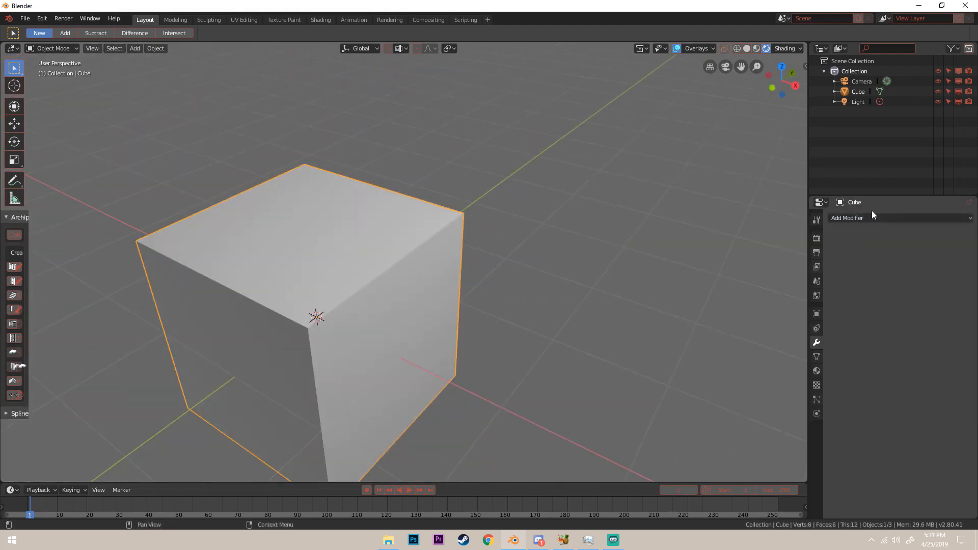
pyautogui.click(870, 217)
pyautogui.click(847, 220)
# Show the cube's mesh data properties with its vertex groups and shape keys
pyautogui.click(816, 356)
pyautogui.scroll(-4, 484, 245)
pyautogui.moveTo(653, 228); pyautogui.dragTo(551, 170, button='middle')
pyautogui.scroll(4, 543, 255)
pyautogui.scroll(1, 563, 222)
pyautogui.scroll(-4, 563, 222)
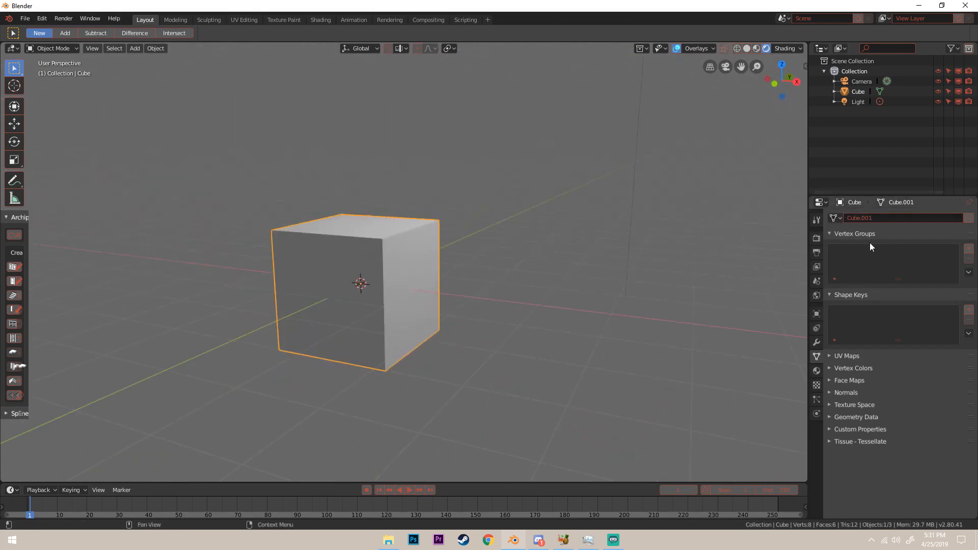
pyautogui.moveTo(484, 212); pyautogui.dragTo(322, 215, button='middle')
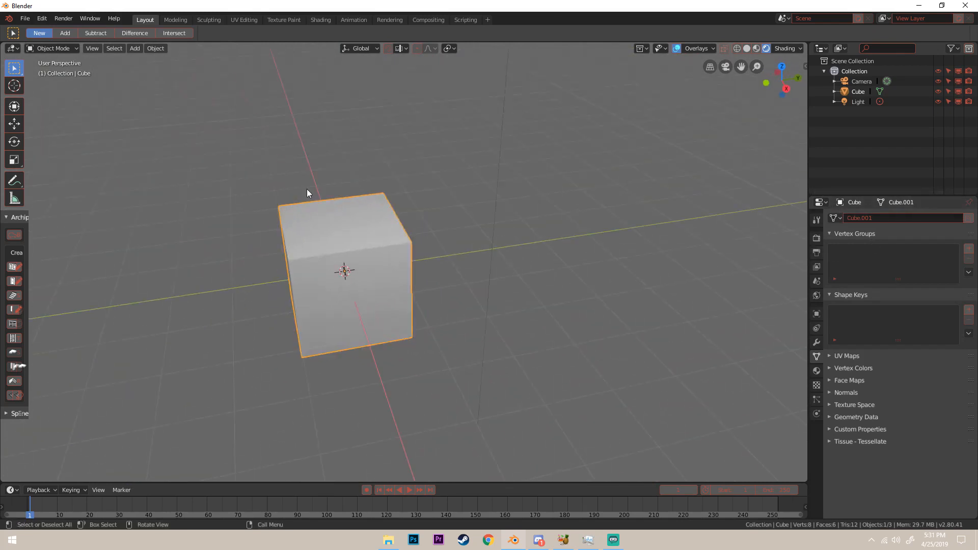
pyautogui.press('c')
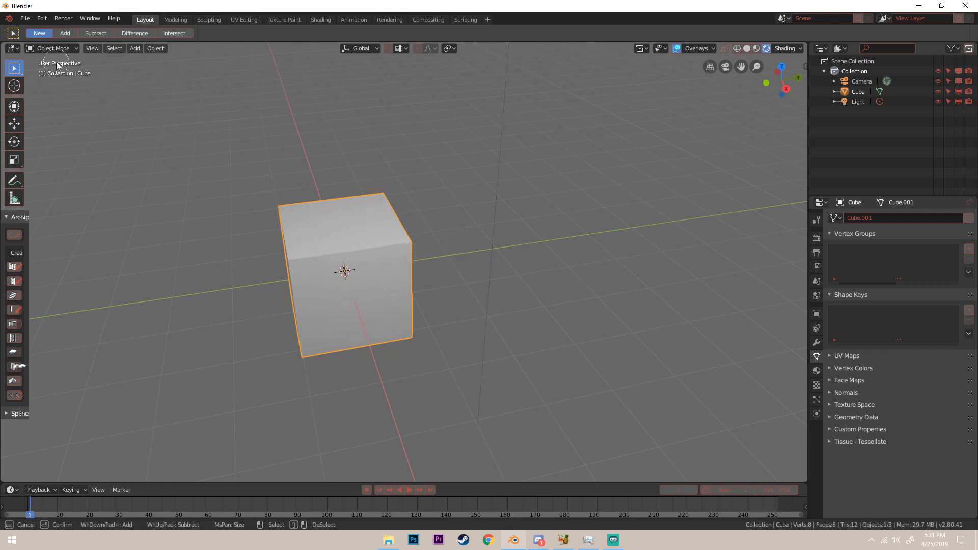
pyautogui.rightClick(246, 146)
# Put the cube in Edit Mode and subdivide all of its faces with 10 cuts
pyautogui.press('Tab')
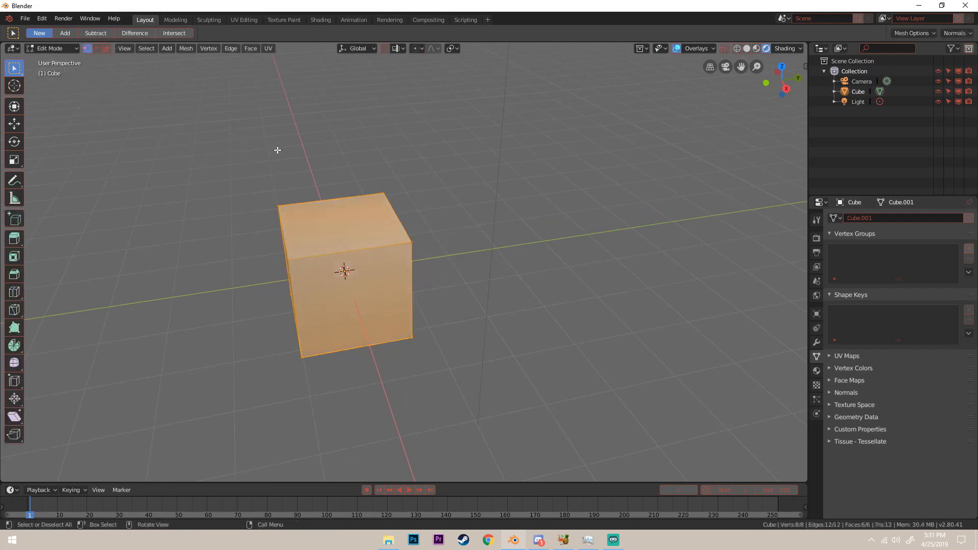
pyautogui.moveTo(278, 151); pyautogui.dragTo(408, 170, button='middle')
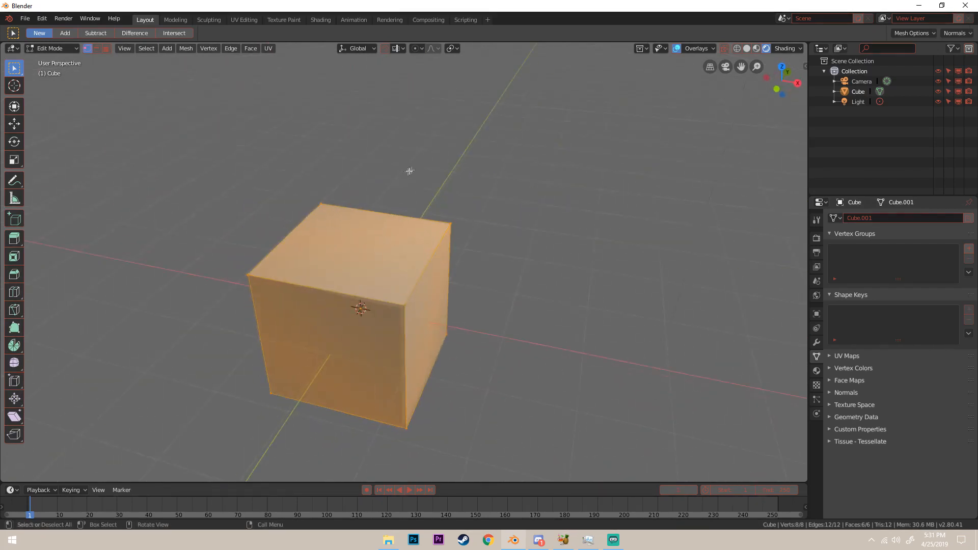
pyautogui.moveTo(365, 143); pyautogui.dragTo(328, 194, button='middle')
pyautogui.moveTo(372, 216); pyautogui.dragTo(459, 175, button='middle')
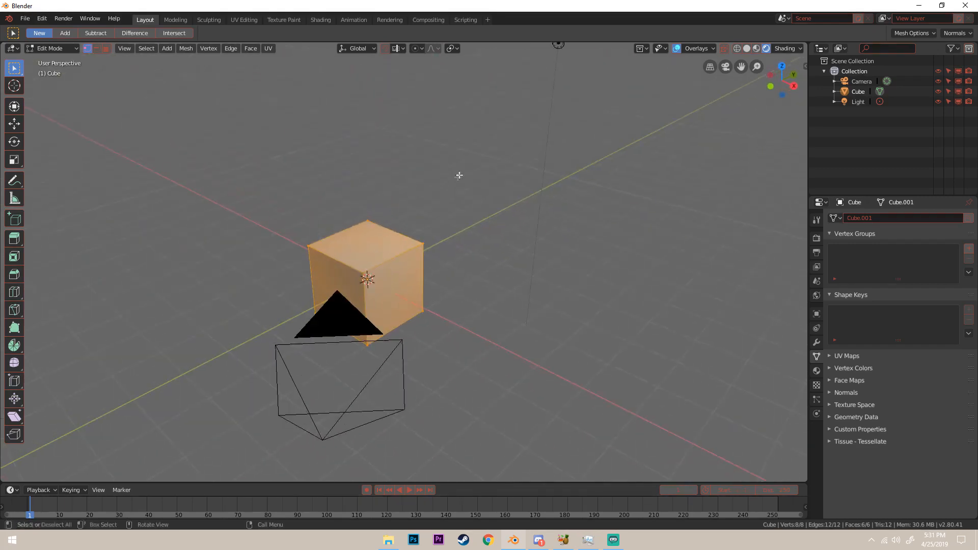
pyautogui.rightClick(387, 253)
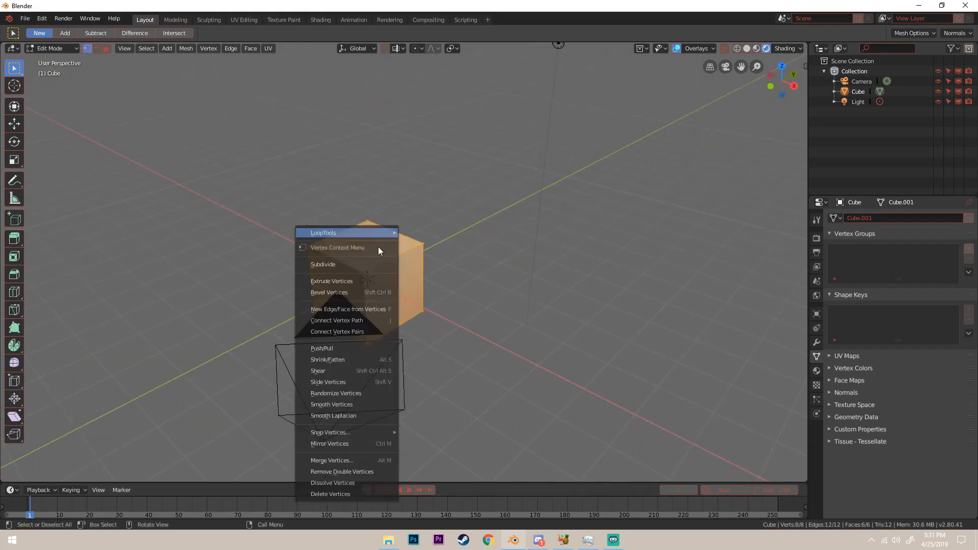
pyautogui.click(343, 263)
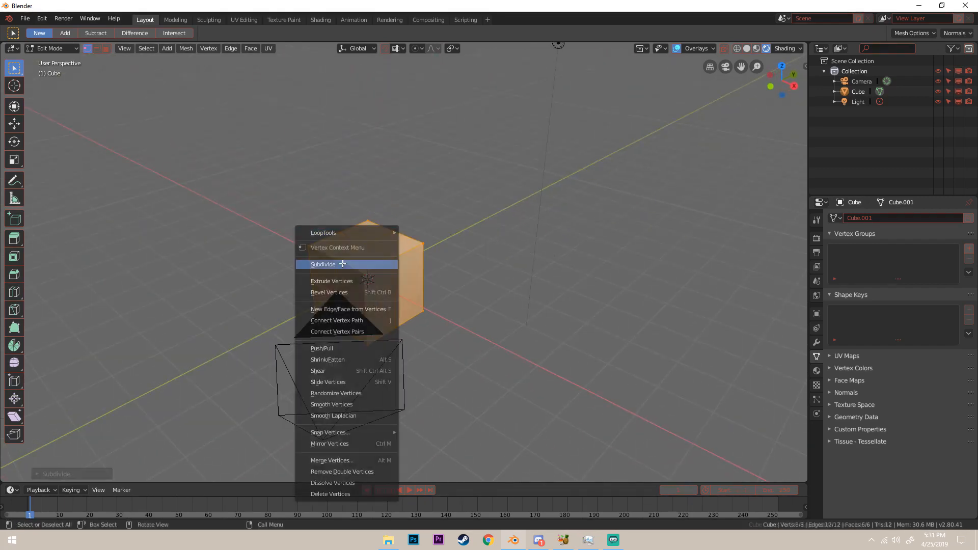
pyautogui.click(57, 474)
pyautogui.doubleClick(135, 403)
pyautogui.write('10')
pyautogui.press('Return')
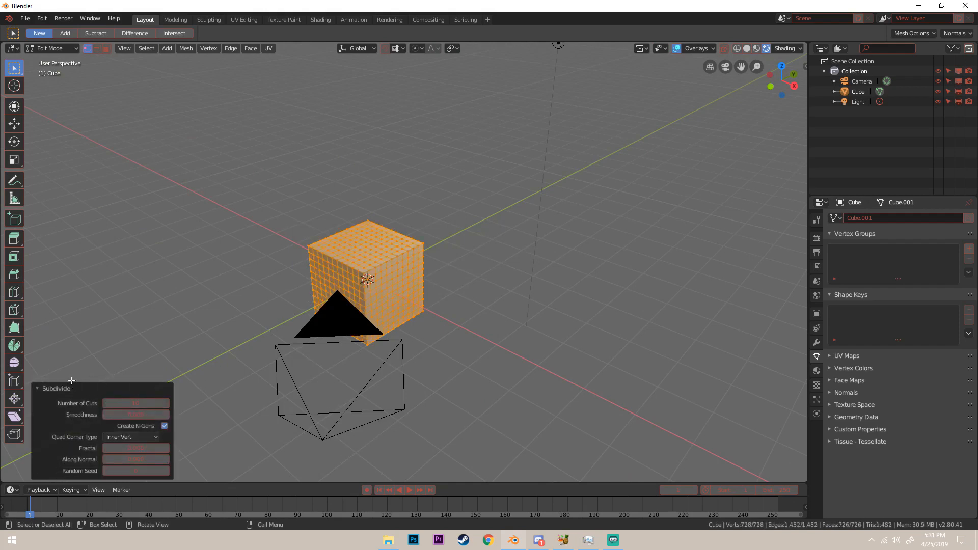
pyautogui.click(70, 391)
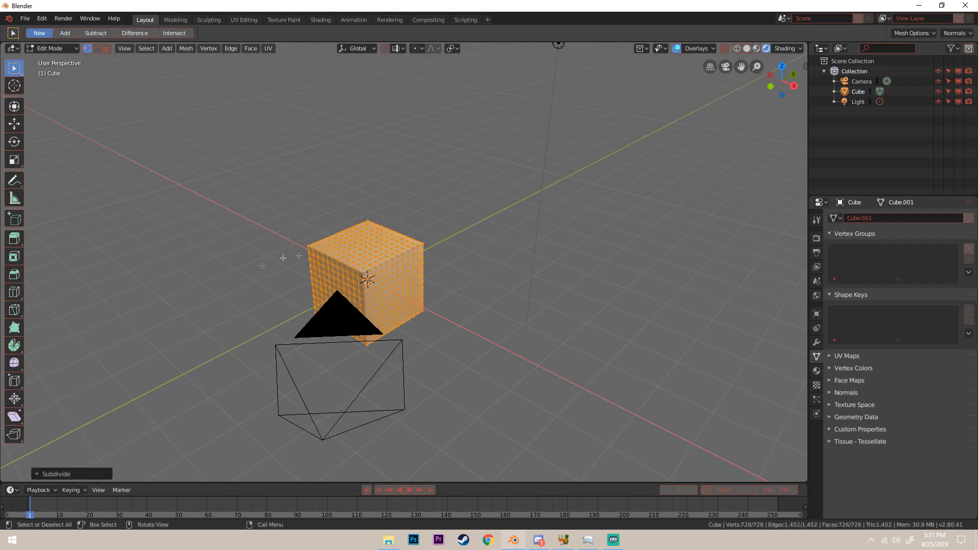
# Deselect the whole mesh and circle-select a patch of vertices around one upper corner of the cube
pyautogui.hotkey('alt', 'a')
pyautogui.moveTo(316, 254); pyautogui.dragTo(387, 265, button='middle')
pyautogui.scroll(5, 396, 281)
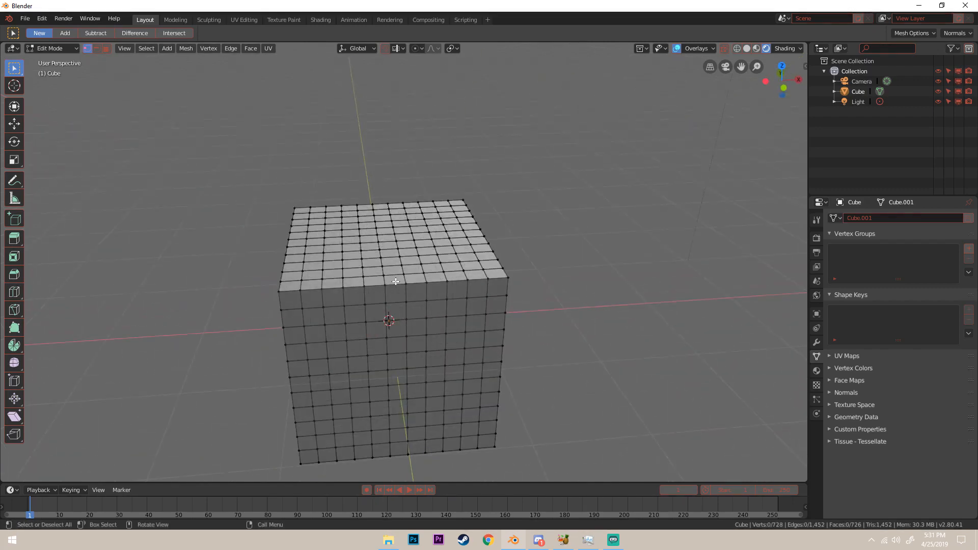
pyautogui.press('c')
pyautogui.moveTo(473, 252)
pyautogui.mouseDown()
pyautogui.moveTo(440, 308)
pyautogui.moveTo(484, 285)
pyautogui.moveTo(433, 310)
pyautogui.moveTo(494, 255)
pyautogui.moveTo(412, 298)
pyautogui.moveTo(458, 352)
pyautogui.moveTo(486, 310)
pyautogui.moveTo(441, 275)
pyautogui.moveTo(393, 286)
pyautogui.mouseUp()
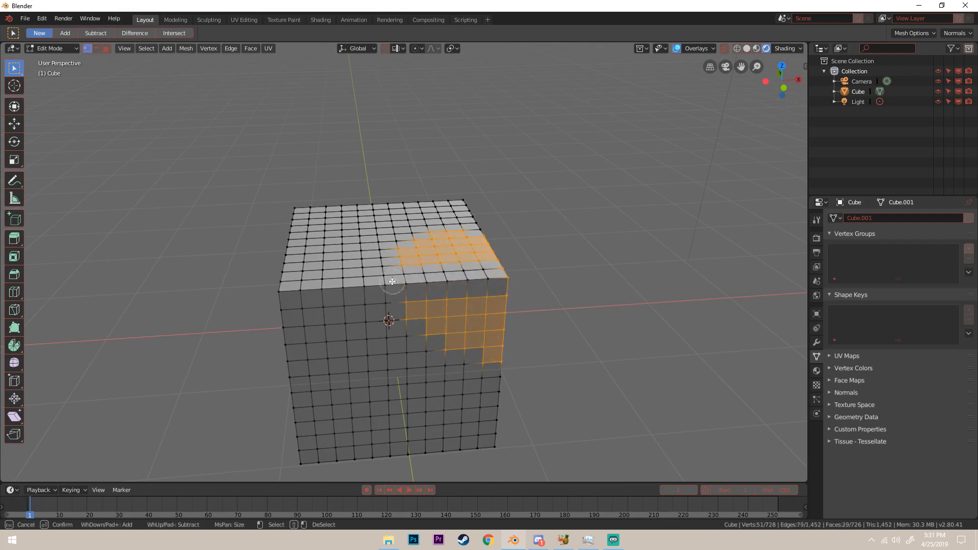
pyautogui.moveTo(491, 284)
pyautogui.mouseDown()
pyautogui.moveTo(445, 301)
pyautogui.moveTo(472, 269)
pyautogui.mouseUp()
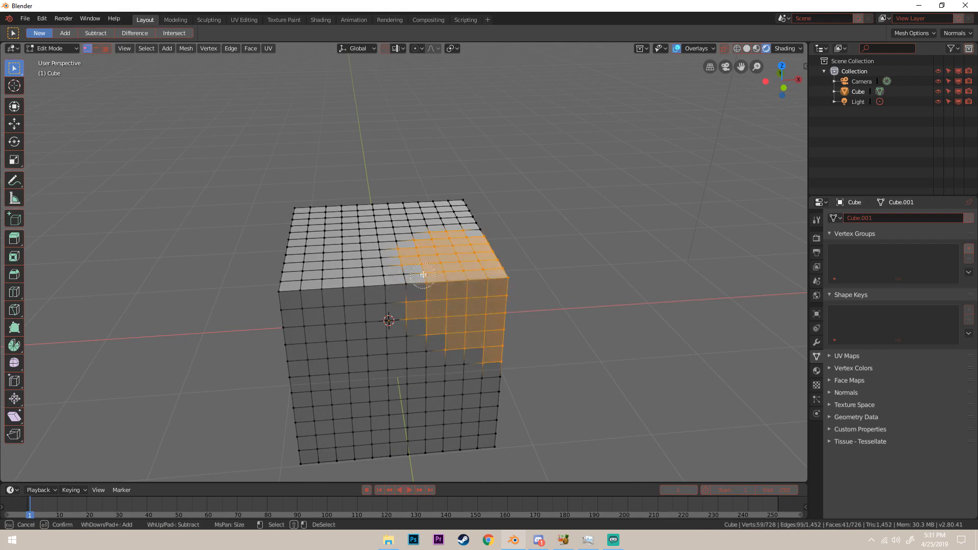
pyautogui.rightClick(644, 251)
# Add a vertex group and assign the selected corner vertices to it
pyautogui.click(968, 249)
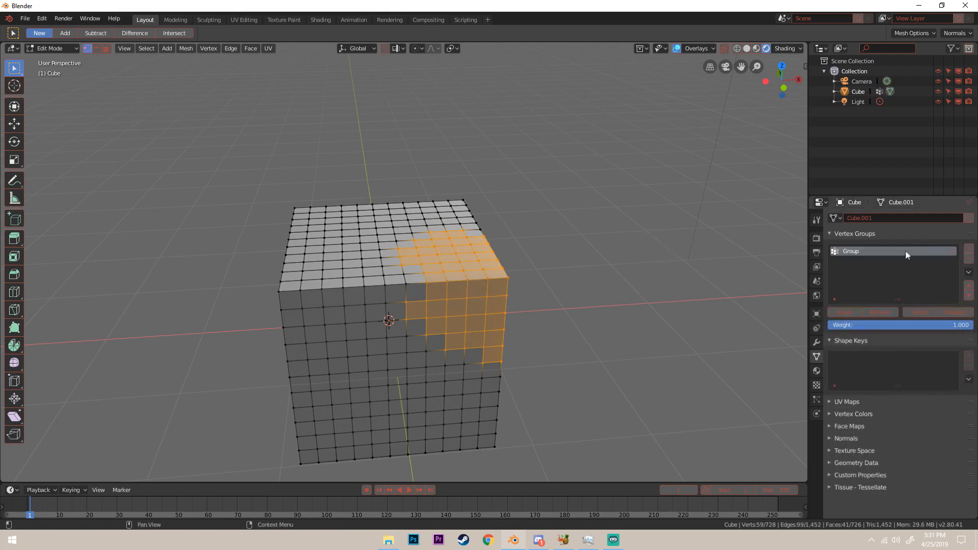
pyautogui.click(851, 312)
pyautogui.moveTo(650, 291); pyautogui.dragTo(417, 260, button='middle')
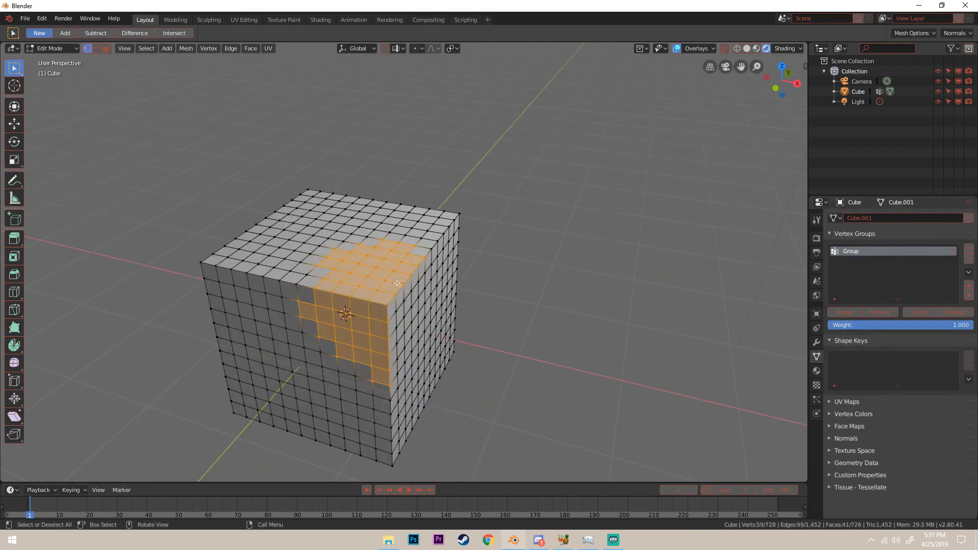
# Remove the vertex group and return the cube to Object Mode
pyautogui.click(972, 259)
pyautogui.press('Tab')
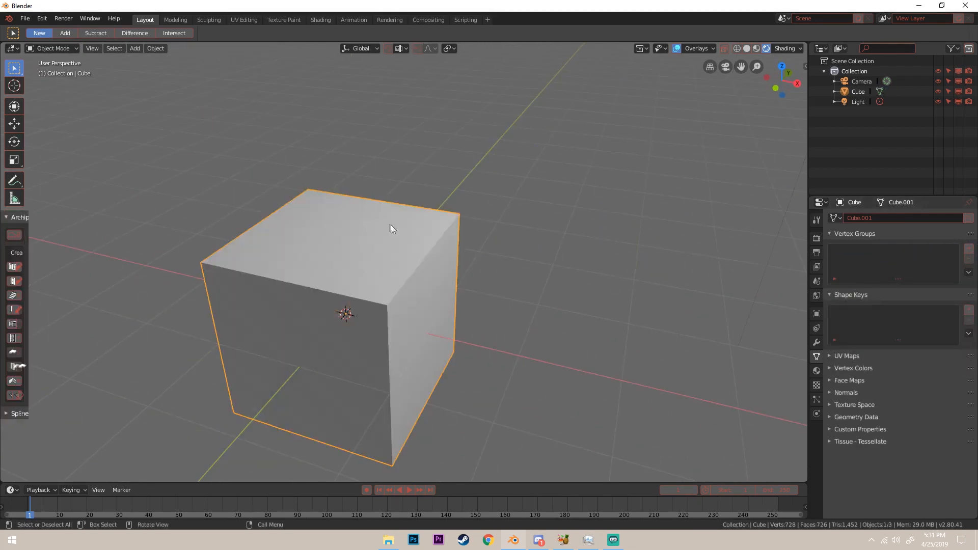
pyautogui.moveTo(391, 227); pyautogui.dragTo(489, 253, button='middle')
pyautogui.scroll(-4, 499, 253)
pyautogui.scroll(5, 360, 207)
pyautogui.moveTo(360, 207); pyautogui.dragTo(433, 218, button='middle')
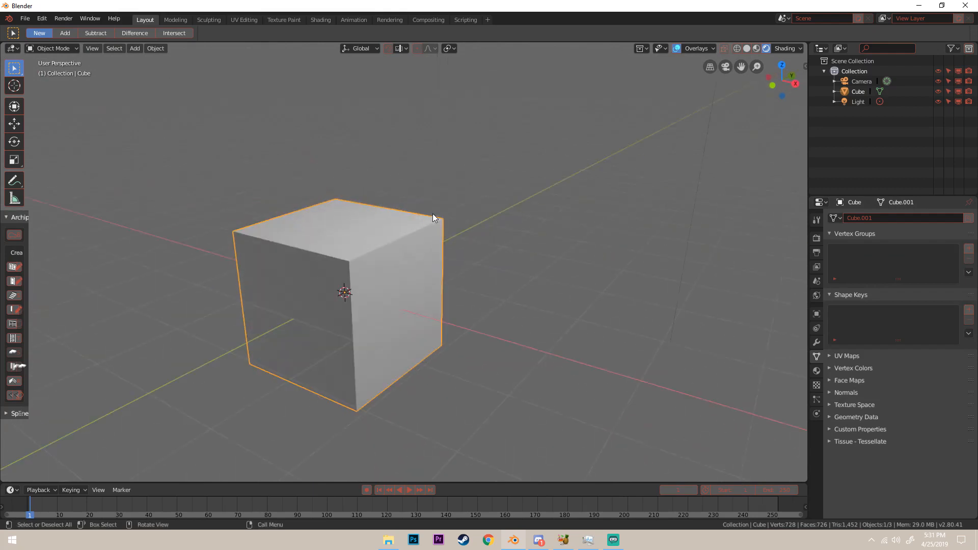
# Show the cube's material properties and create a new material for it
pyautogui.click(816, 370)
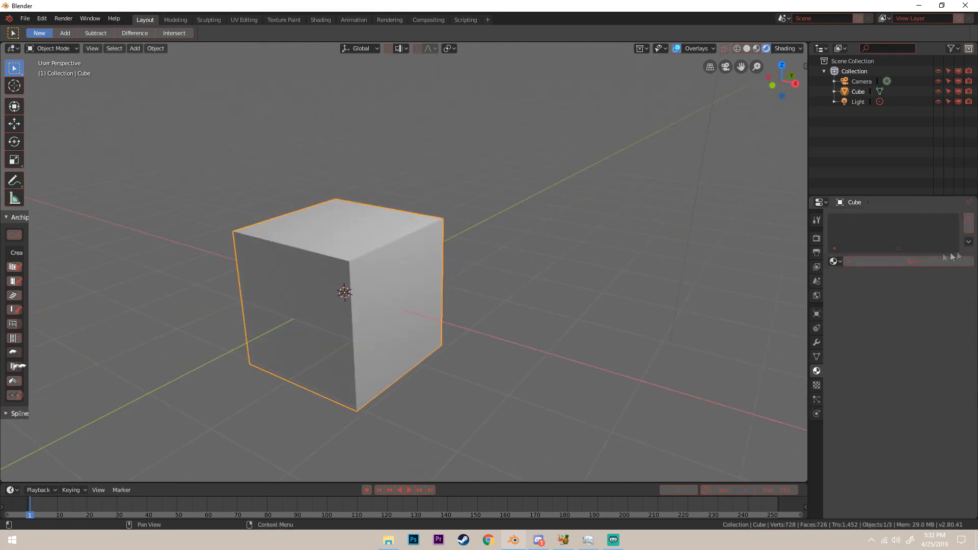
pyautogui.click(875, 263)
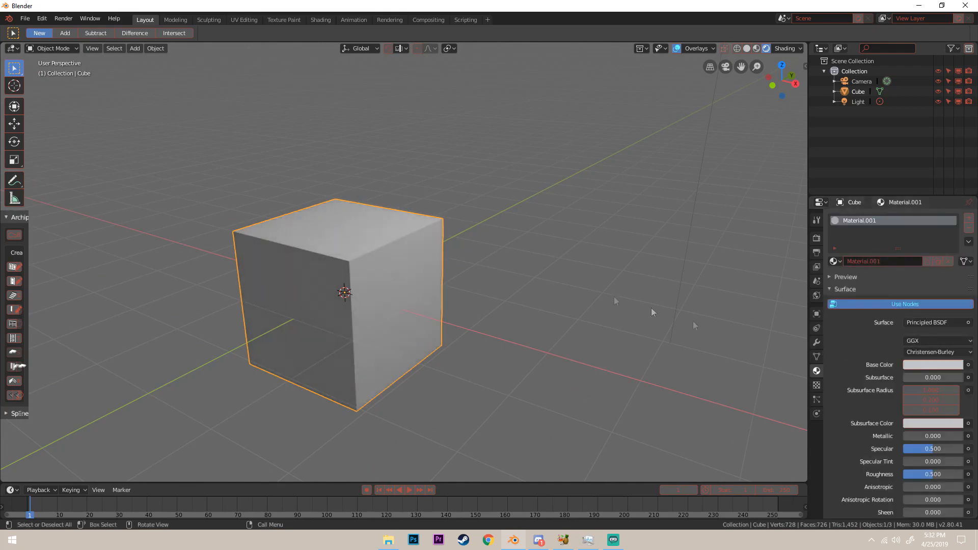
pyautogui.moveTo(615, 301); pyautogui.dragTo(418, 273, button='middle')
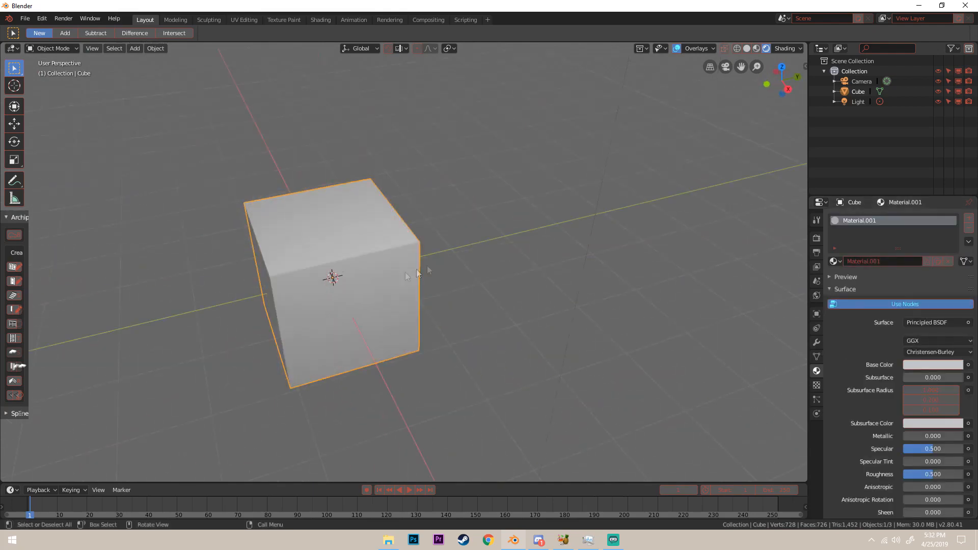
# Examine the material's Base Color and other Principled BSDF surface settings, and show the texture properties
pyautogui.click(931, 365)
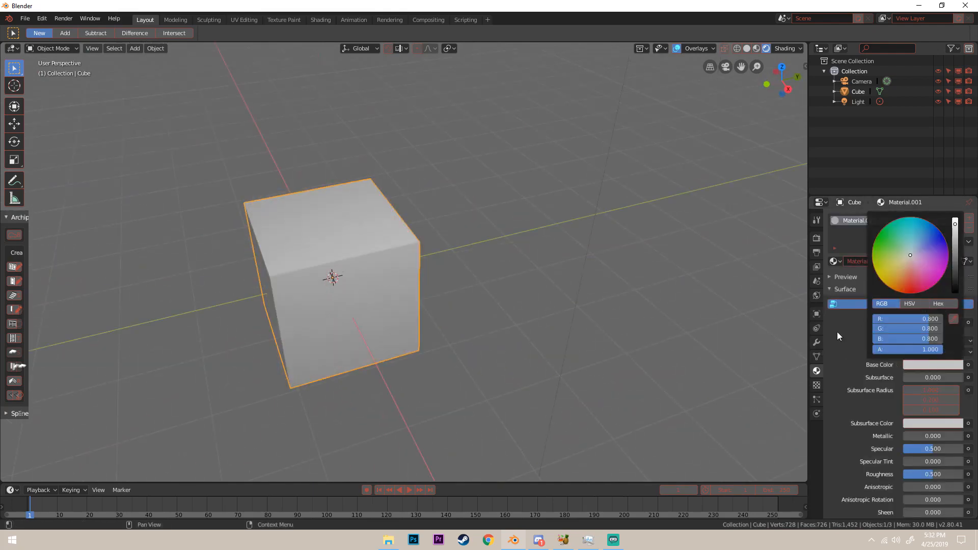
pyautogui.scroll(-4, 898, 377)
pyautogui.scroll(2, 898, 378)
pyautogui.scroll(-3, 905, 371)
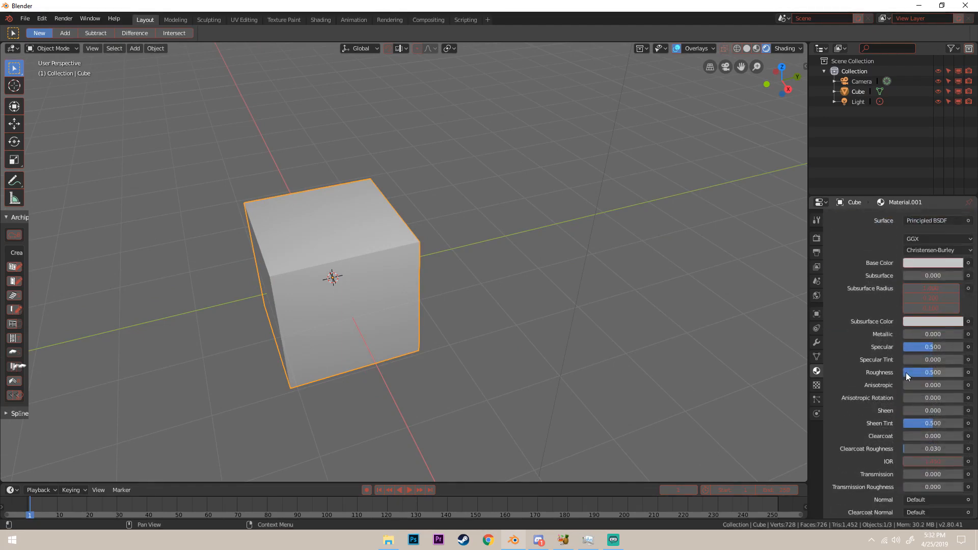
pyautogui.scroll(-3, 888, 411)
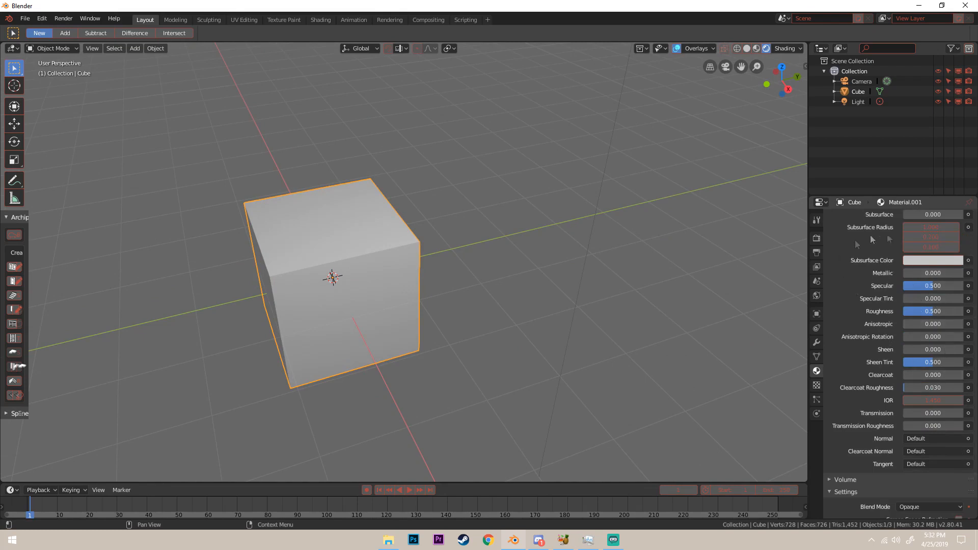
pyautogui.scroll(5, 871, 334)
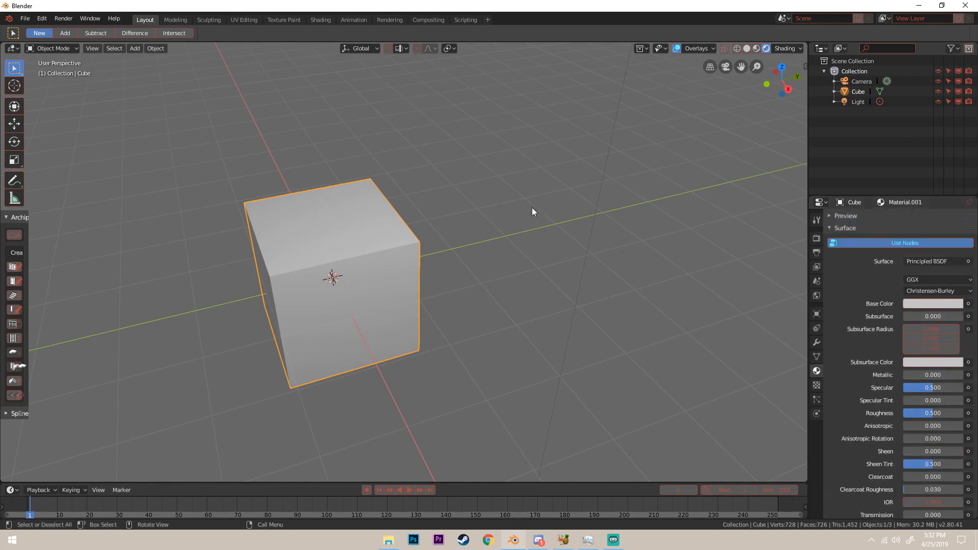
pyautogui.moveTo(532, 211); pyautogui.dragTo(636, 214, button='middle')
pyautogui.click(816, 386)
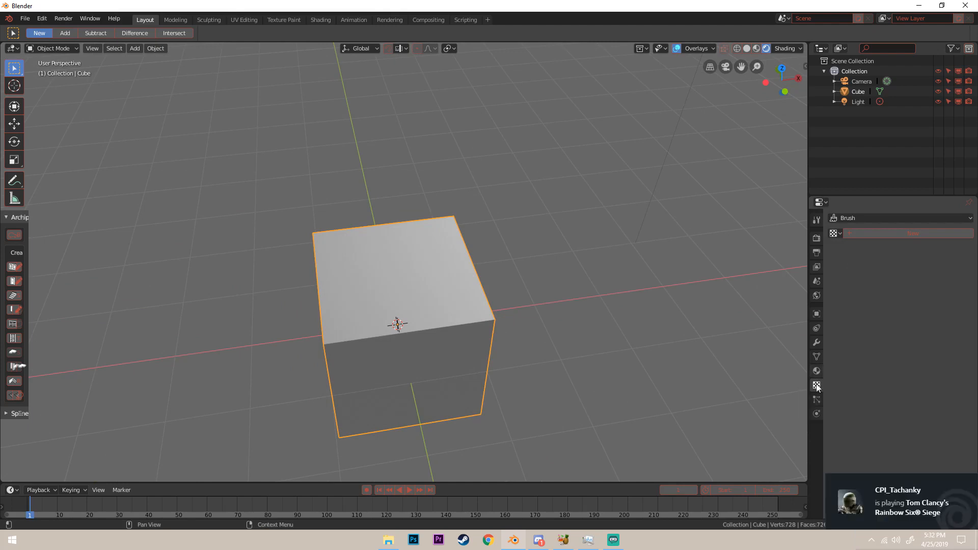
# Try adding a particle system to the cube in the particle properties, and remove it
pyautogui.click(819, 399)
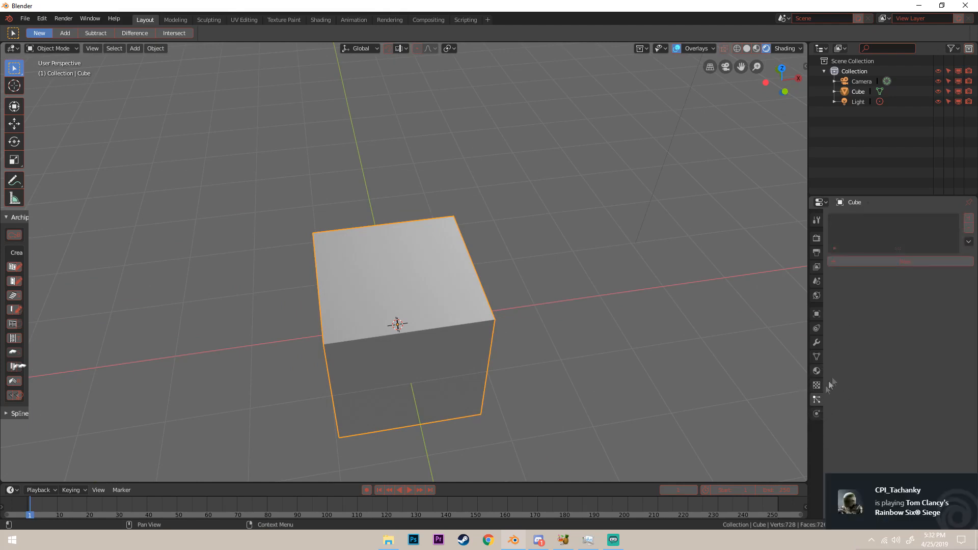
pyautogui.click(876, 261)
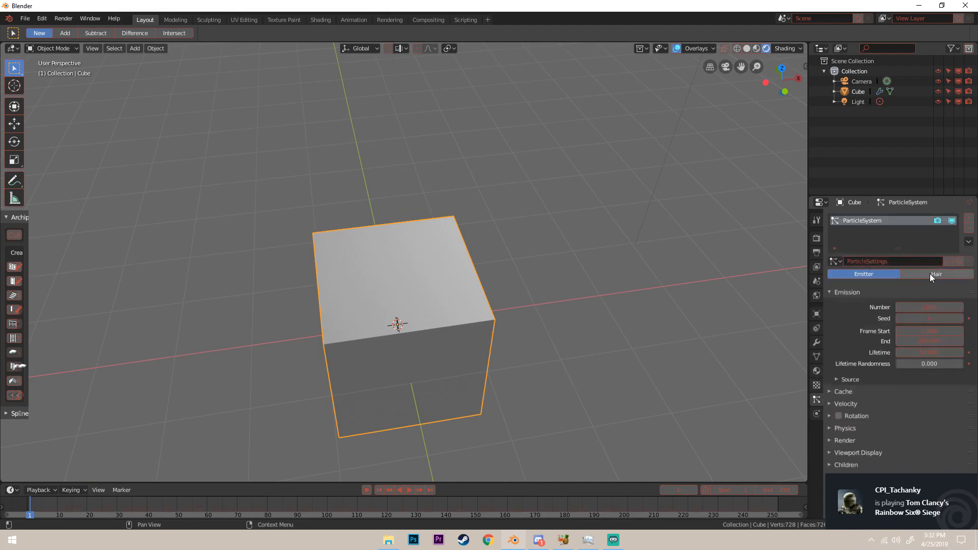
pyautogui.moveTo(794, 283); pyautogui.dragTo(540, 257, button='middle')
pyautogui.click(969, 227)
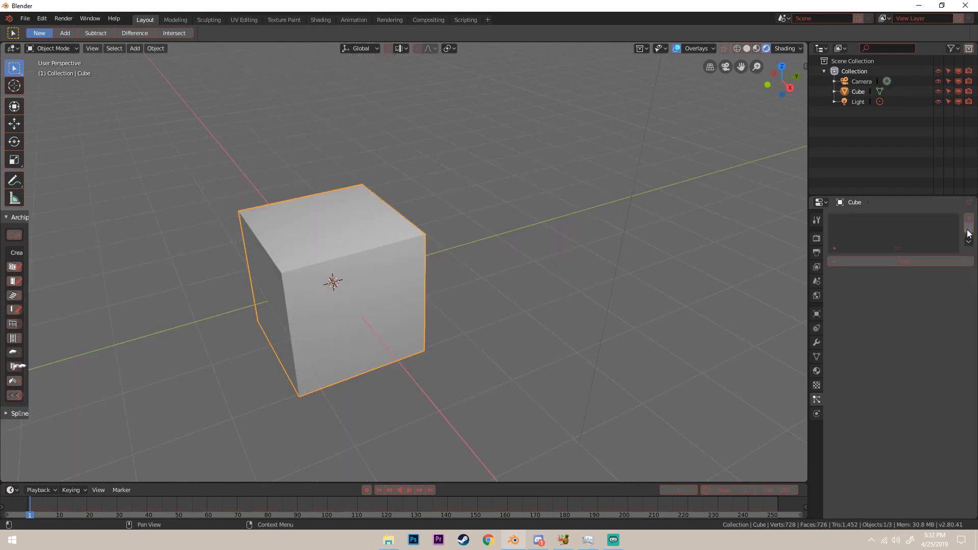
pyautogui.moveTo(529, 295); pyautogui.dragTo(663, 275, button='middle')
pyautogui.scroll(4, 628, 293)
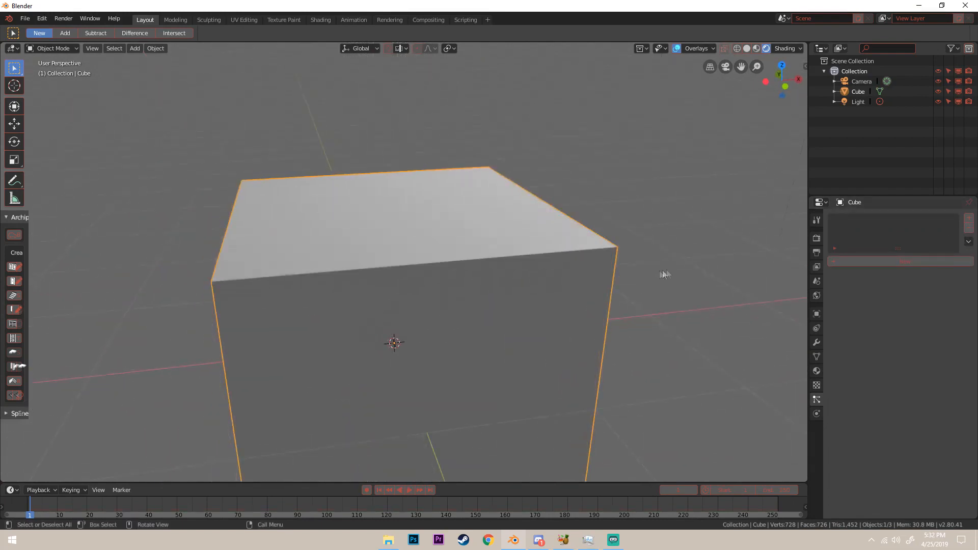
# Show the cube's physics properties with the options for enabling physics on it
pyautogui.scroll(-5, 663, 275)
pyautogui.click(816, 412)
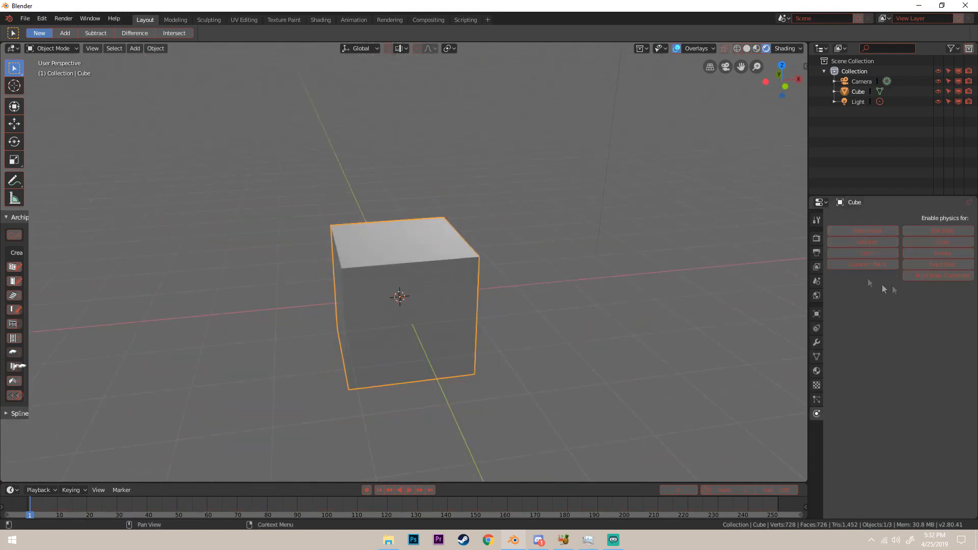
pyautogui.moveTo(719, 240); pyautogui.dragTo(697, 295, button='middle')
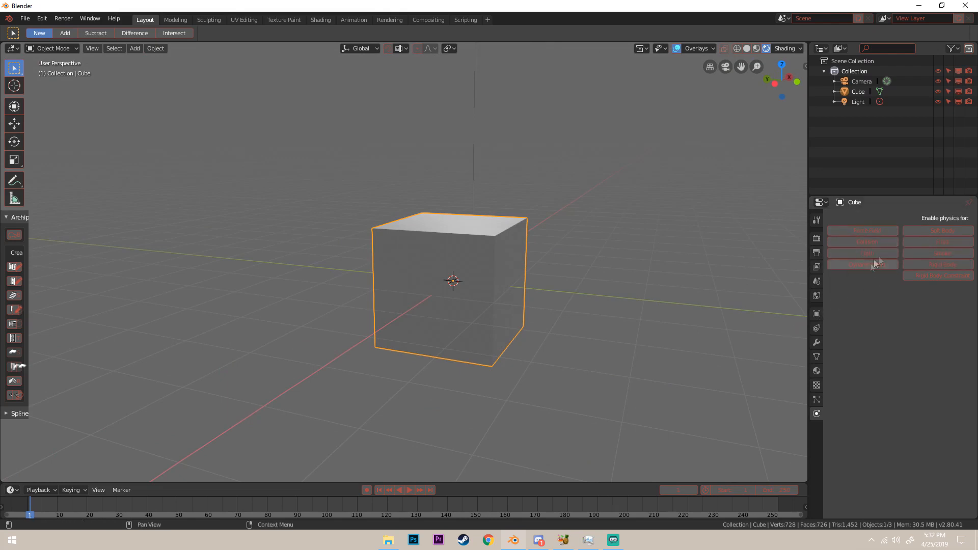
pyautogui.moveTo(695, 257); pyautogui.dragTo(756, 229, button='middle')
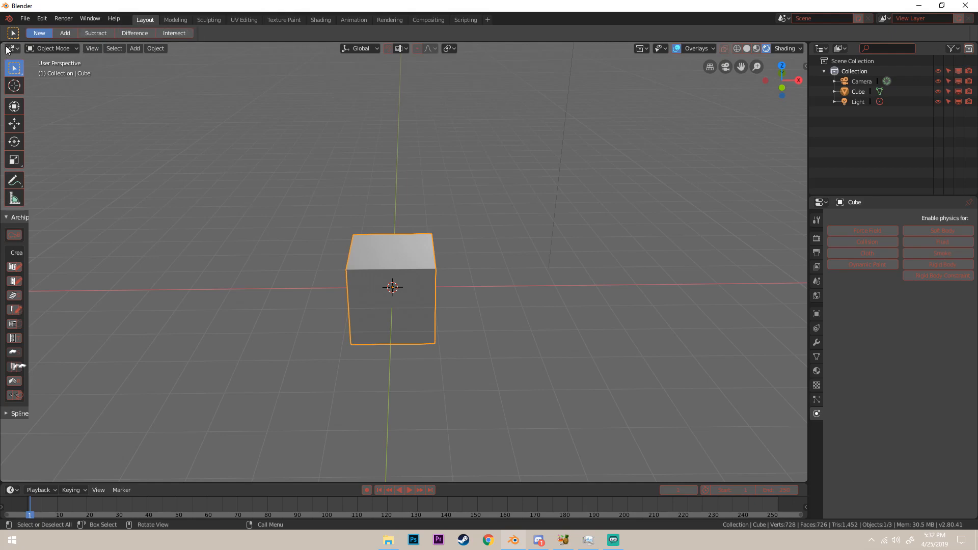
# Split a narrow second 3D viewport off the main viewport in the Layout workspace
pyautogui.moveTo(7, 49)
pyautogui.mouseDown()
pyautogui.moveTo(359, 50)
pyautogui.moveTo(18, 55)
pyautogui.mouseUp()
pyautogui.click(371, 48)
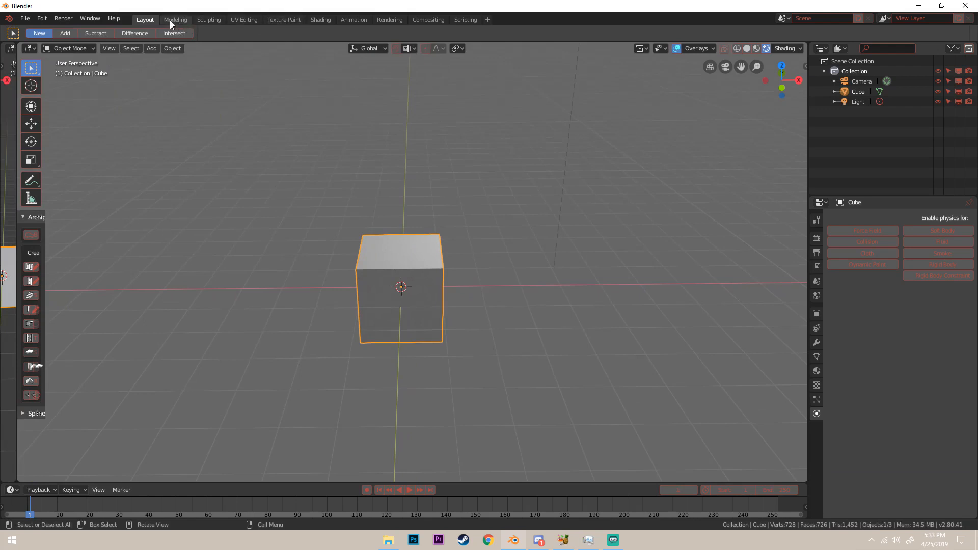
pyautogui.moveTo(410, 131); pyautogui.dragTo(517, 164, button='middle')
pyautogui.scroll(-4, 413, 153)
pyautogui.scroll(4, 505, 173)
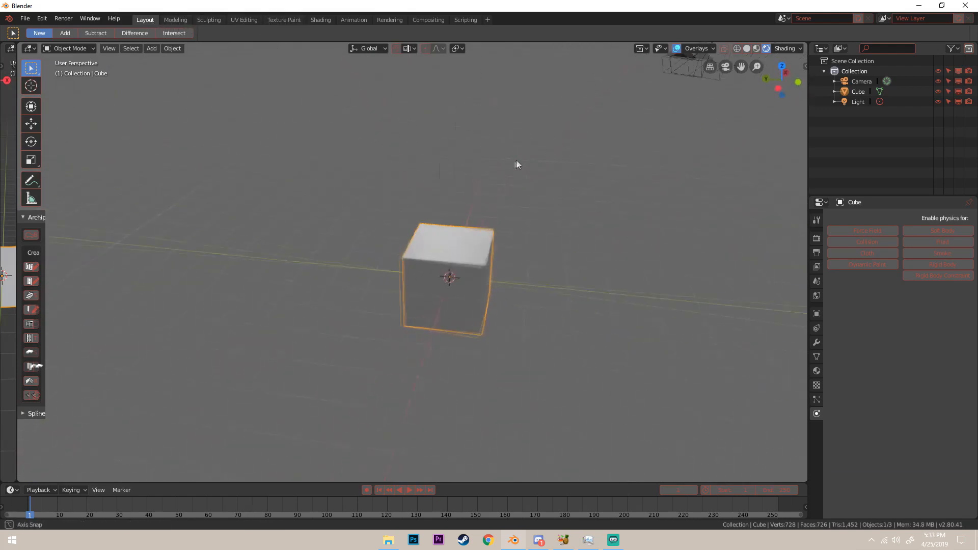
pyautogui.scroll(-3, 490, 148)
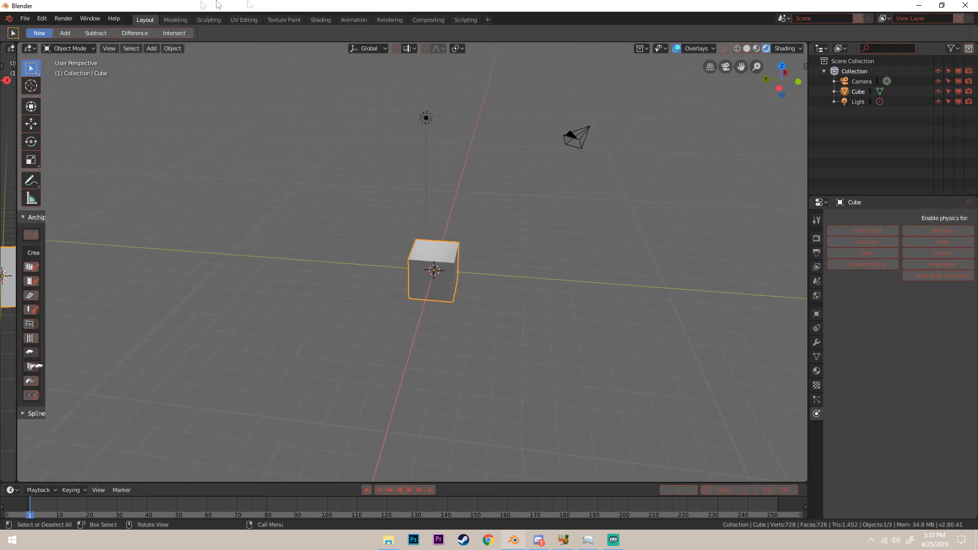
pyautogui.moveTo(472, 109); pyautogui.dragTo(456, 120, button='middle')
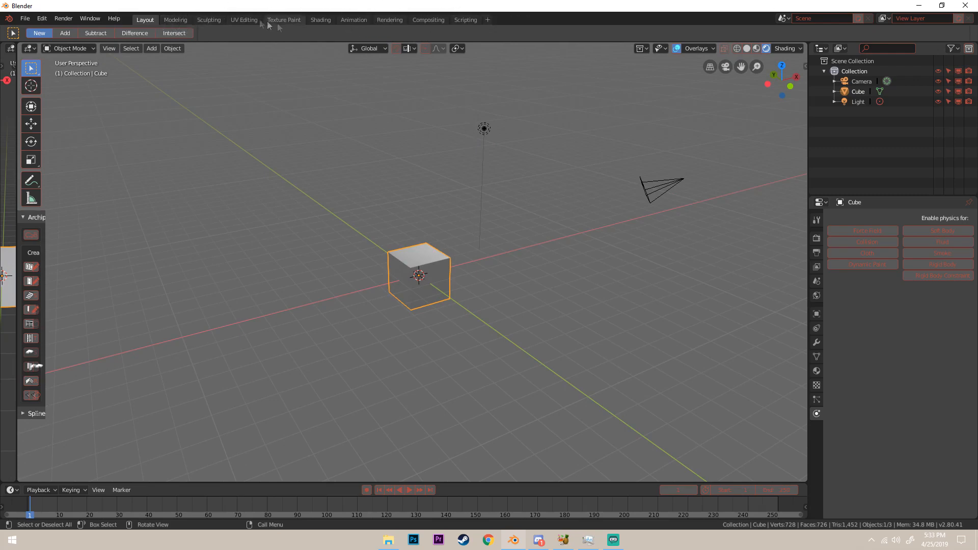
# Switch to the Modeling workspace and bring the subdivided cube into close view in Edit Mode
pyautogui.click(175, 19)
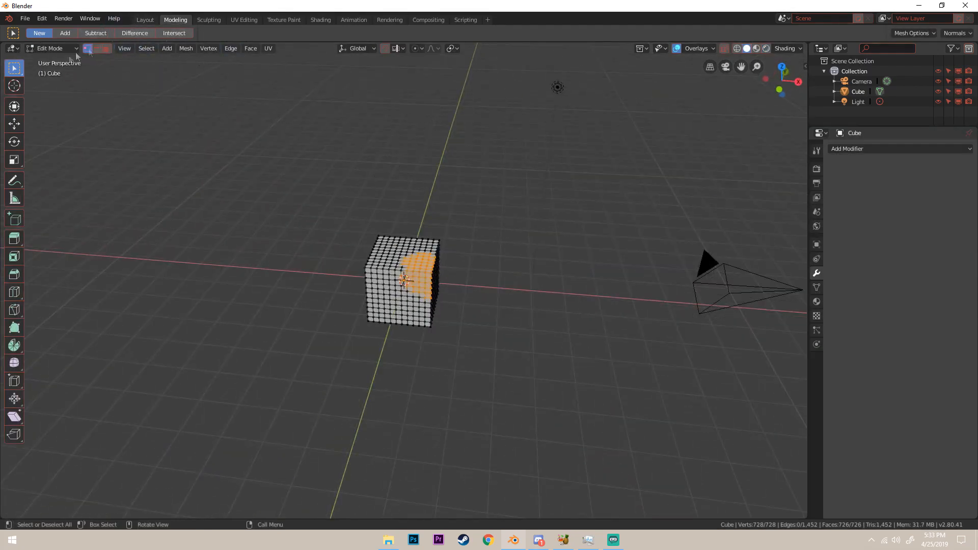
pyautogui.moveTo(352, 149); pyautogui.dragTo(298, 125, button='middle')
pyautogui.scroll(5, 378, 175)
pyautogui.moveTo(377, 175); pyautogui.dragTo(313, 176, button='middle')
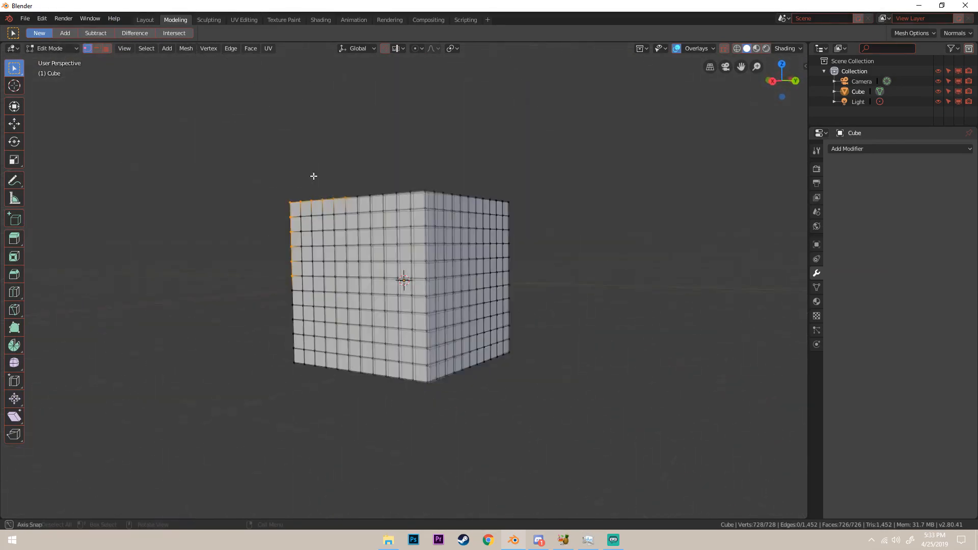
# Try moving a single vertex of the cube freely twice, undoing each move
pyautogui.click(420, 221)
pyautogui.moveTo(438, 218); pyautogui.dragTo(455, 261, button='middle')
pyautogui.press('g')
pyautogui.click(474, 254)
pyautogui.hotkey('ctrl', 'z')
pyautogui.press('g')
pyautogui.click(311, 218)
pyautogui.hotkey('ctrl', 'z')
# Move the whole cube freely in Object Mode, and return it to Edit Mode
pyautogui.press('Tab')
pyautogui.press('g')
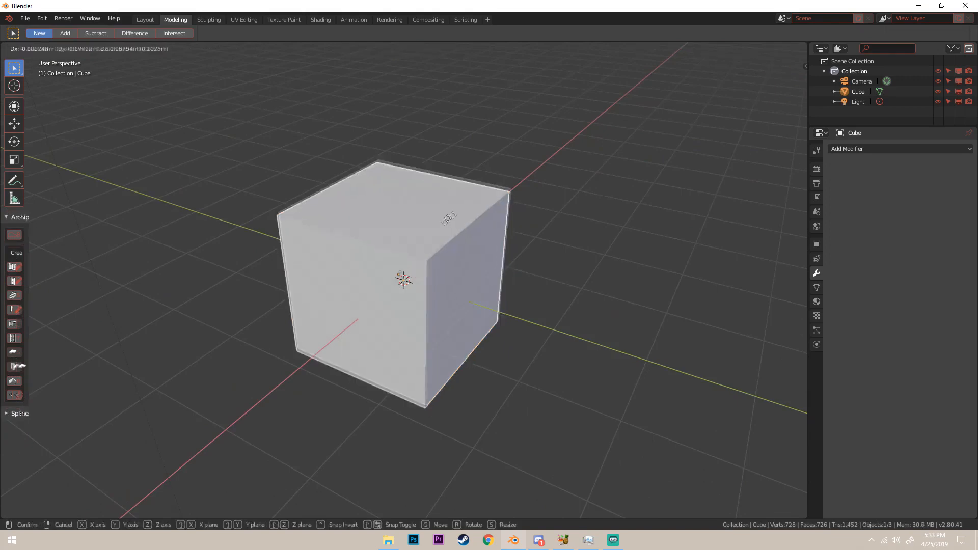
pyautogui.click(495, 191)
pyautogui.press('Tab')
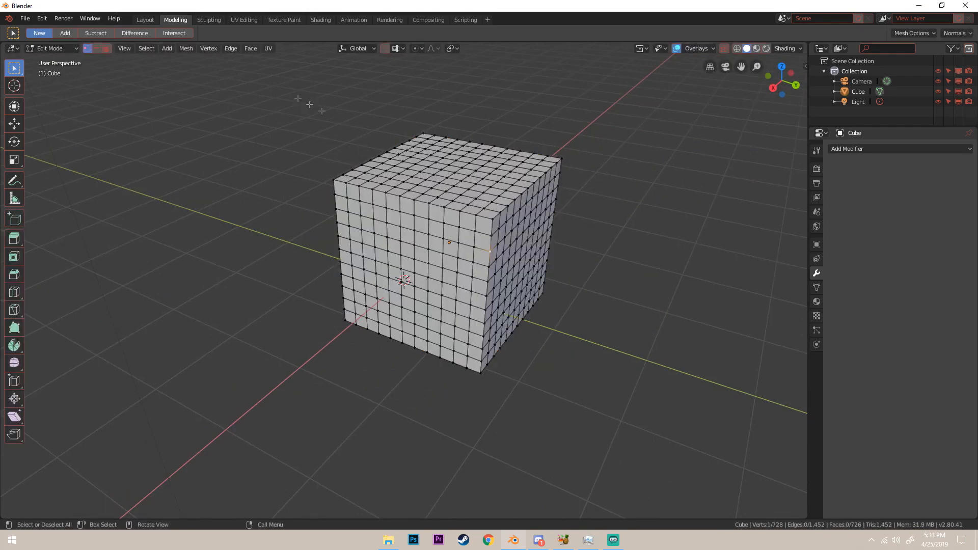
# Switch to the Sculpting workspace and look over the Draw brush settings and the cube in Sculpt Mode
pyautogui.click(218, 23)
pyautogui.moveTo(443, 124)
pyautogui.mouseDown(button='middle')
pyautogui.moveTo(377, 139)
pyautogui.moveTo(371, 151)
pyautogui.moveTo(504, 163)
pyautogui.moveTo(425, 166)
pyautogui.moveTo(466, 153)
pyautogui.moveTo(438, 140)
pyautogui.moveTo(456, 132)
pyautogui.mouseUp(button='middle')
pyautogui.scroll(-6, 377, 140)
pyautogui.scroll(3, 448, 136)
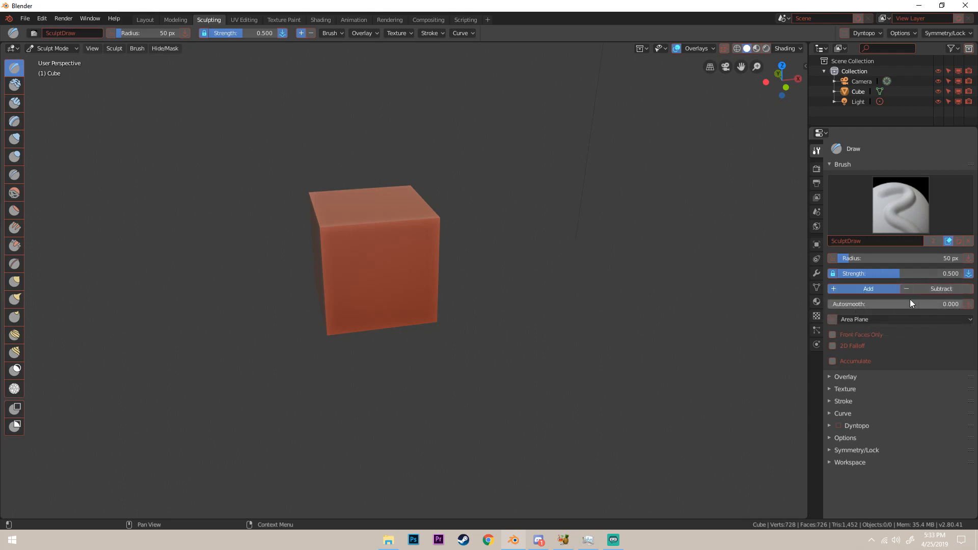
pyautogui.moveTo(428, 177)
pyautogui.mouseDown(button='middle')
pyautogui.moveTo(381, 181)
pyautogui.moveTo(430, 229)
pyautogui.mouseUp(button='middle')
pyautogui.moveTo(617, 196); pyautogui.dragTo(649, 209, button='middle')
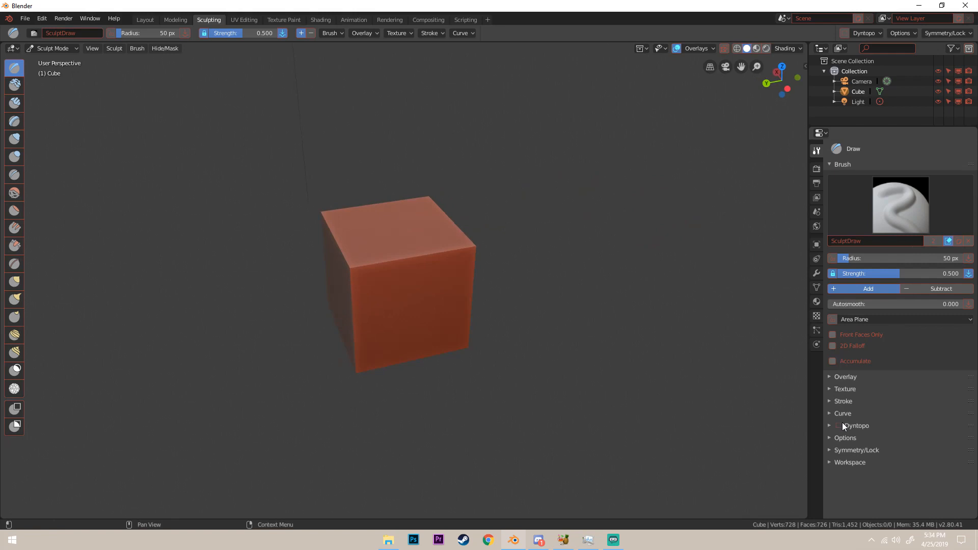
# Try a Draw brush stroke on the cube and undo it
pyautogui.moveTo(448, 306)
pyautogui.mouseDown()
pyautogui.moveTo(427, 285)
pyautogui.moveTo(355, 273)
pyautogui.moveTo(411, 258)
pyautogui.mouseUp()
pyautogui.moveTo(411, 259); pyautogui.dragTo(528, 282, button='middle')
pyautogui.hotkey('ctrl', 'z')
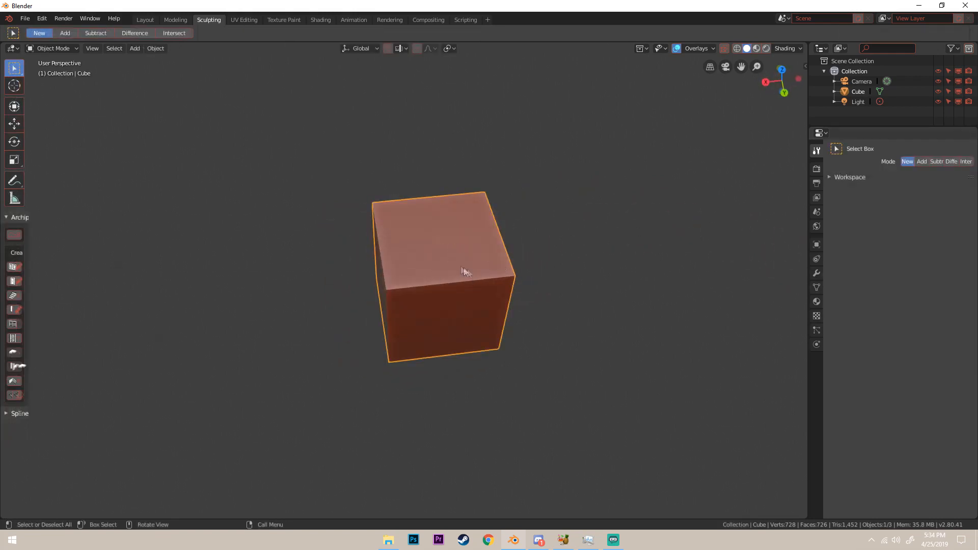
# Show the available object modes, put the cube in Weight Paint, and switch it to Sculpt Mode
pyautogui.click(60, 47)
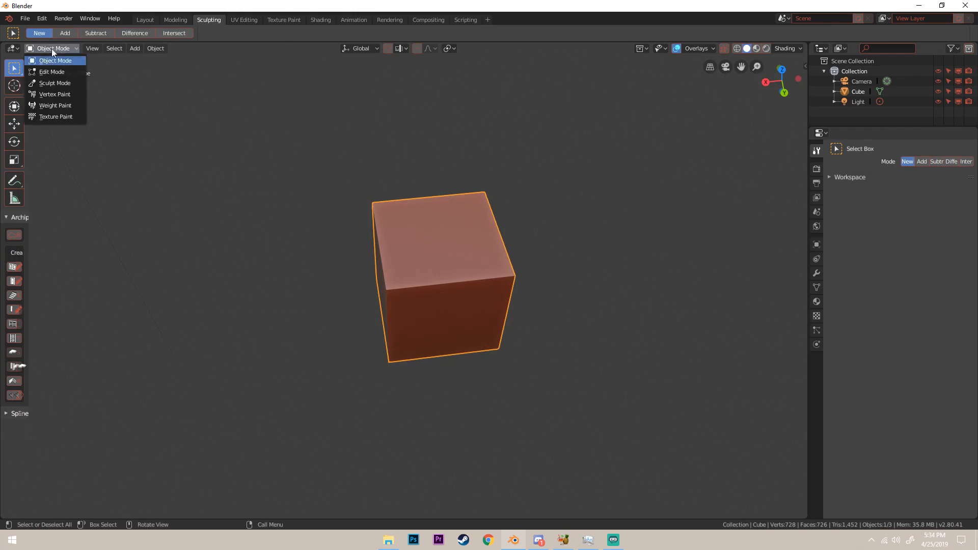
pyautogui.click(64, 48)
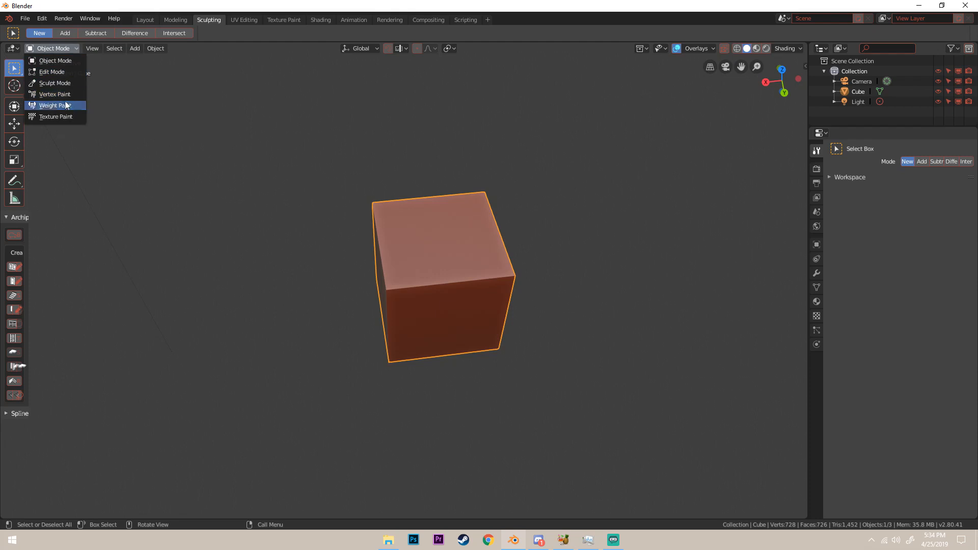
pyautogui.click(66, 104)
pyautogui.click(70, 50)
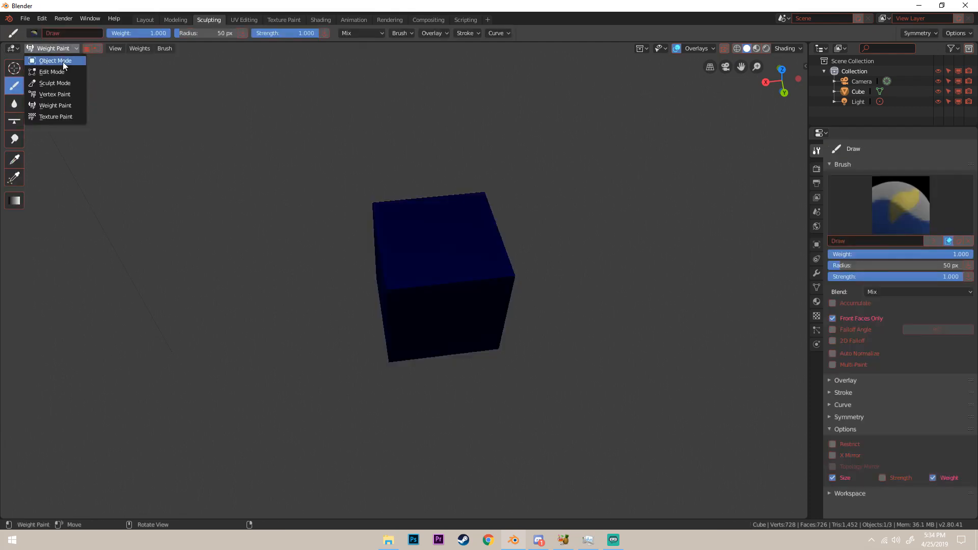
pyautogui.click(58, 83)
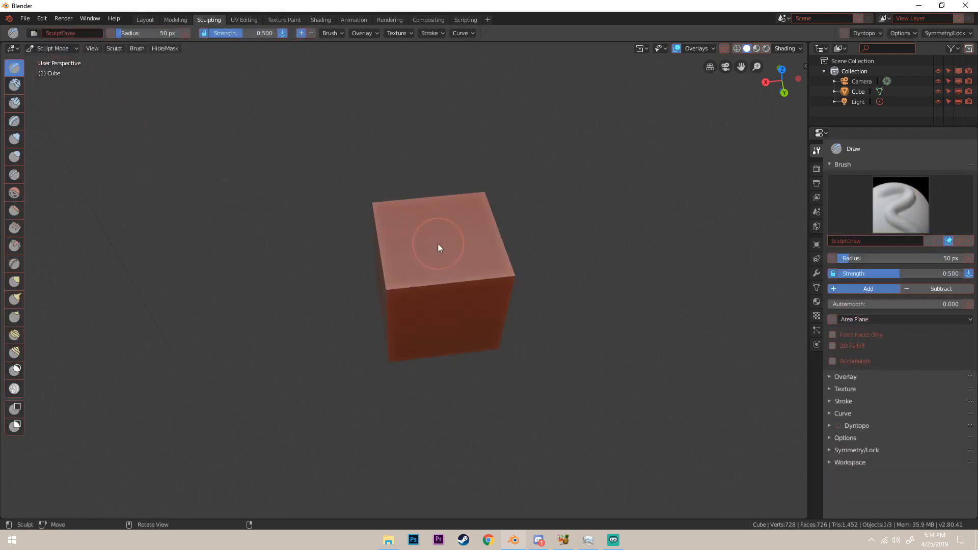
# Try sculpting bumps on the cube's top and side faces with the Draw brush, and undo the strokes
pyautogui.moveTo(438, 246)
pyautogui.mouseDown()
pyautogui.moveTo(439, 255)
pyautogui.moveTo(430, 217)
pyautogui.moveTo(396, 255)
pyautogui.moveTo(413, 285)
pyautogui.mouseUp()
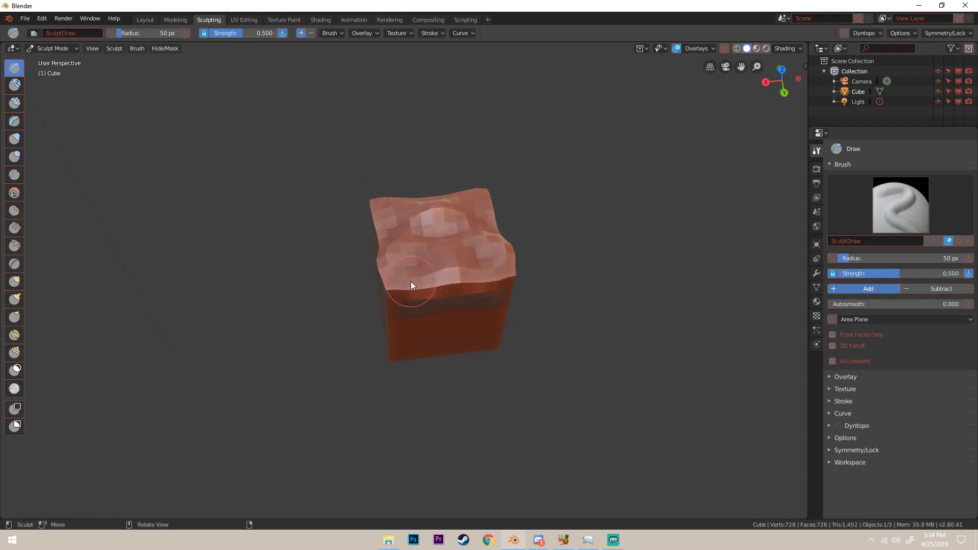
pyautogui.moveTo(420, 278); pyautogui.dragTo(585, 232, button='middle')
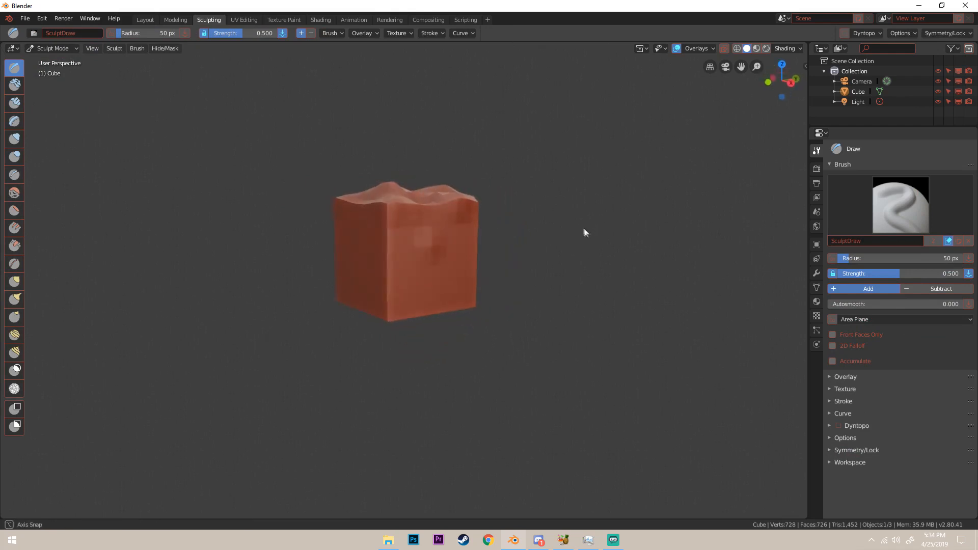
pyautogui.scroll(4, 509, 219)
pyautogui.moveTo(507, 215); pyautogui.dragTo(380, 271, button='middle')
pyautogui.moveTo(380, 270)
pyautogui.mouseDown()
pyautogui.moveTo(542, 257)
pyautogui.moveTo(539, 236)
pyautogui.mouseUp()
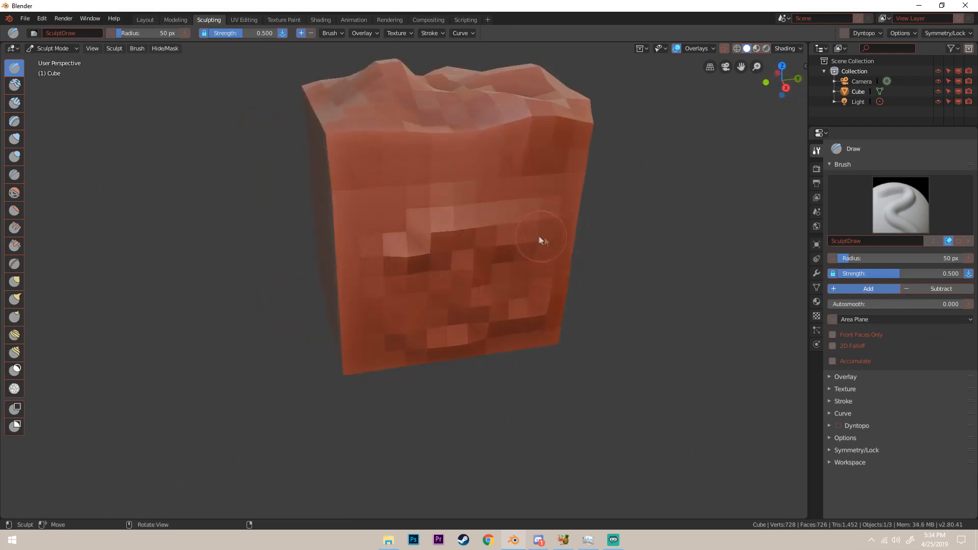
pyautogui.moveTo(539, 236)
pyautogui.mouseDown(button='middle')
pyautogui.moveTo(409, 234)
pyautogui.moveTo(302, 189)
pyautogui.moveTo(372, 232)
pyautogui.mouseUp(button='middle')
pyautogui.scroll(-4, 374, 229)
pyautogui.hotkey('ctrl', 'z')
pyautogui.hotkey('ctrl', 'z')
pyautogui.hotkey('ctrl', 'z')
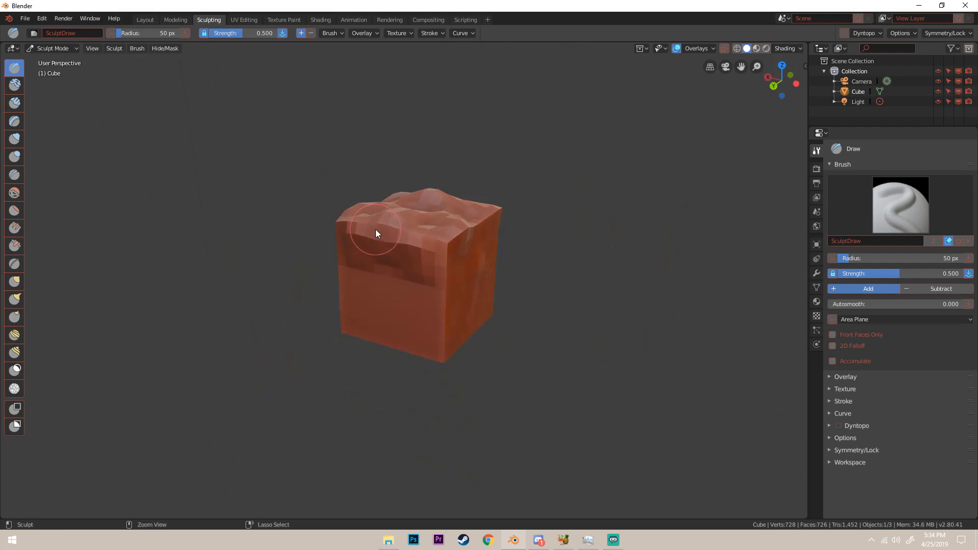
# Show the sculpt Symmetry/Lock settings, and try a short Draw brush stroke on the cube before undoing it
pyautogui.click(939, 32)
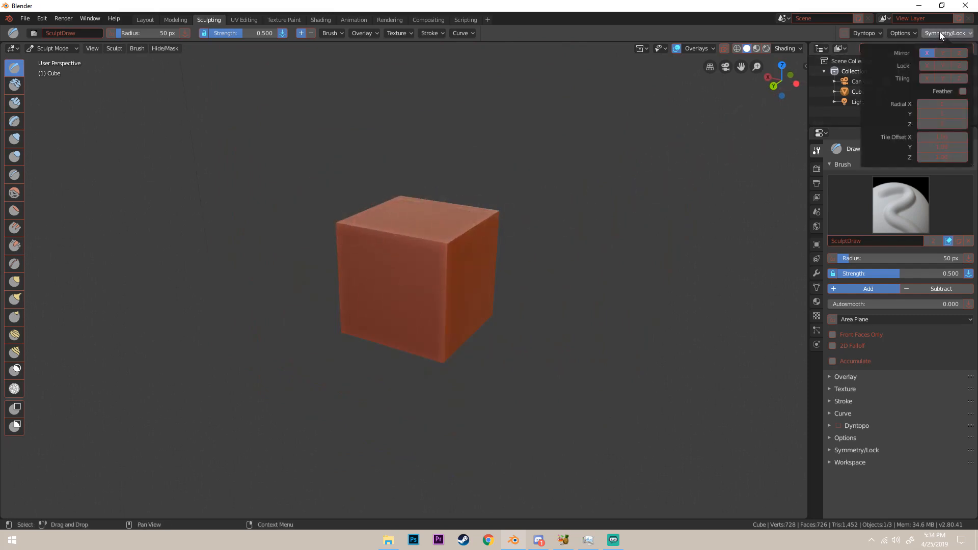
pyautogui.moveTo(431, 242)
pyautogui.mouseDown()
pyautogui.moveTo(448, 226)
pyautogui.moveTo(386, 305)
pyautogui.moveTo(435, 248)
pyautogui.mouseUp()
pyautogui.hotkey('ctrl', 'z')
pyautogui.moveTo(435, 247)
pyautogui.mouseDown(button='middle')
pyautogui.moveTo(768, 301)
pyautogui.moveTo(676, 271)
pyautogui.moveTo(863, 406)
pyautogui.mouseUp(button='middle')
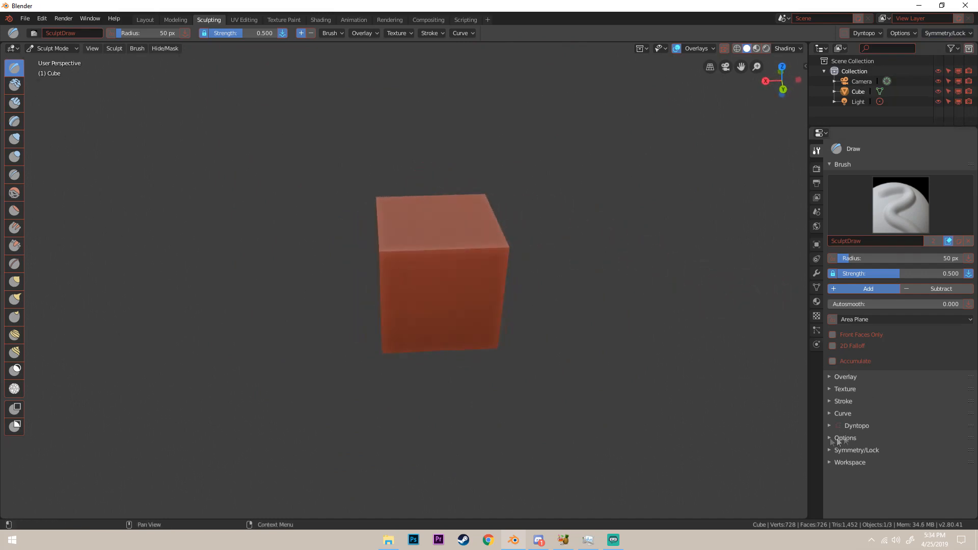
# Enable Dyntopo despite the vertex data warning, and sculpt coarse and fine detail on the cube with the Draw brush
pyautogui.click(838, 426)
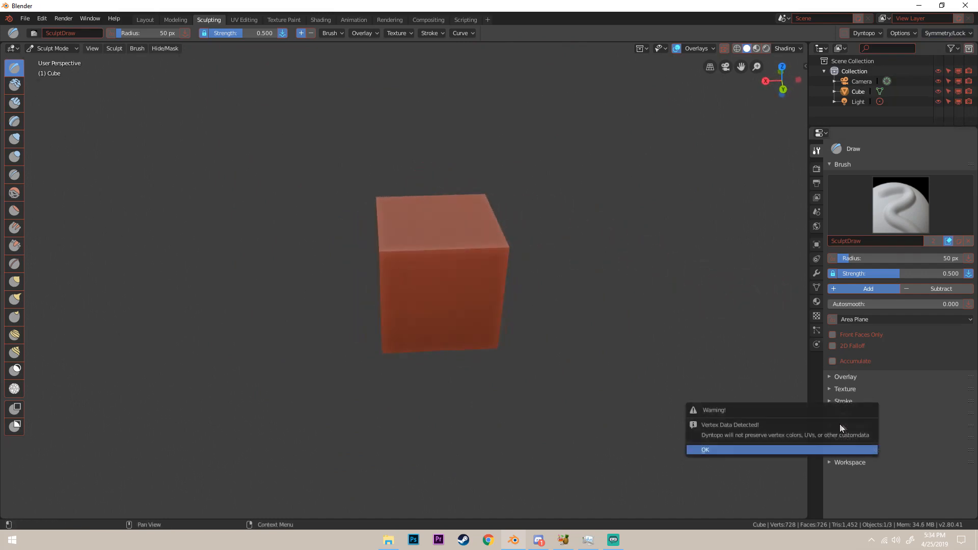
pyautogui.click(761, 449)
pyautogui.moveTo(489, 272)
pyautogui.mouseDown()
pyautogui.moveTo(393, 268)
pyautogui.moveTo(419, 319)
pyautogui.moveTo(484, 246)
pyautogui.moveTo(488, 295)
pyautogui.moveTo(456, 280)
pyautogui.mouseUp()
pyautogui.moveTo(484, 233)
pyautogui.mouseDown(button='middle')
pyautogui.moveTo(385, 190)
pyautogui.moveTo(479, 280)
pyautogui.mouseUp(button='middle')
pyautogui.scroll(4, 385, 191)
pyautogui.moveTo(484, 288)
pyautogui.mouseDown()
pyautogui.moveTo(471, 334)
pyautogui.moveTo(411, 283)
pyautogui.moveTo(485, 313)
pyautogui.moveTo(518, 359)
pyautogui.moveTo(507, 358)
pyautogui.moveTo(518, 345)
pyautogui.mouseUp()
pyautogui.scroll(3, 485, 313)
pyautogui.scroll(5, 455, 383)
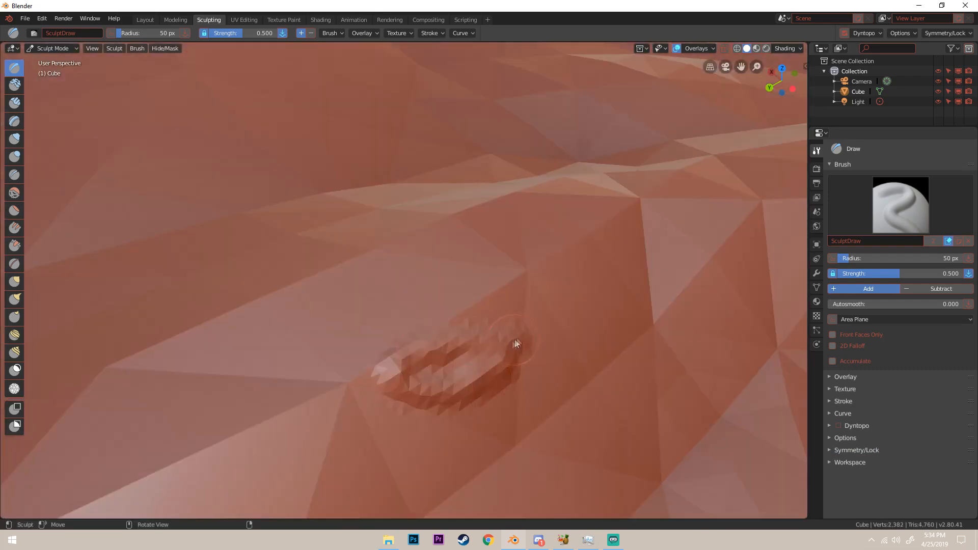
# Undo the dynamic topology strokes and the enabling of Dyntopo to restore the plain cube
pyautogui.scroll(-8, 524, 344)
pyautogui.hotkey('ctrl', 'z')
pyautogui.hotkey('ctrl', 'z')
pyautogui.hotkey('ctrl', 'z')
pyautogui.hotkey('ctrl', 'z')
pyautogui.hotkey('ctrl', 'z')
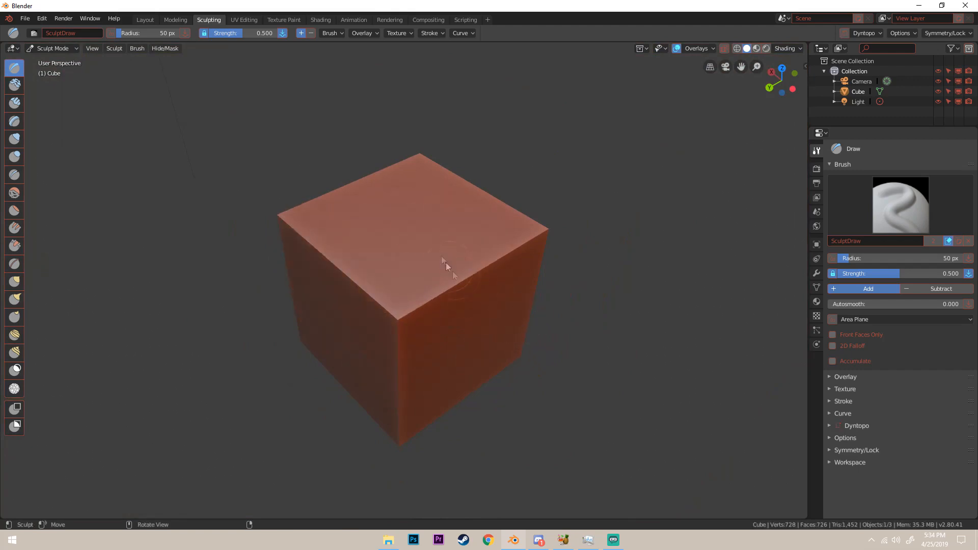
# Switch to the UV Editing workspace and view the cube in Edit Mode beside the UV editor
pyautogui.click(247, 18)
pyautogui.scroll(5, 655, 252)
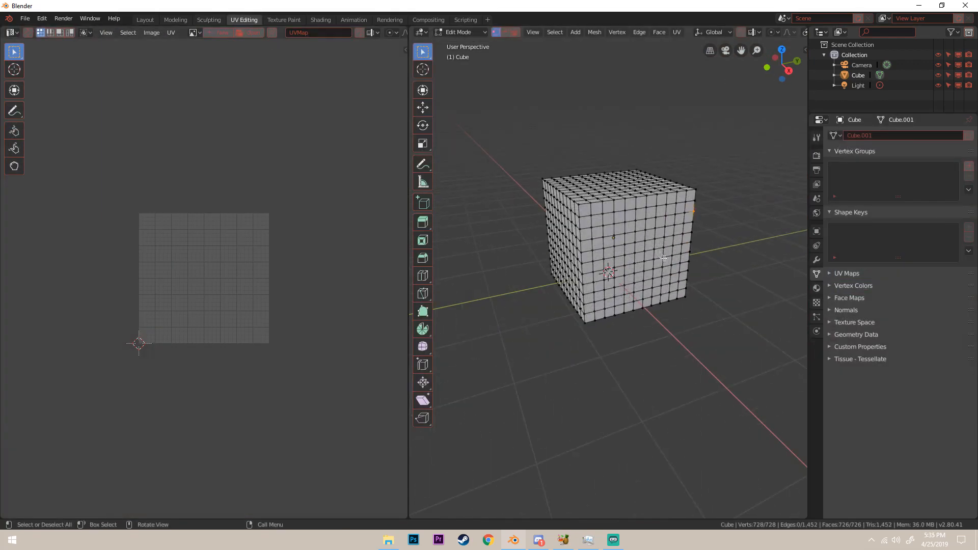
pyautogui.moveTo(666, 251); pyautogui.dragTo(541, 255, button='middle')
pyautogui.scroll(-5, 618, 264)
pyautogui.moveTo(684, 298)
pyautogui.mouseDown(button='middle')
pyautogui.moveTo(626, 301)
pyautogui.moveTo(683, 306)
pyautogui.mouseUp(button='middle')
pyautogui.scroll(6, 627, 301)
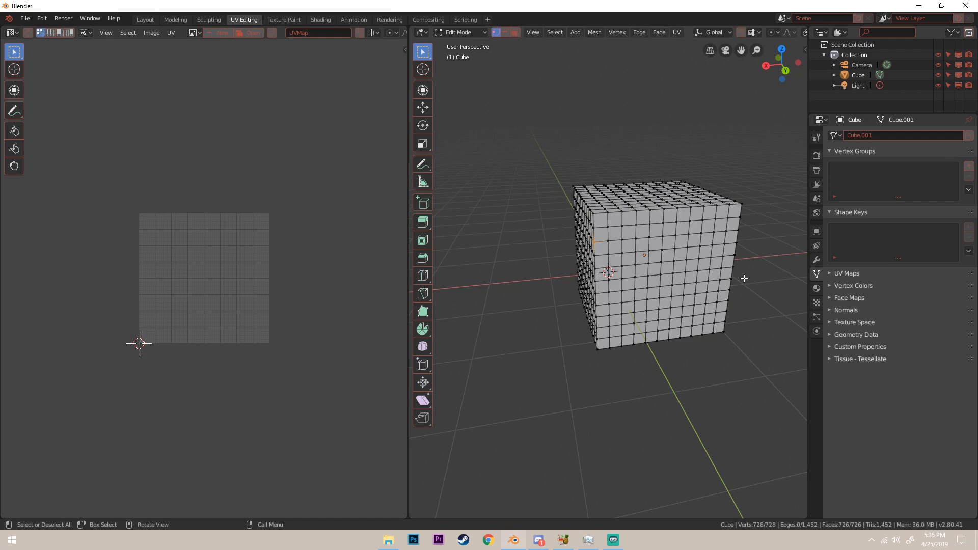
# Select all of the cube's geometry and unwrap it with the Unwrap operation
pyautogui.moveTo(682, 229); pyautogui.dragTo(465, 99, button='middle')
pyautogui.scroll(-3, 651, 268)
pyautogui.scroll(-3, 651, 268)
pyautogui.press('a')
pyautogui.scroll(3, 618, 252)
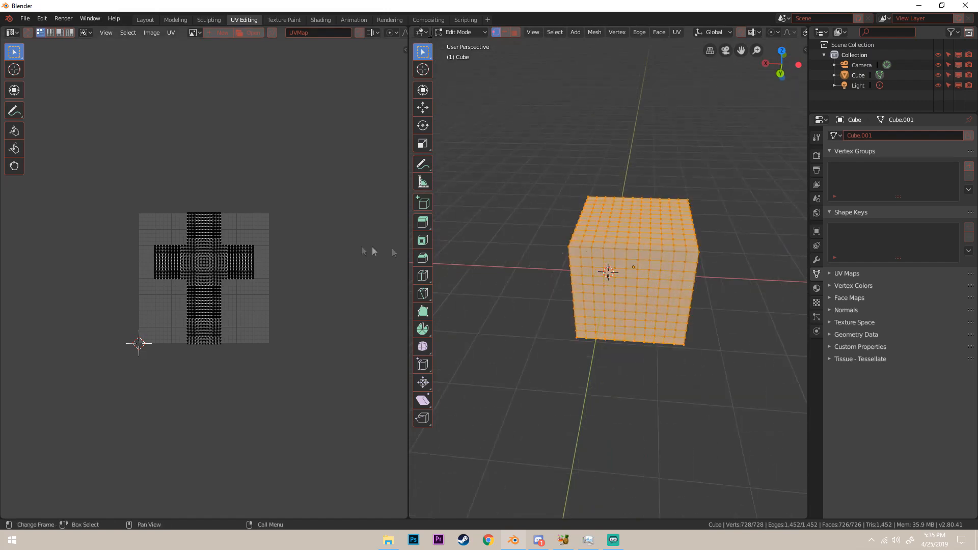
pyautogui.press('u')
pyautogui.click(618, 252)
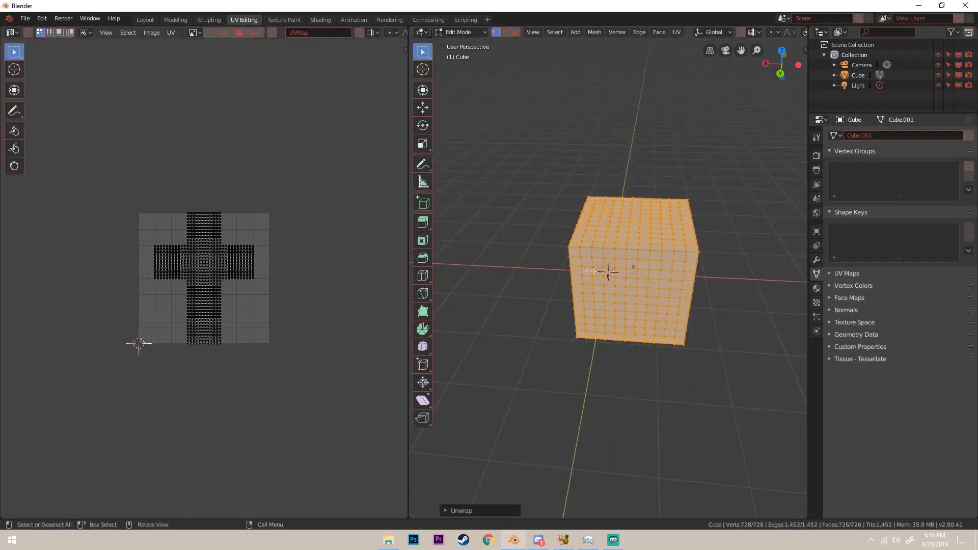
# Examine the cube's unwrapped UV layout up close and frame all of it in the UV editor
pyautogui.scroll(6, 257, 266)
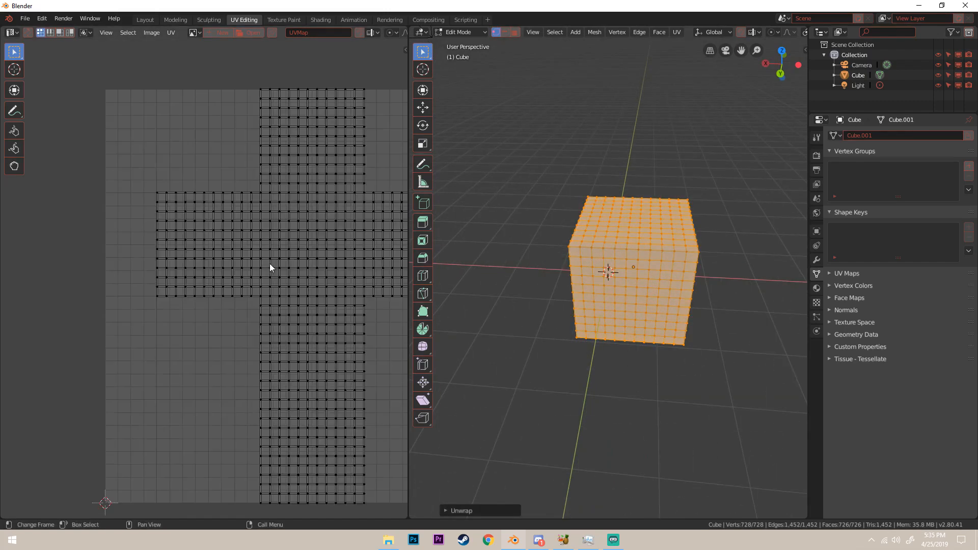
pyautogui.moveTo(253, 211); pyautogui.dragTo(223, 211, button='middle')
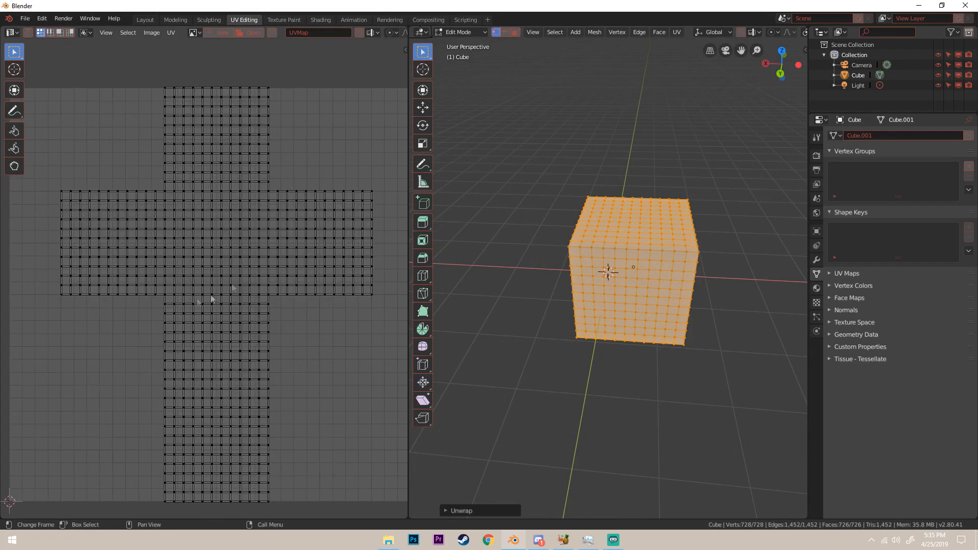
pyautogui.moveTo(606, 270); pyautogui.dragTo(584, 272, button='middle')
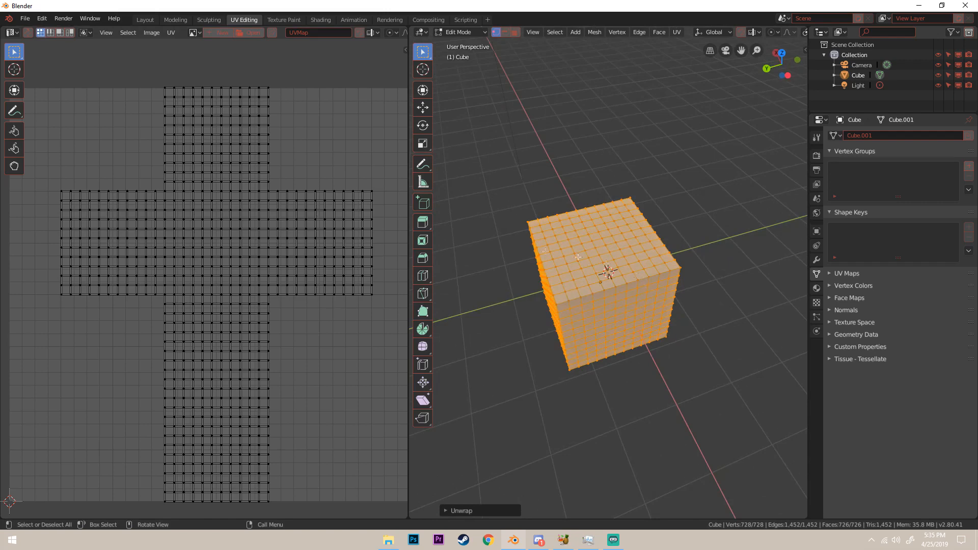
pyautogui.scroll(-5, 308, 203)
pyautogui.press('Home')
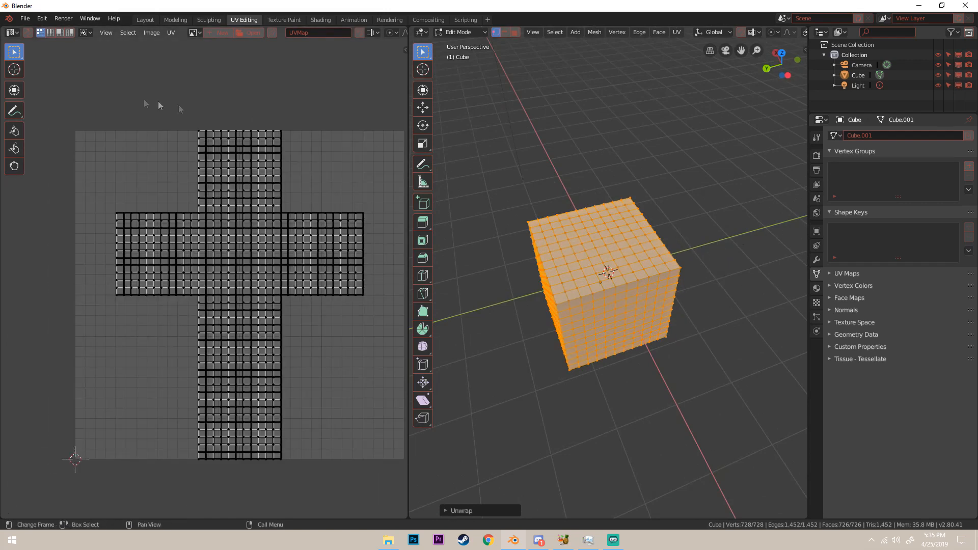
# Select all UVs in the UV editor, then deselect and reselect all of the cube's geometry in the 3D viewport
pyautogui.press('a')
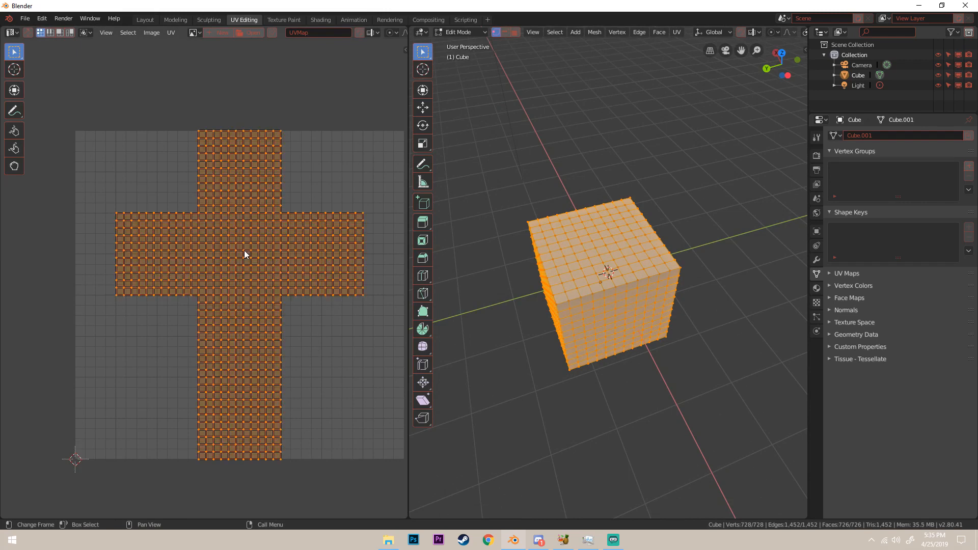
pyautogui.scroll(-2, 245, 253)
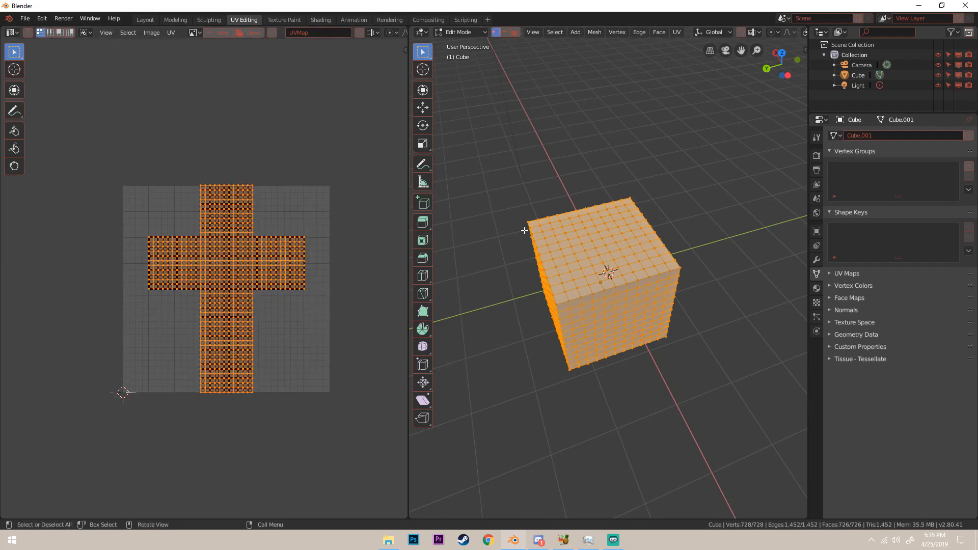
pyautogui.hotkey('alt', 'a')
pyautogui.press('a')
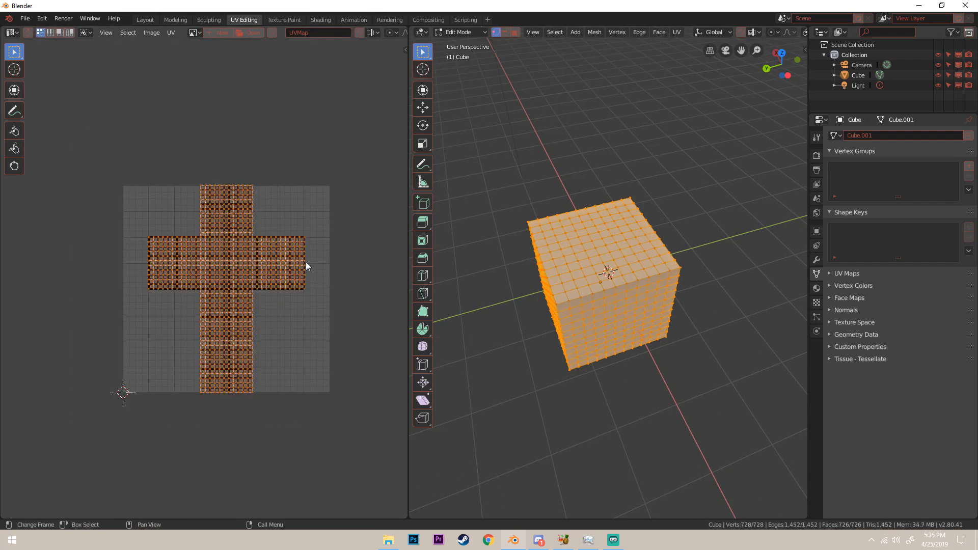
pyautogui.scroll(4, 305, 250)
pyautogui.scroll(-3, 309, 239)
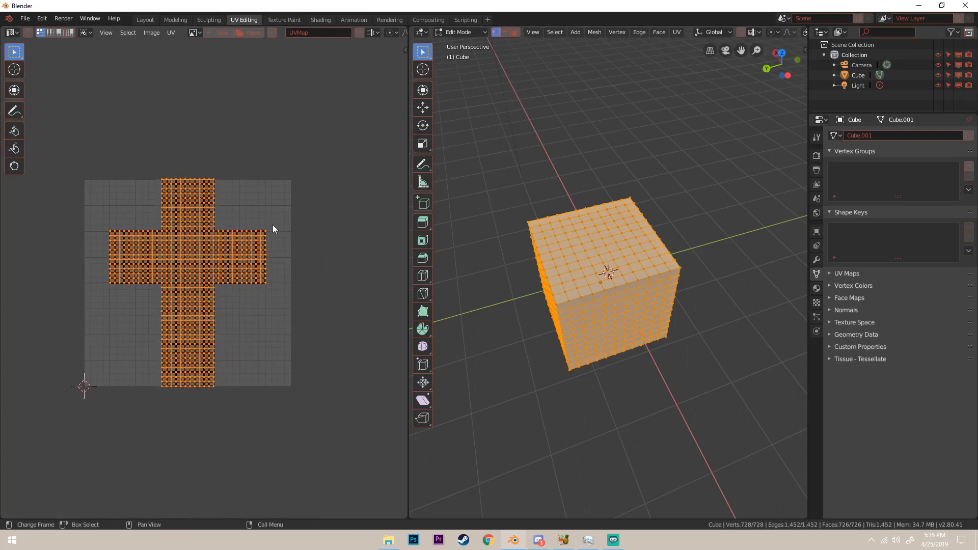
# Try scaling up and rotating the cube's whole UV layout in the UV editor
pyautogui.press('s')
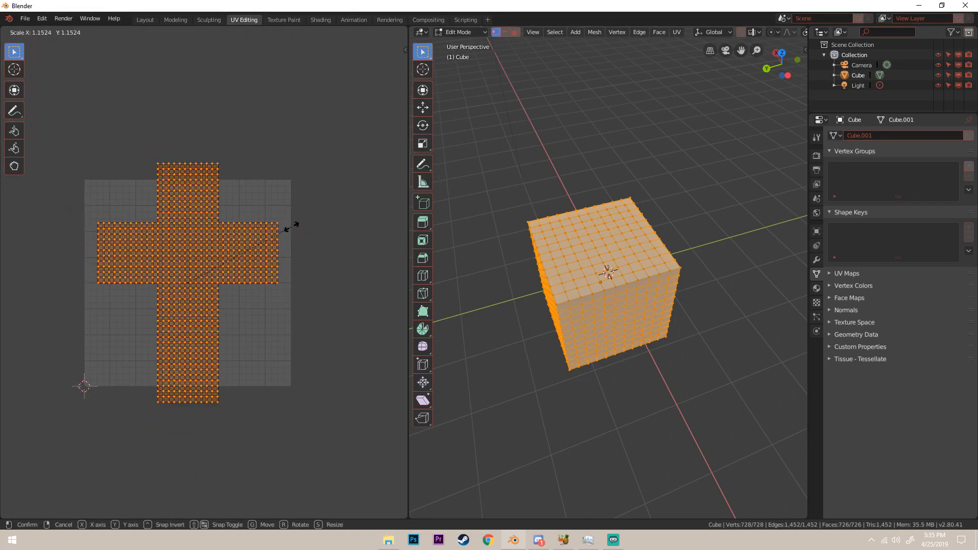
pyautogui.click(300, 230)
pyautogui.press('r')
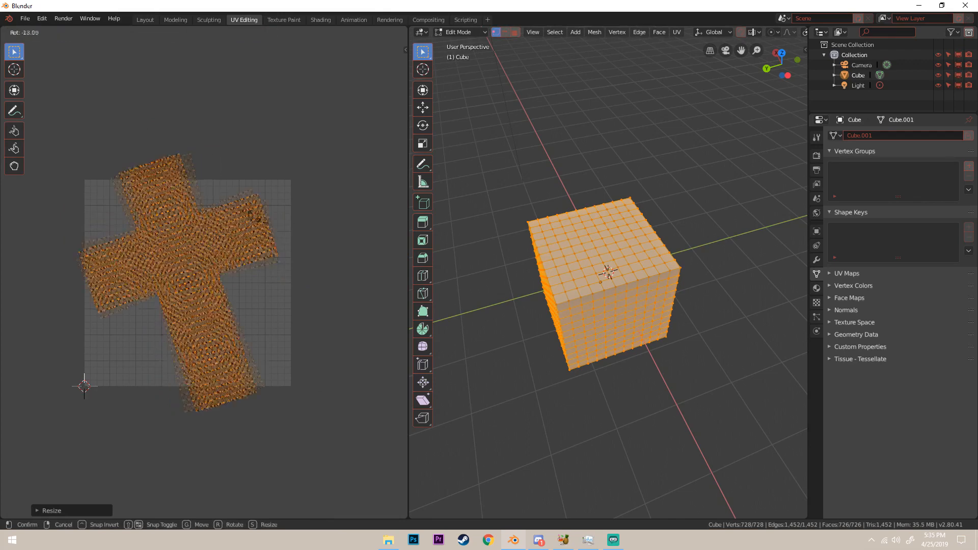
pyautogui.rightClick(235, 214)
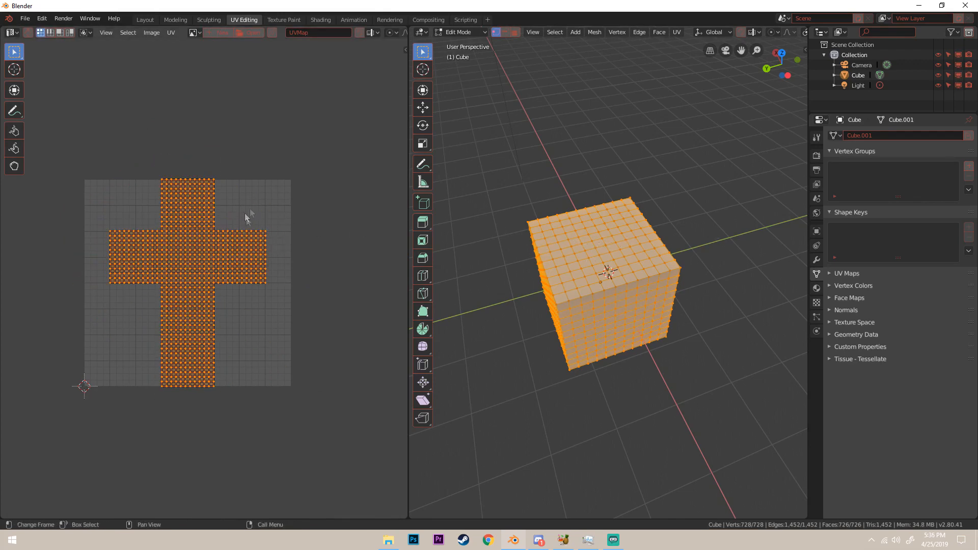
# Switch to the Texture Paint workspace and view the untextured cube up close, testing the Draw brush on it
pyautogui.click(293, 20)
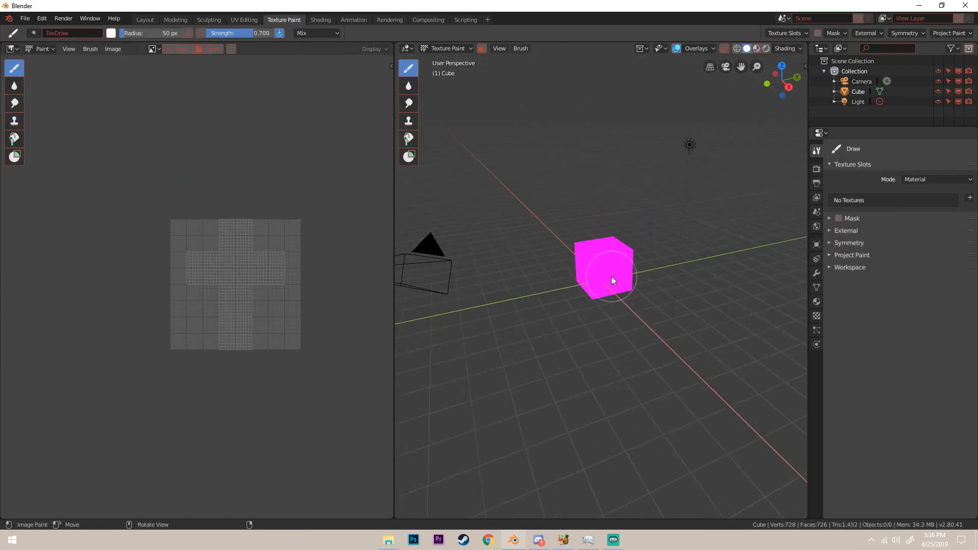
pyautogui.moveTo(611, 276); pyautogui.dragTo(646, 293, button='middle')
pyautogui.scroll(5, 582, 279)
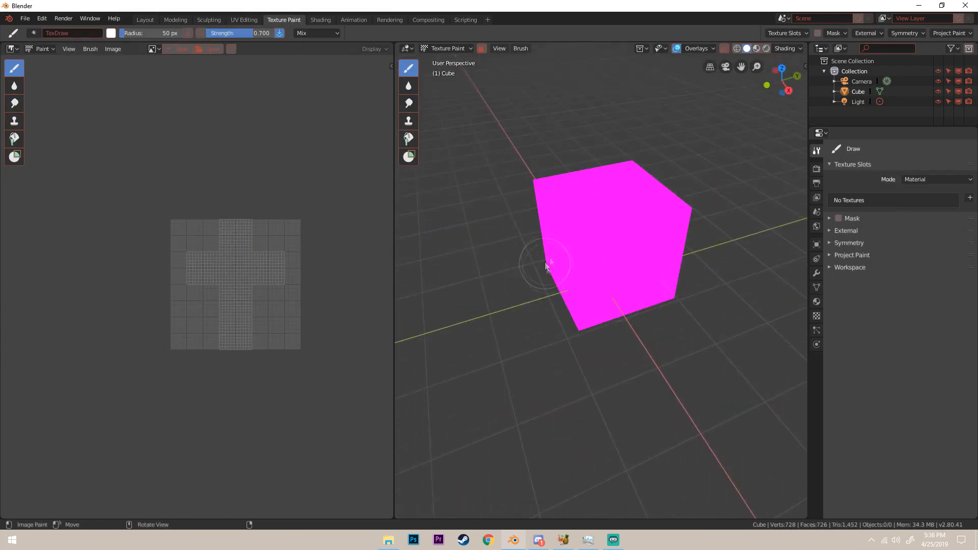
pyautogui.click(613, 231)
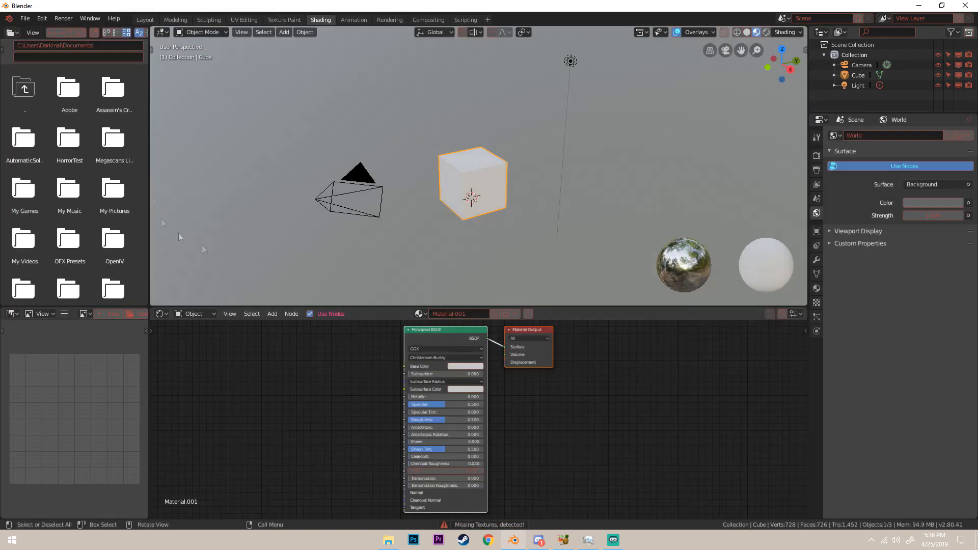
# Examine the cube material's Principled BSDF and Material Output nodes in the Shading workspace
pyautogui.moveTo(511, 365); pyautogui.dragTo(565, 401, button='middle')
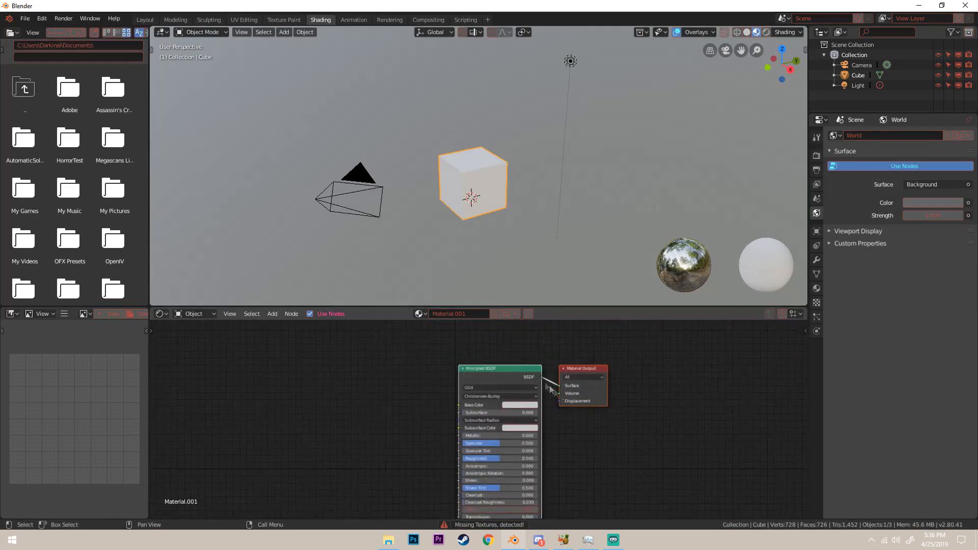
pyautogui.scroll(4, 547, 392)
pyautogui.moveTo(517, 372); pyautogui.dragTo(462, 372, button='middle')
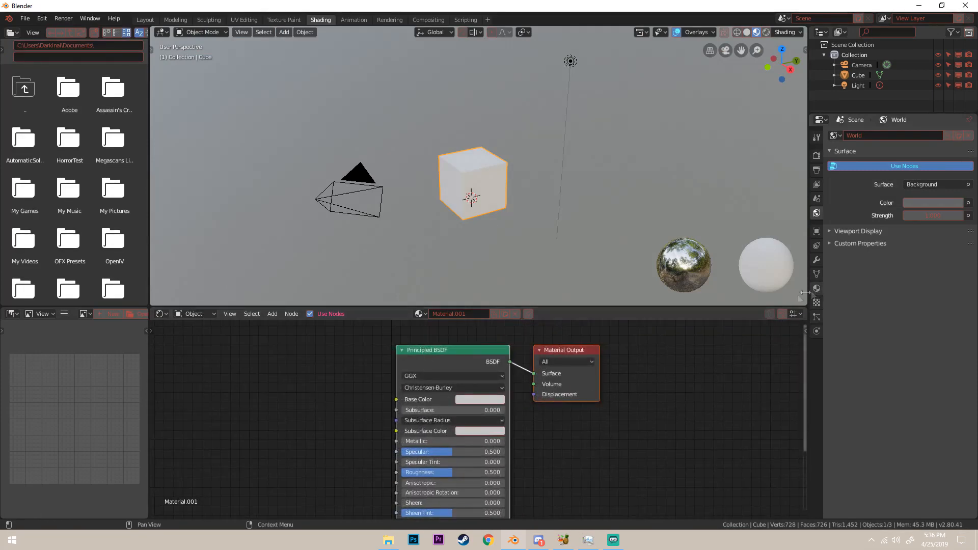
pyautogui.scroll(-4, 675, 392)
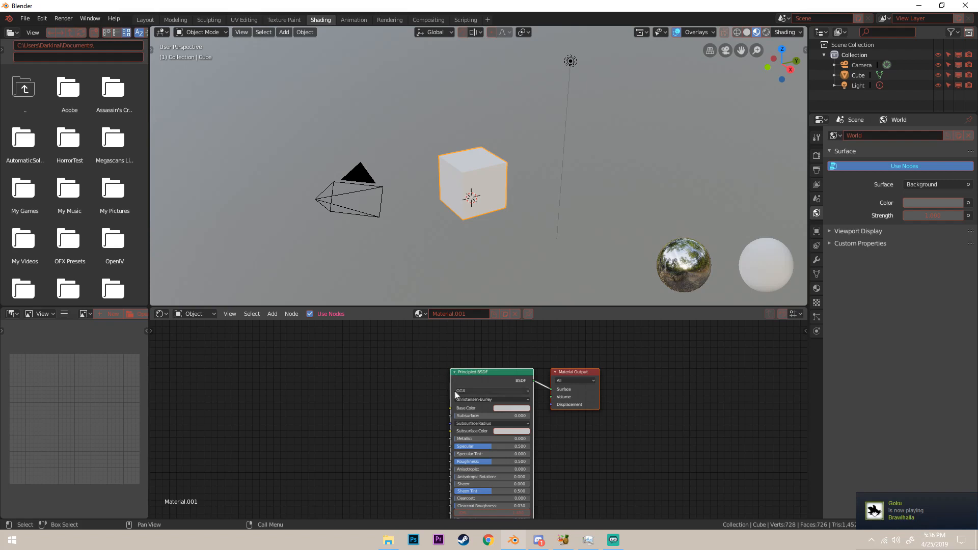
pyautogui.moveTo(422, 392); pyautogui.dragTo(384, 385, button='middle')
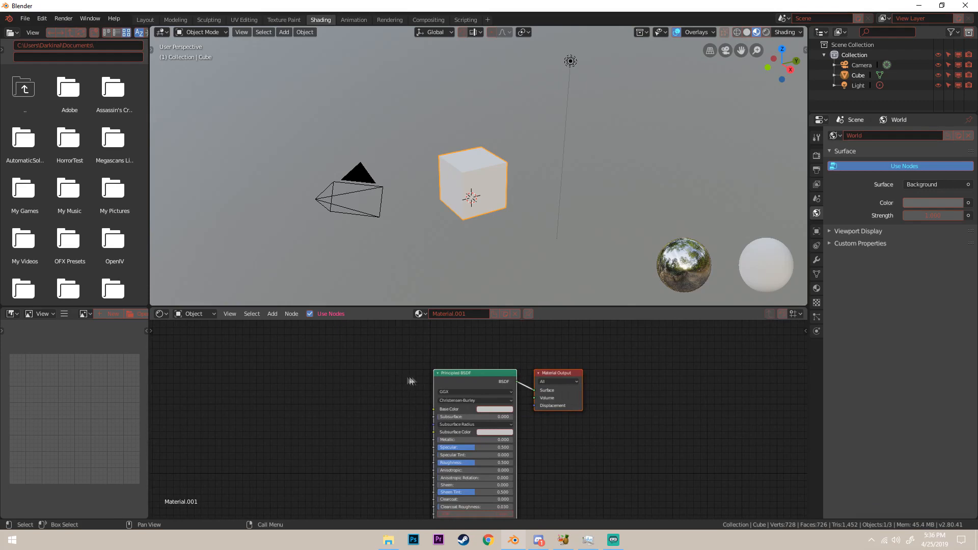
# View the cube from another angle in the Animation workspace and switch to the Rendering workspace
pyautogui.click(350, 23)
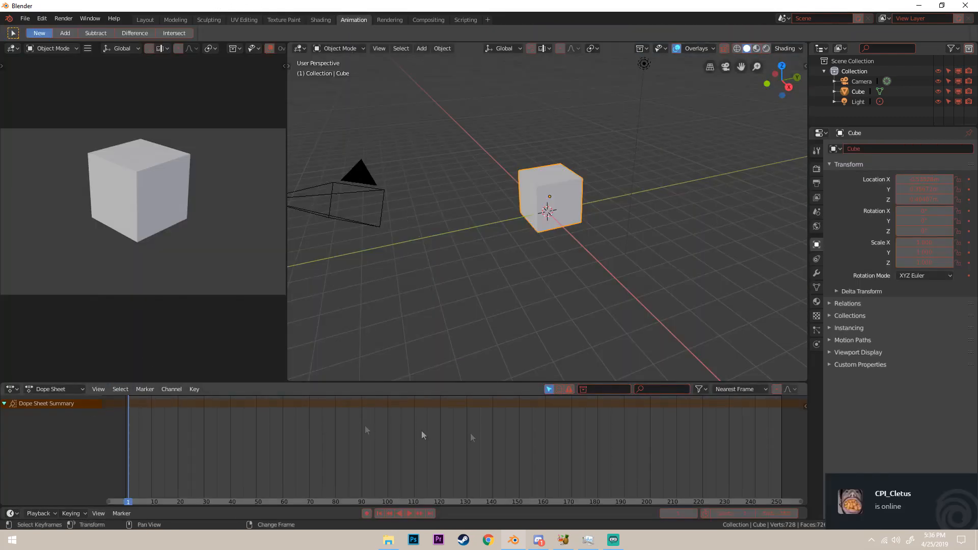
pyautogui.moveTo(526, 271); pyautogui.dragTo(559, 264, button='middle')
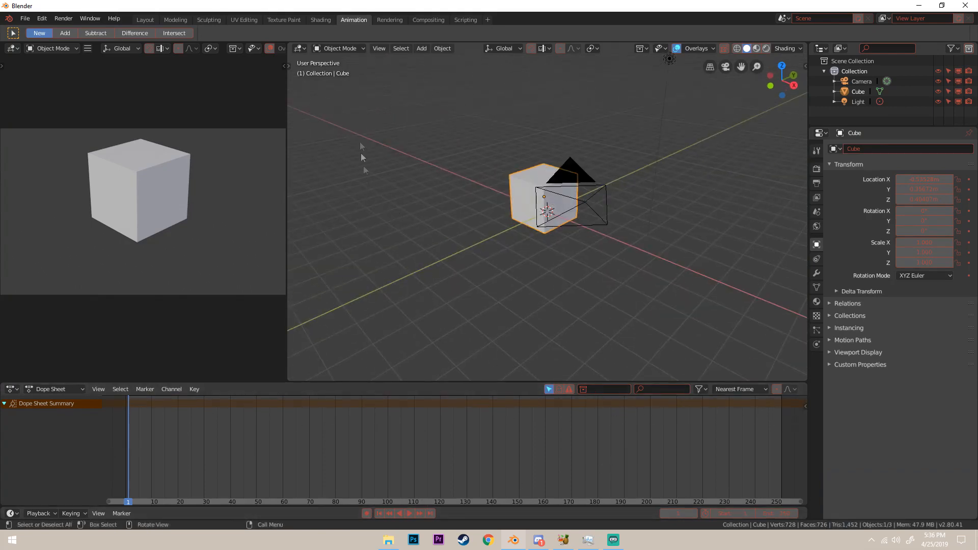
pyautogui.click(390, 21)
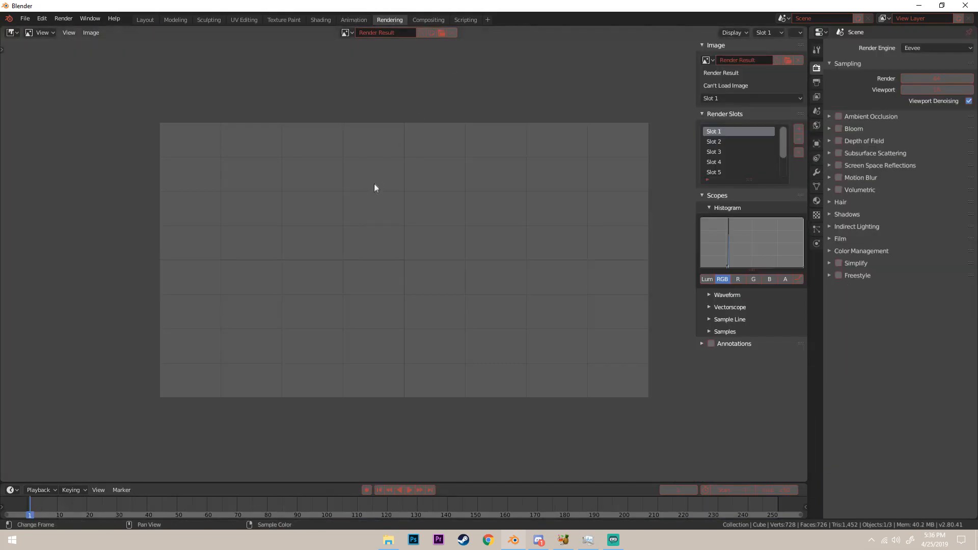
# Switch to the Compositing workspace and enable Use Nodes for the scene
pyautogui.click(428, 19)
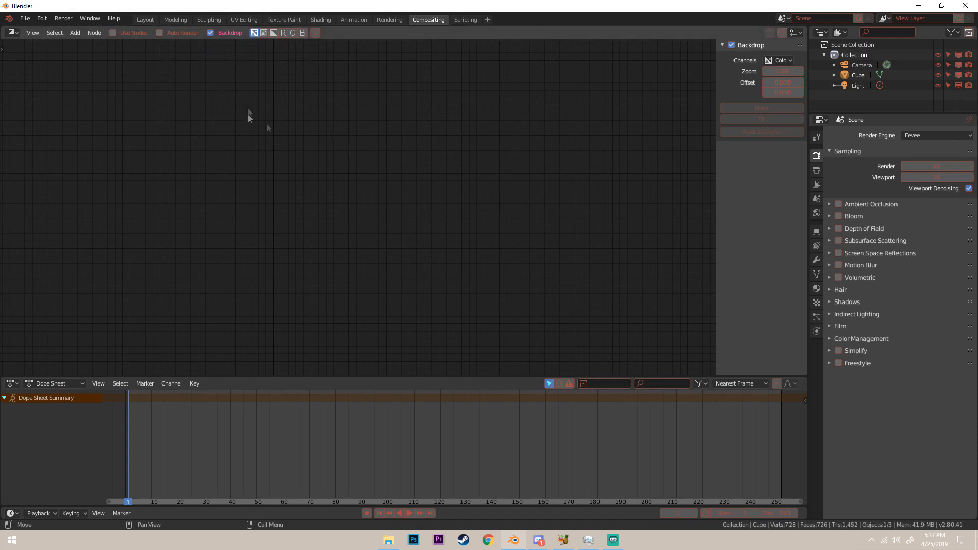
pyautogui.click(112, 33)
pyautogui.scroll(2, 260, 191)
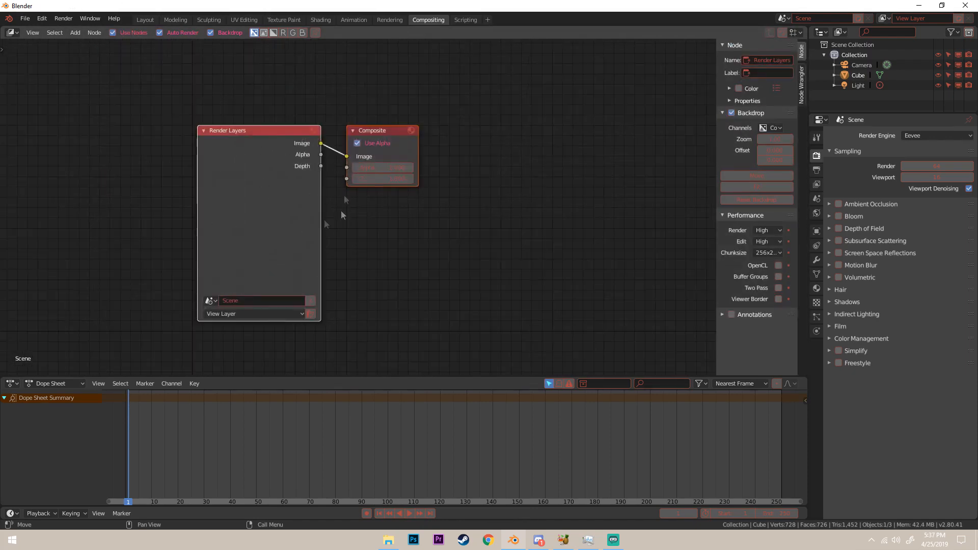
# Switch to the Scripting workspace and examine its 3D viewport and the logged reports below the Python console
pyautogui.click(464, 20)
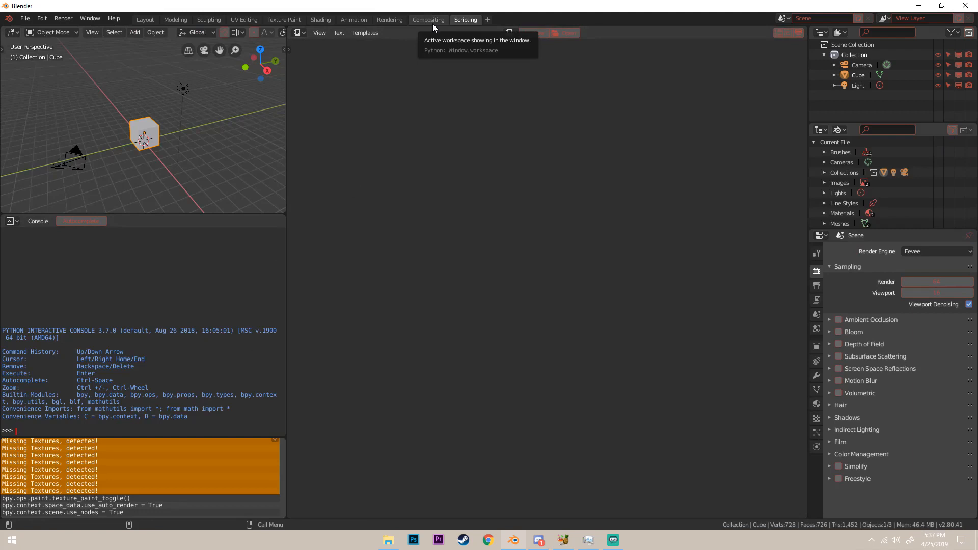
pyautogui.moveTo(138, 153); pyautogui.dragTo(197, 175, button='middle')
pyautogui.scroll(3, 173, 168)
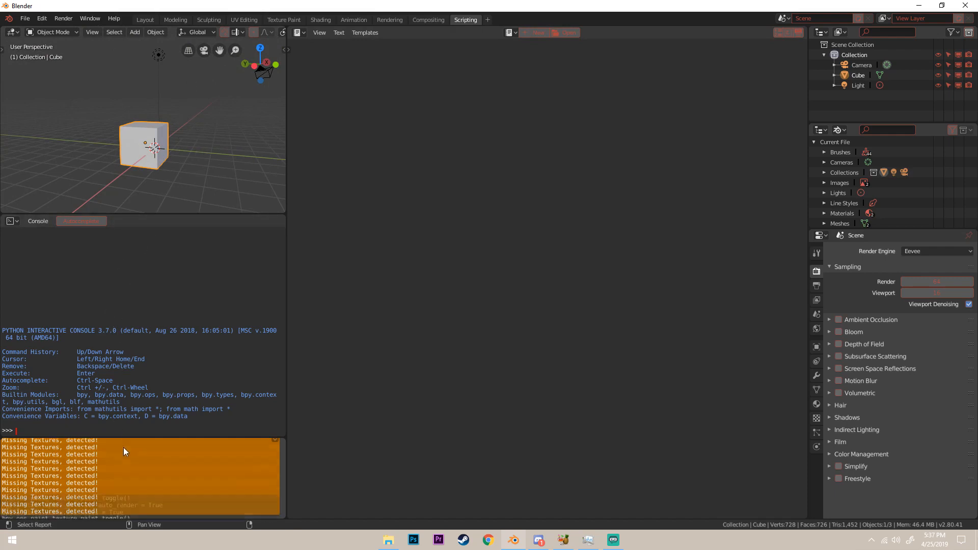
pyautogui.scroll(2, 123, 447)
pyautogui.scroll(-2, 118, 453)
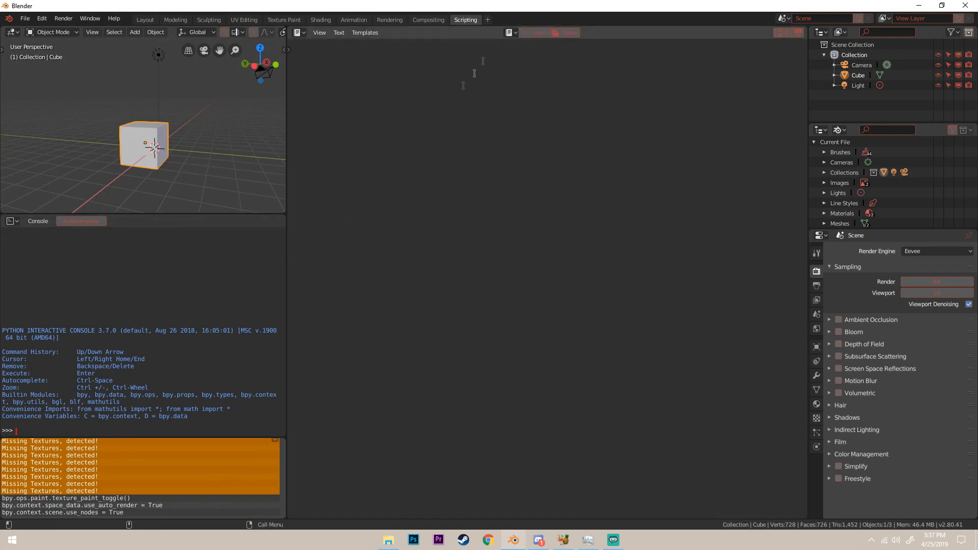
pyautogui.moveTo(187, 157); pyautogui.dragTo(187, 179, button='middle')
pyautogui.scroll(3, 201, 174)
pyautogui.scroll(-4, 187, 179)
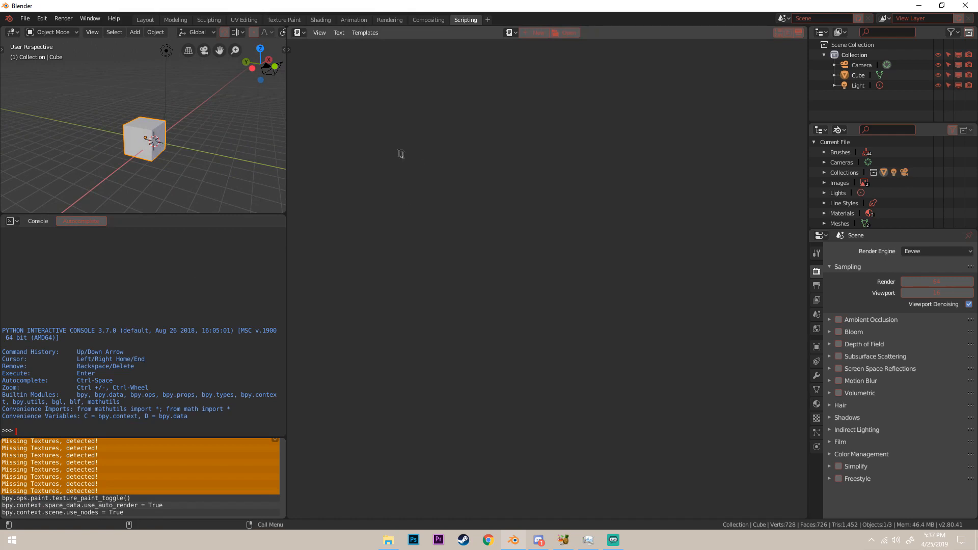
# Open the Blender Preferences window, bring it to the front and show its Add-ons section
pyautogui.click(43, 19)
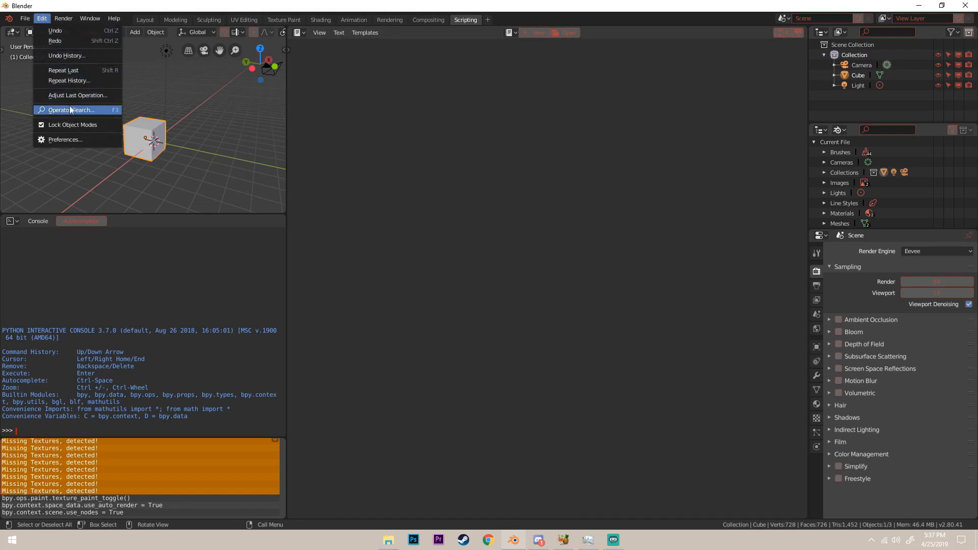
pyautogui.click(80, 138)
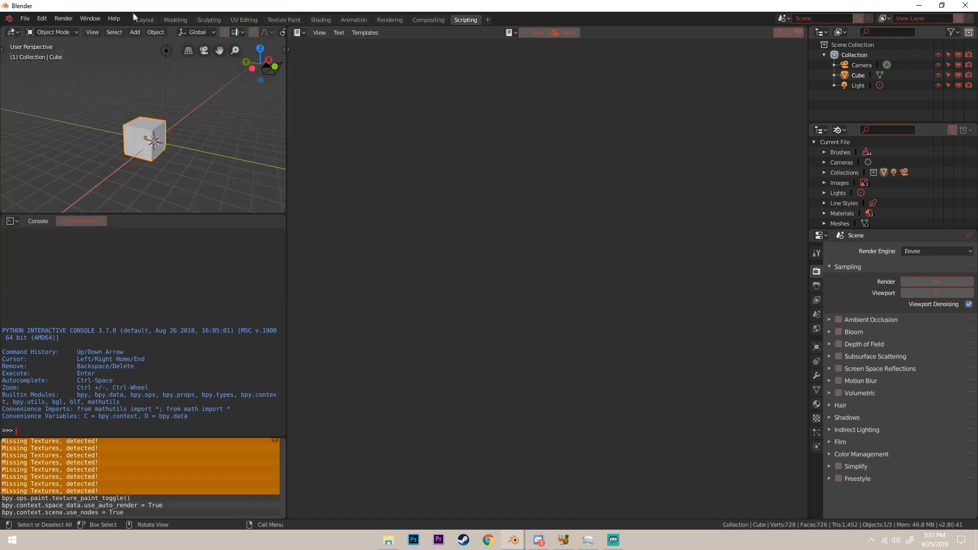
pyautogui.moveTo(522, 548)
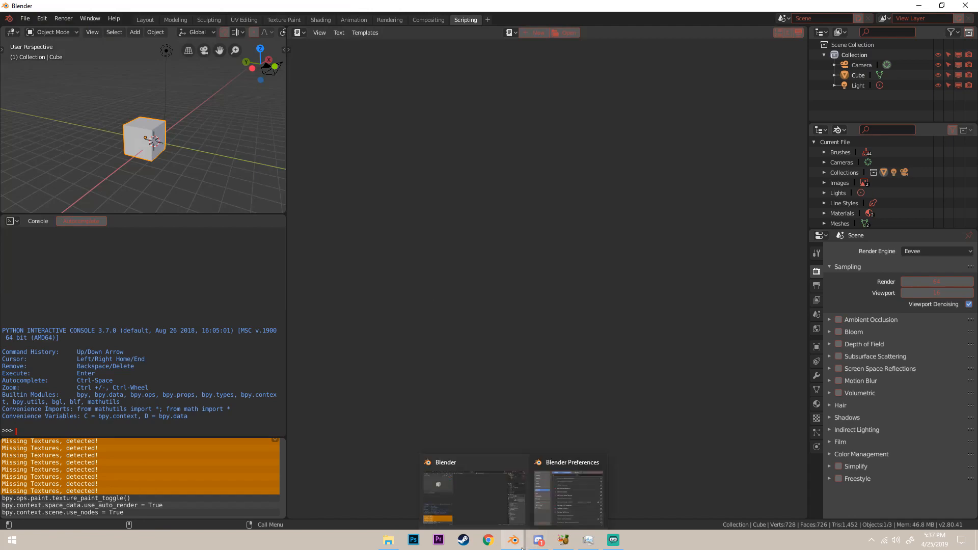
pyautogui.click(555, 500)
pyautogui.moveTo(160, 27); pyautogui.dragTo(353, 69)
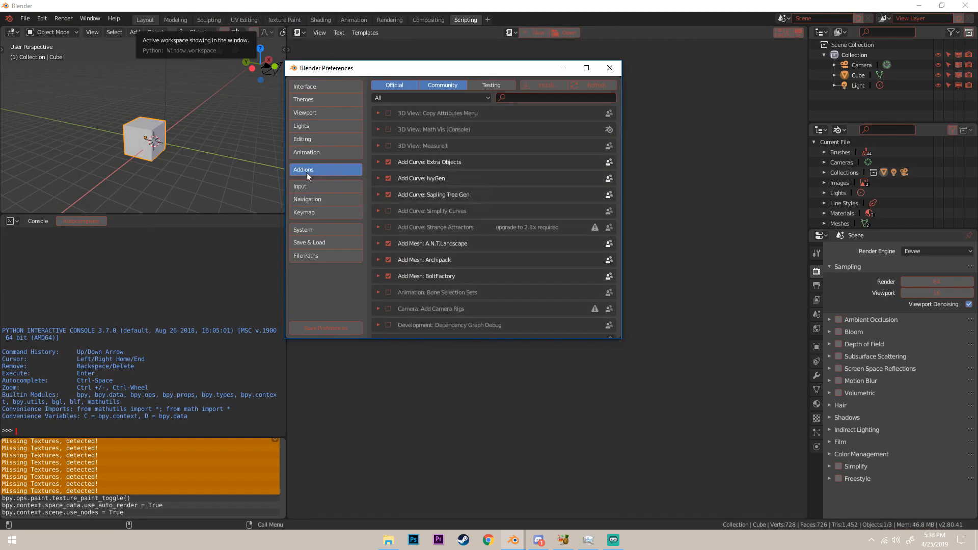
# Look through the full add-ons list, then open the file browser for installing an add-on and cancel it
pyautogui.scroll(-6, 393, 158)
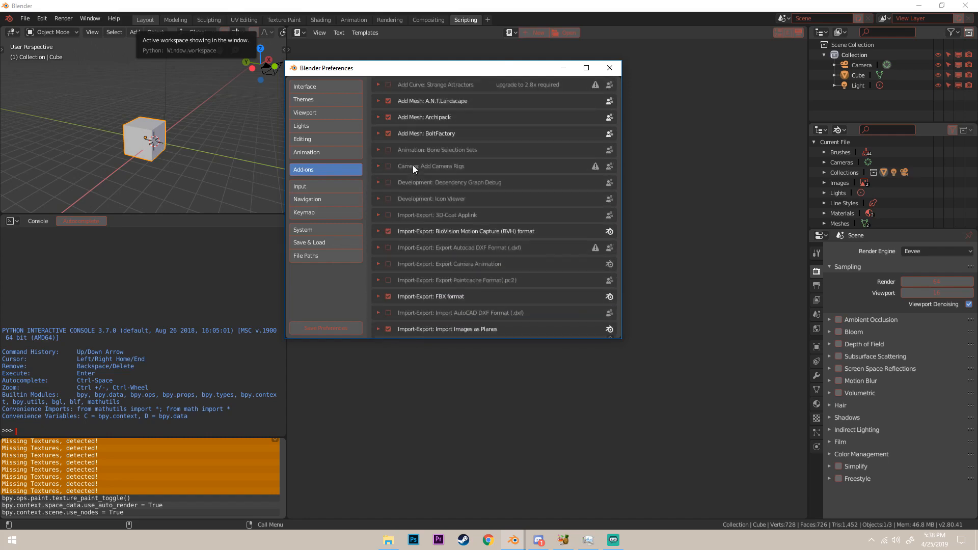
pyautogui.scroll(-10, 414, 179)
pyautogui.scroll(-8, 446, 253)
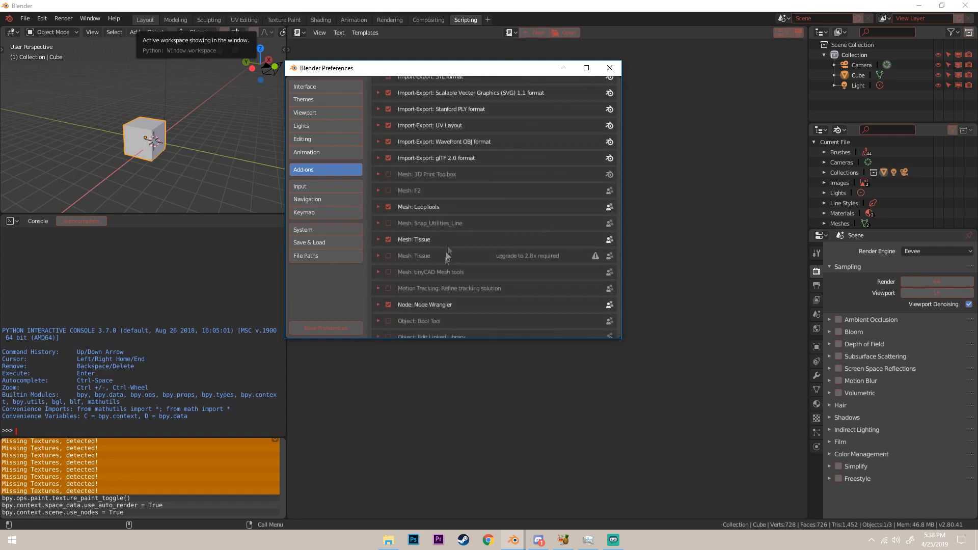
pyautogui.scroll(-5, 447, 260)
pyautogui.scroll(-7, 451, 249)
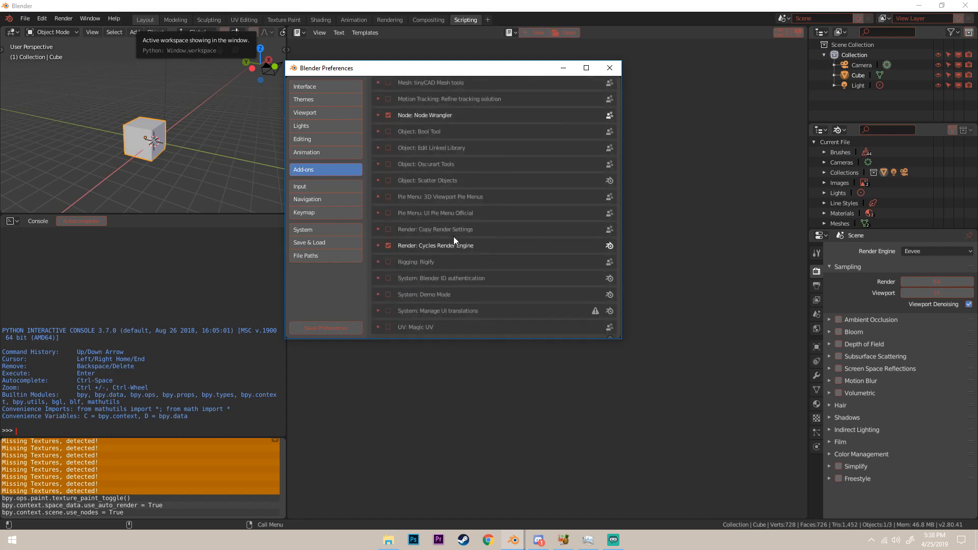
pyautogui.scroll(20, 496, 229)
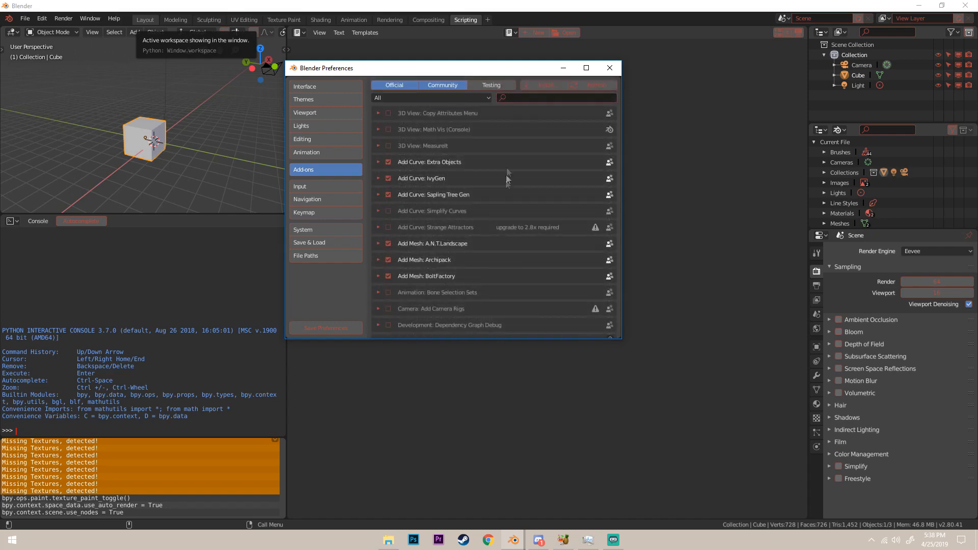
pyautogui.click(539, 85)
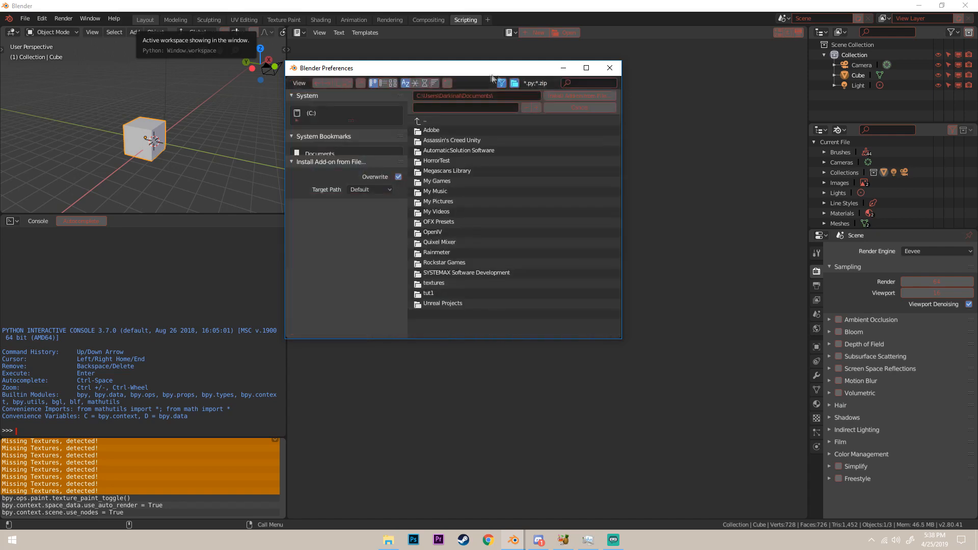
pyautogui.click(556, 107)
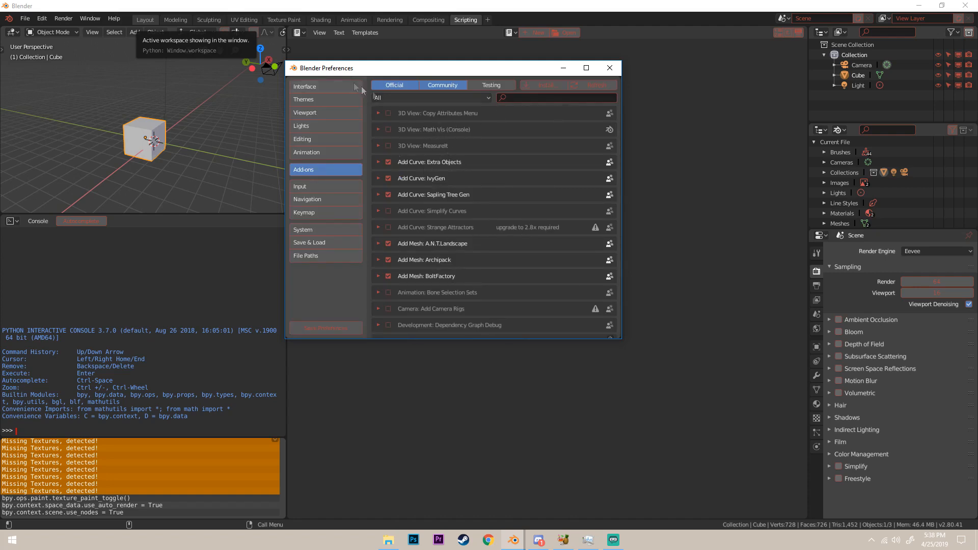
# Look through the Interface, Themes, Viewport, Lights, Editing and Animation preferences, including the default interpolation choices
pyautogui.click(323, 84)
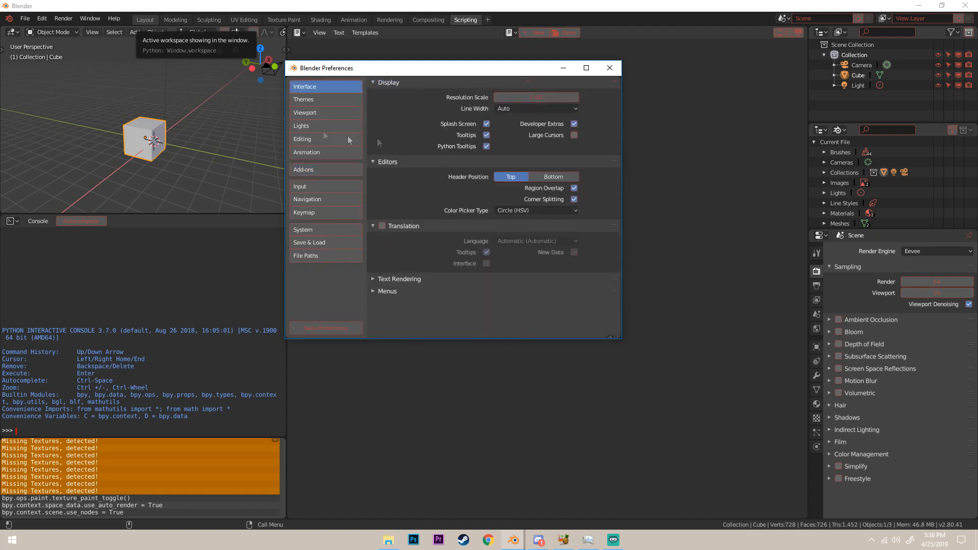
pyautogui.click(312, 100)
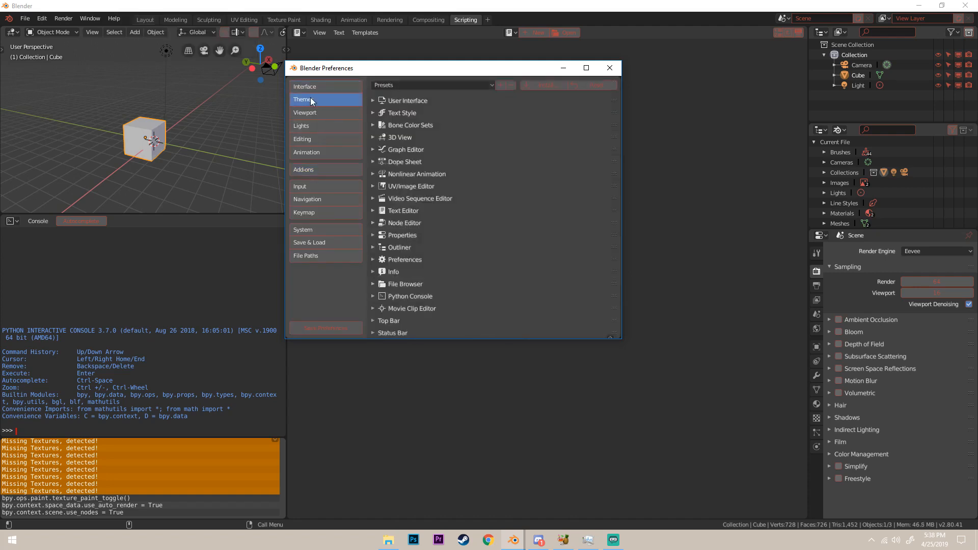
pyautogui.click(371, 104)
pyautogui.click(372, 103)
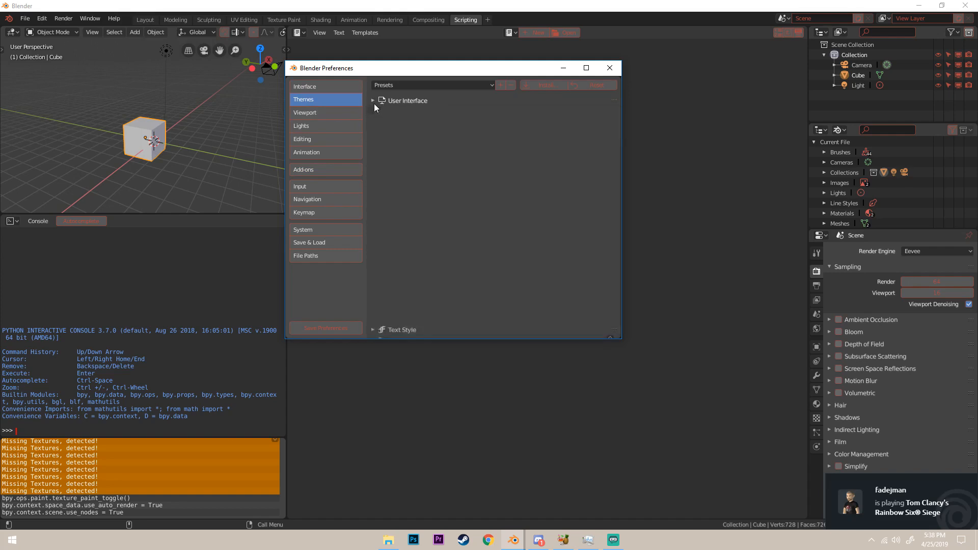
pyautogui.click(305, 112)
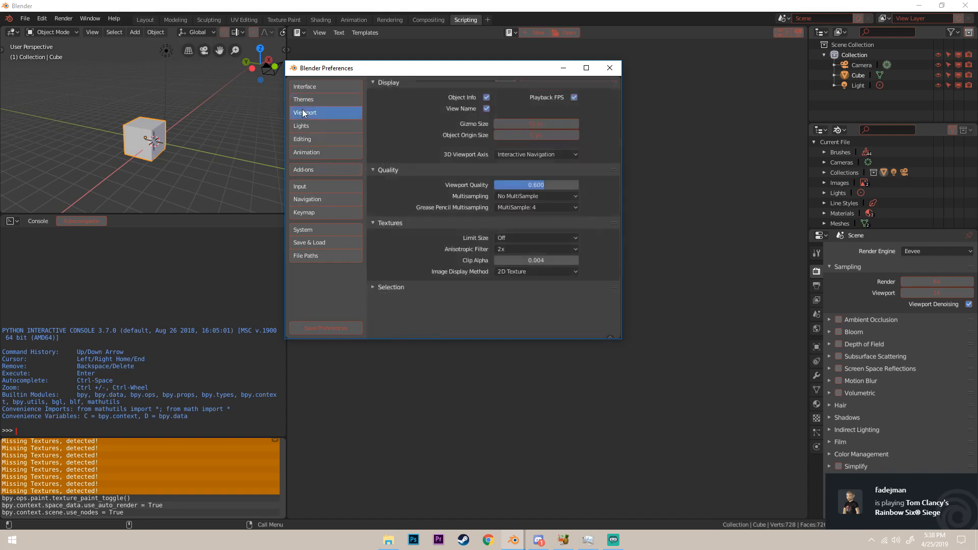
pyautogui.click(309, 125)
pyautogui.click(317, 138)
pyautogui.click(319, 150)
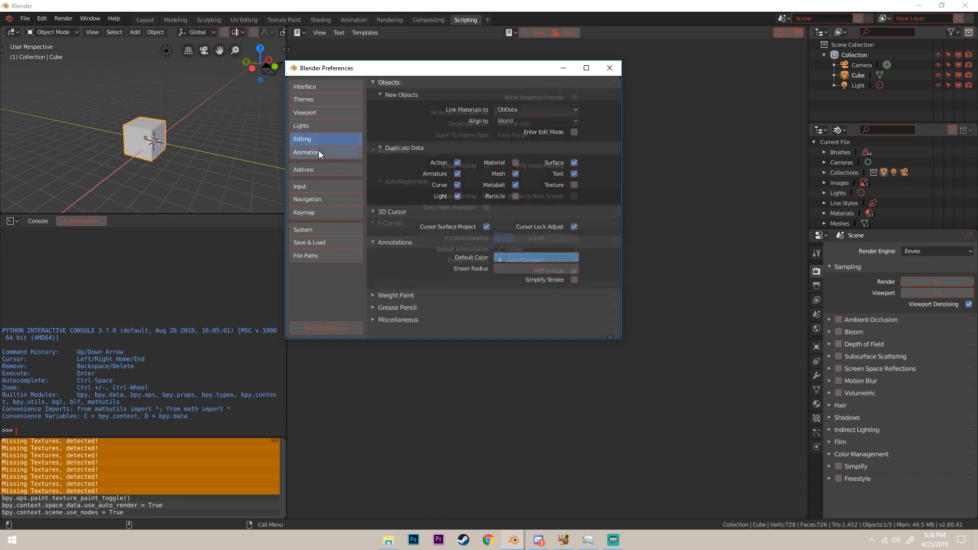
pyautogui.click(509, 250)
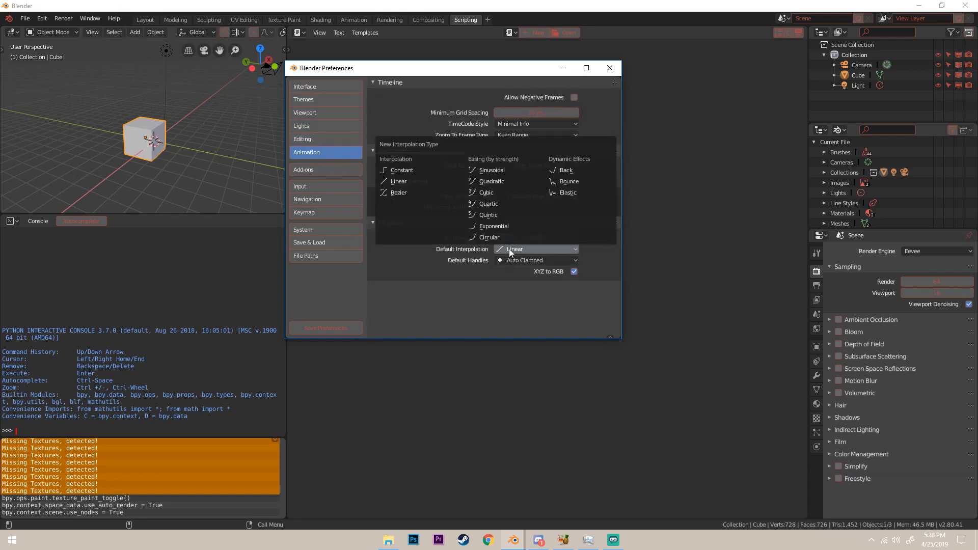
pyautogui.click(509, 249)
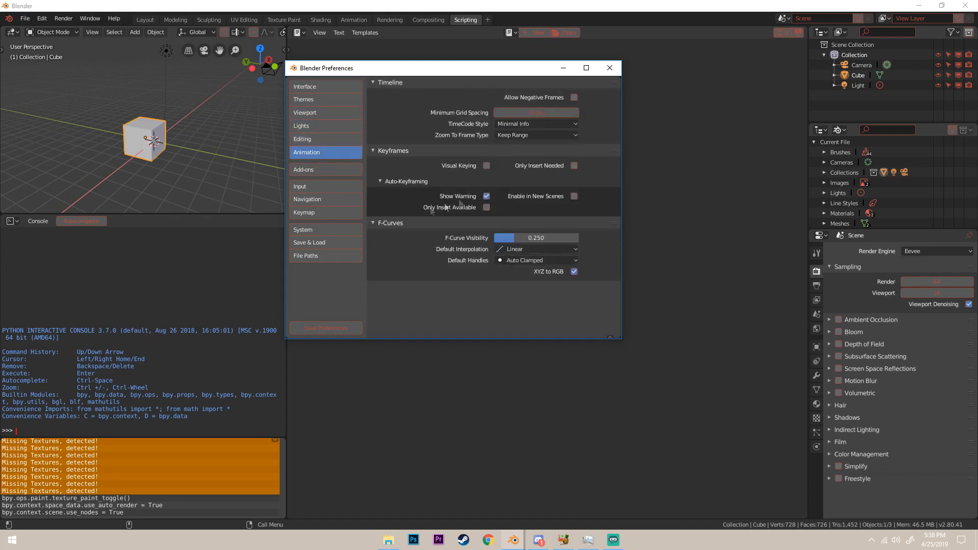
# Compare the None and CUDA options for Cycles render devices in the System preferences, leave CUDA active and close Preferences
pyautogui.click(312, 235)
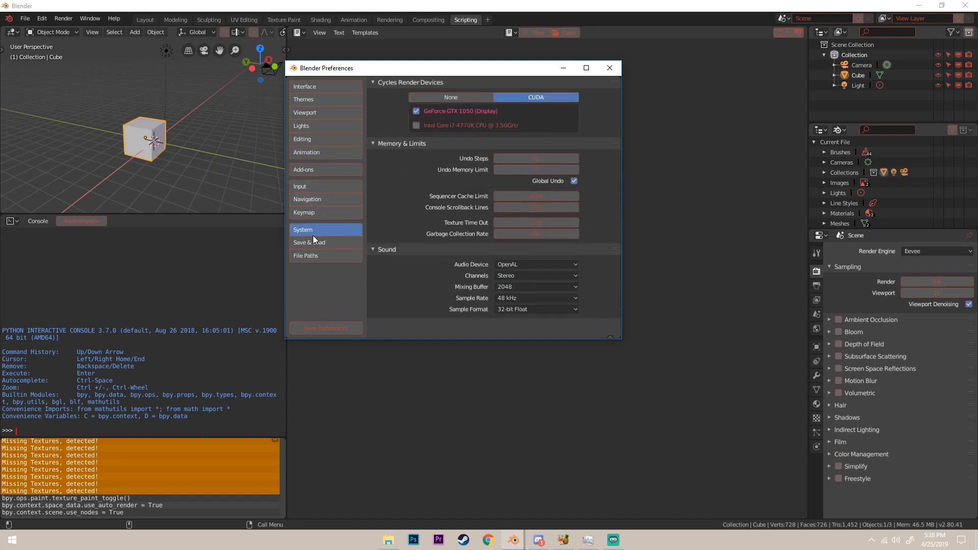
pyautogui.click(474, 97)
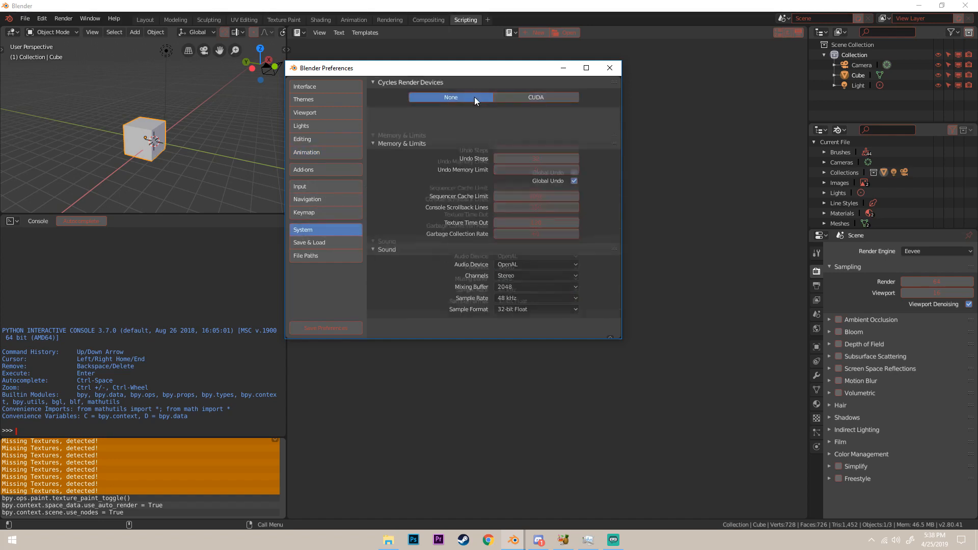
pyautogui.click(513, 96)
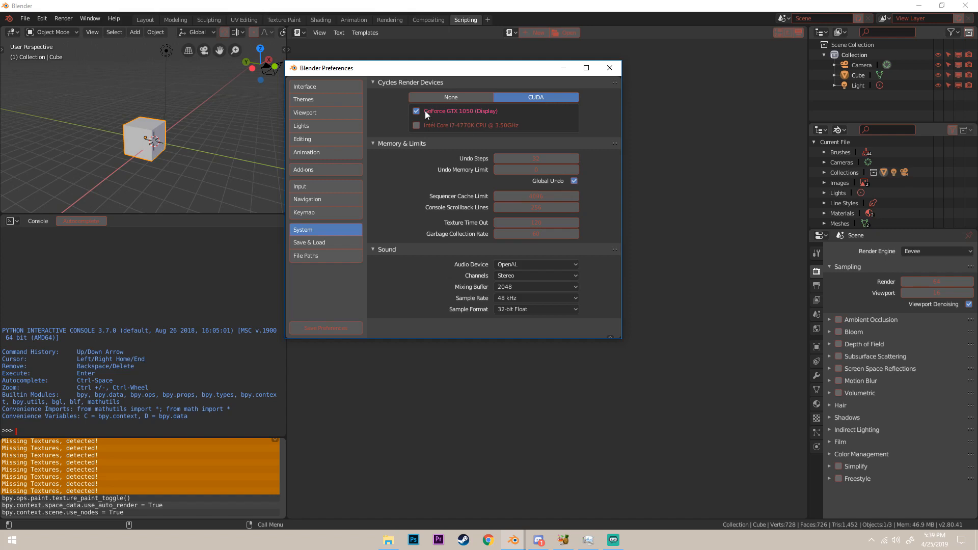
pyautogui.click(609, 67)
# Set the render engine to Cycles and its device to GPU Compute
pyautogui.click(906, 251)
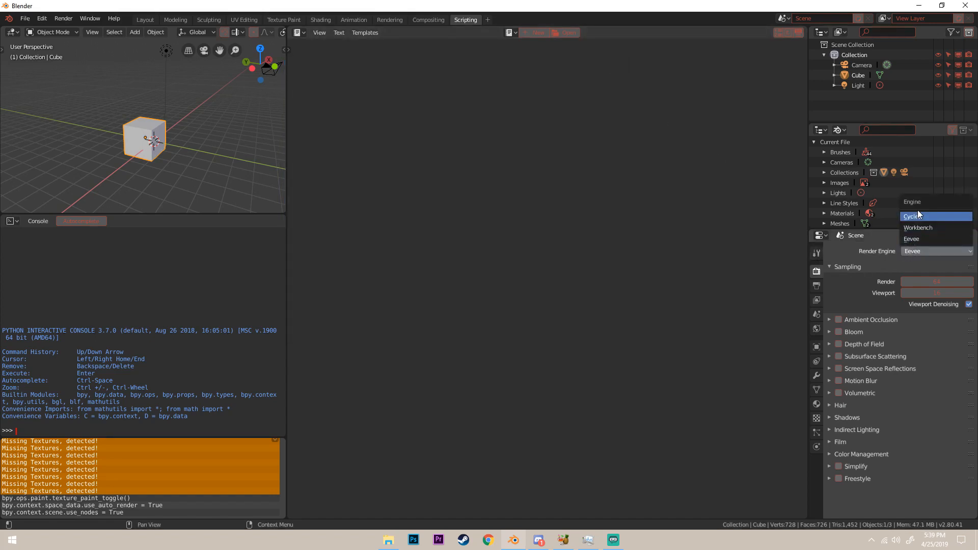
pyautogui.click(919, 252)
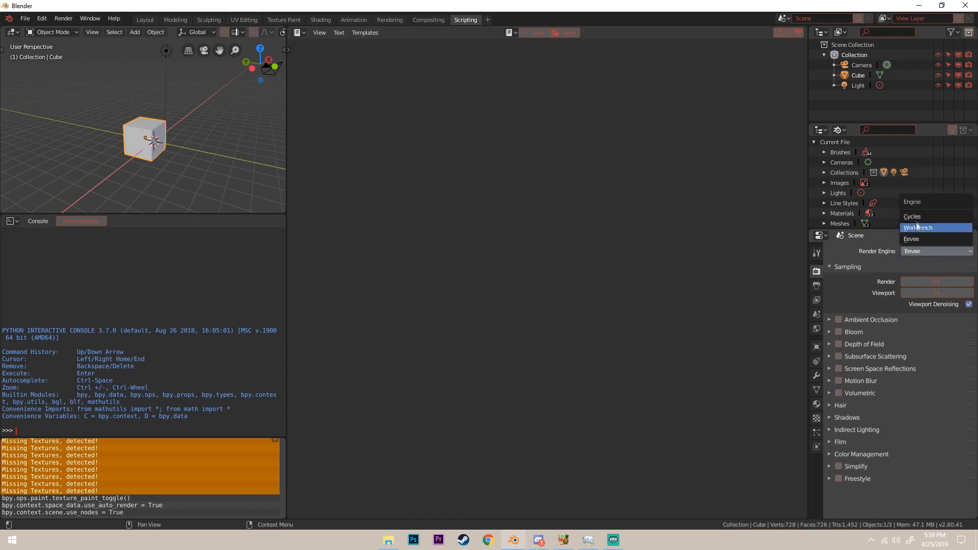
pyautogui.click(912, 216)
pyautogui.click(912, 276)
pyautogui.click(917, 276)
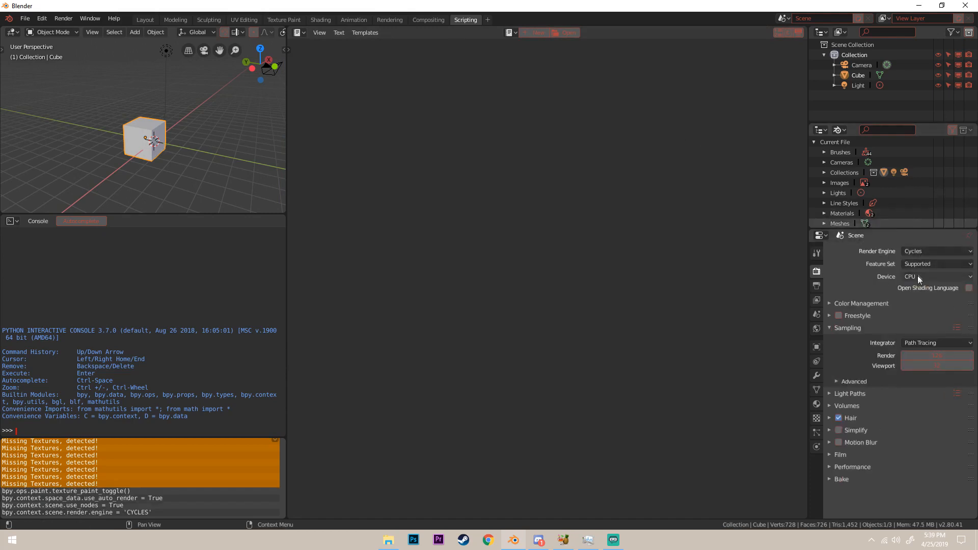
pyautogui.click(918, 276)
pyautogui.click(909, 249)
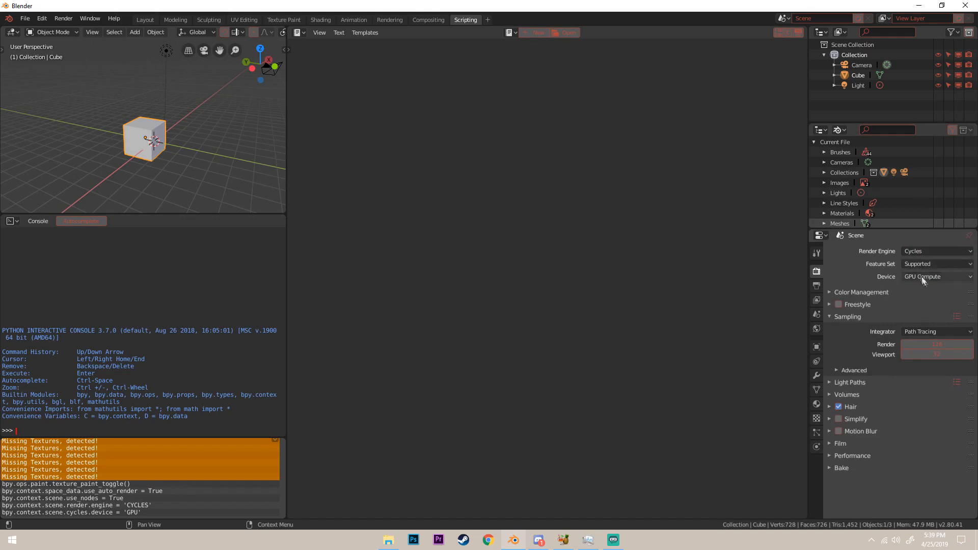
# Set the Cycles performance tiles to 64 in X and Y, and change the render device to CPU
pyautogui.click(849, 455)
pyautogui.scroll(-5, 848, 456)
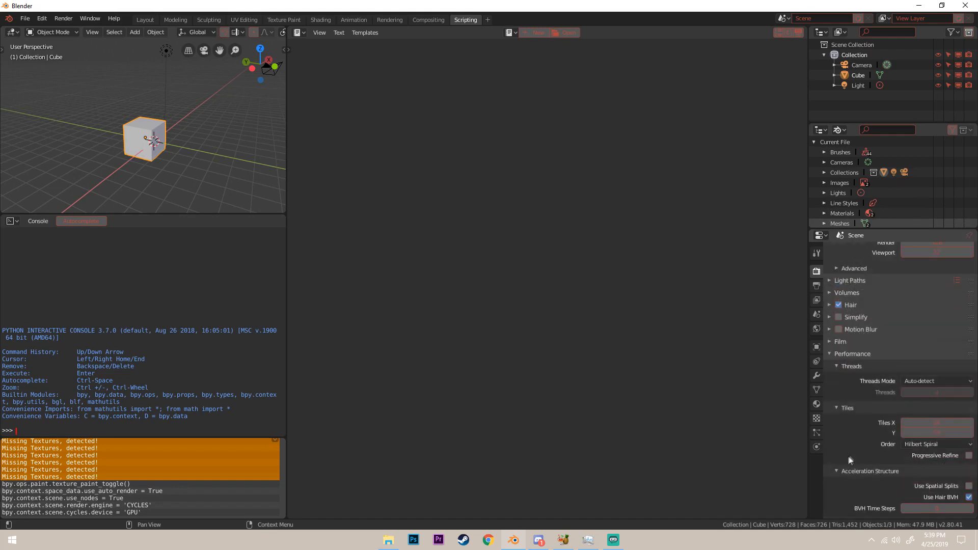
pyautogui.click(937, 423)
pyautogui.click(934, 432)
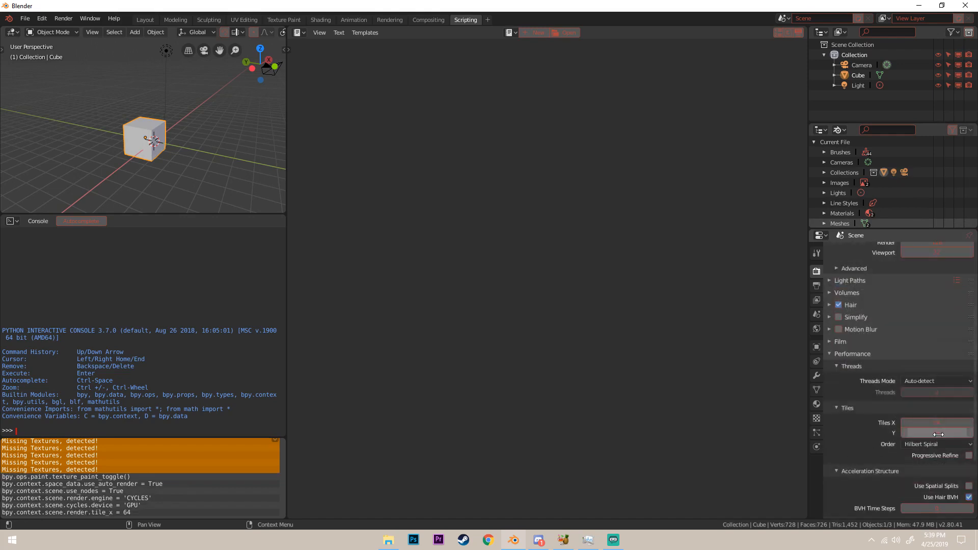
pyautogui.click(934, 433)
pyautogui.click(866, 423)
pyautogui.scroll(3, 860, 419)
pyautogui.scroll(1, 918, 282)
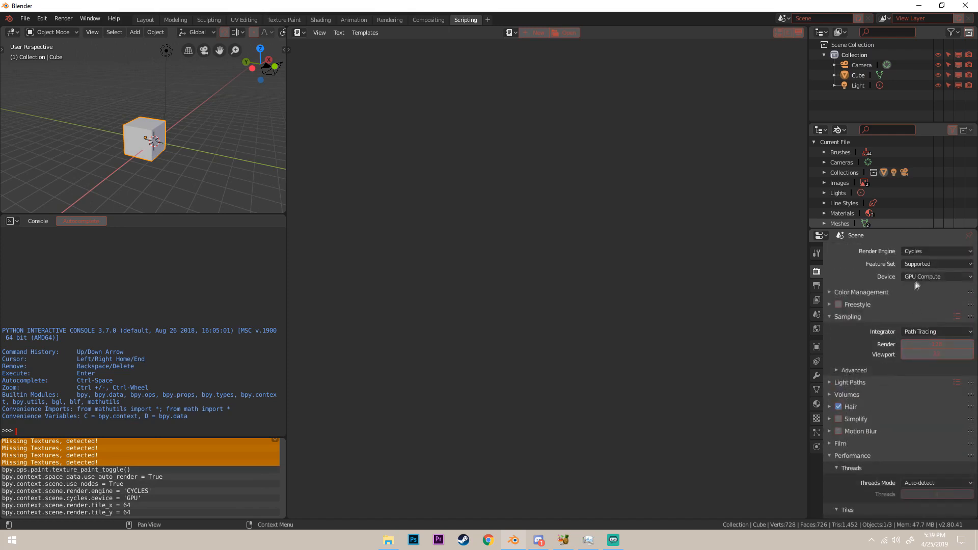
pyautogui.click(917, 279)
pyautogui.click(919, 266)
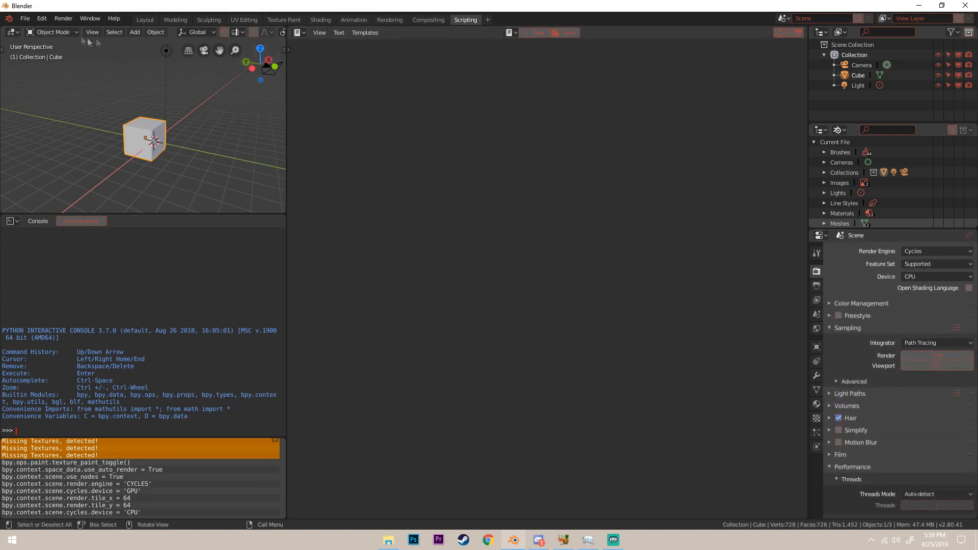
pyautogui.click(60, 19)
pyautogui.moveTo(81, 19)
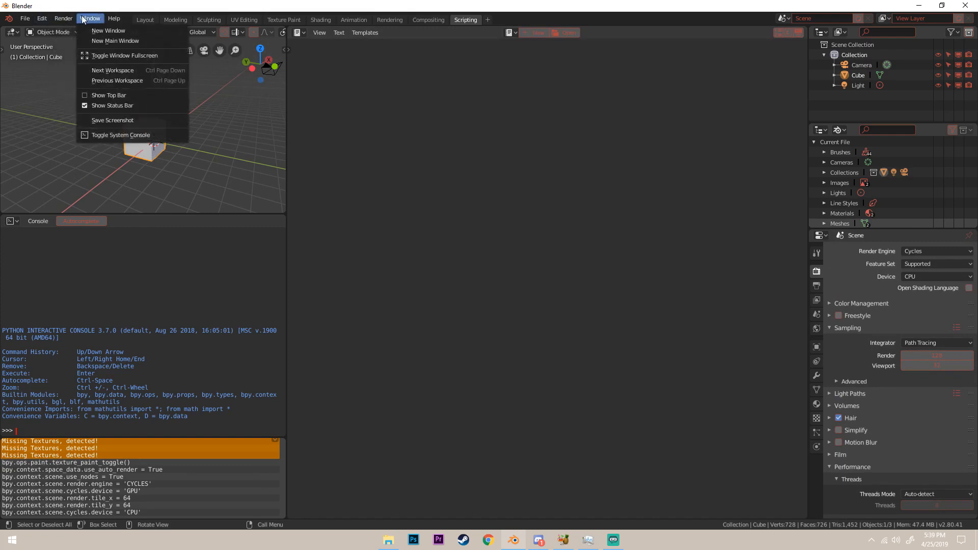
pyautogui.moveTo(114, 19)
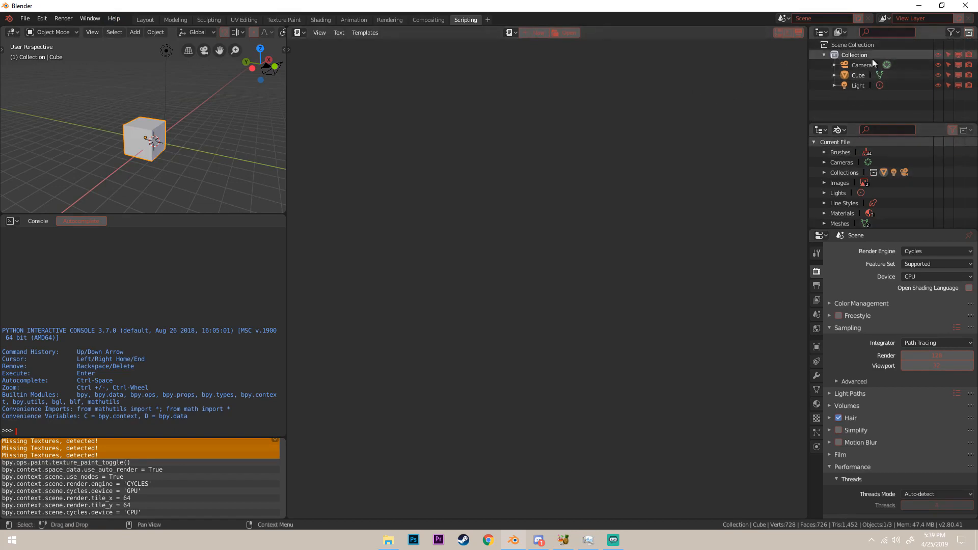
# Select the camera and switch to the Layout workspace with its 3D viewport in solid shading
pyautogui.click(861, 65)
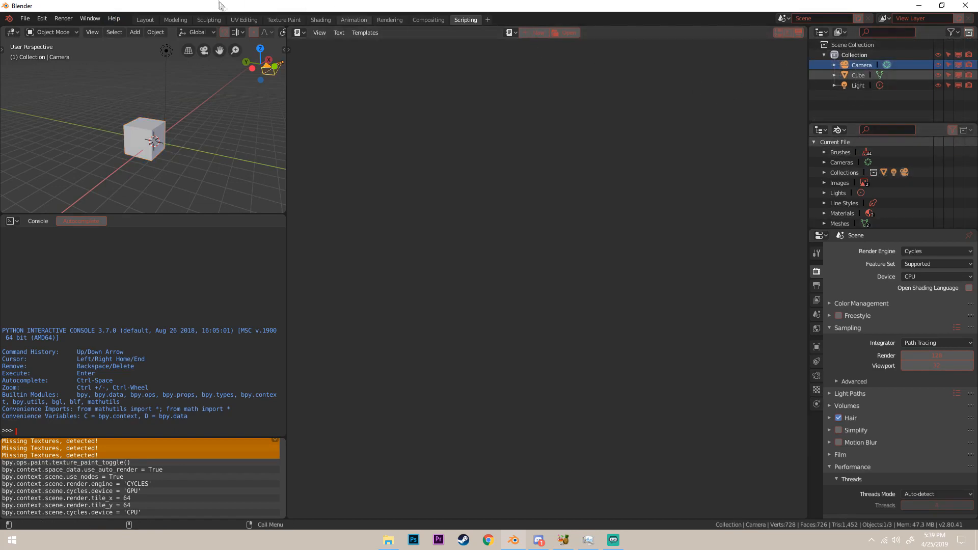
pyautogui.click(145, 19)
pyautogui.moveTo(668, 222); pyautogui.dragTo(517, 227, button='middle')
pyautogui.scroll(3, 518, 227)
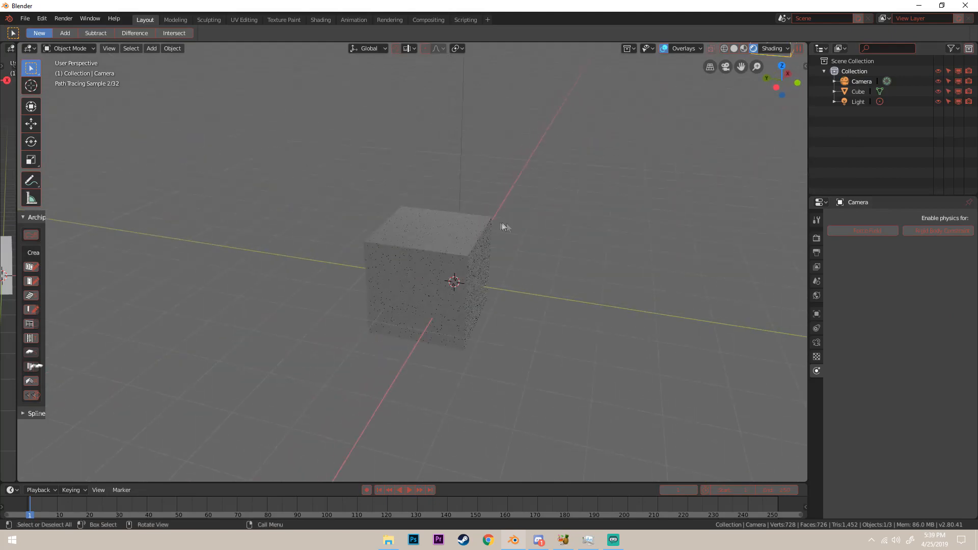
pyautogui.press('z')
pyautogui.click(572, 243)
pyautogui.moveTo(572, 249)
pyautogui.mouseDown(button='middle')
pyautogui.moveTo(559, 258)
pyautogui.moveTo(481, 240)
pyautogui.mouseUp(button='middle')
pyautogui.scroll(-5, 480, 241)
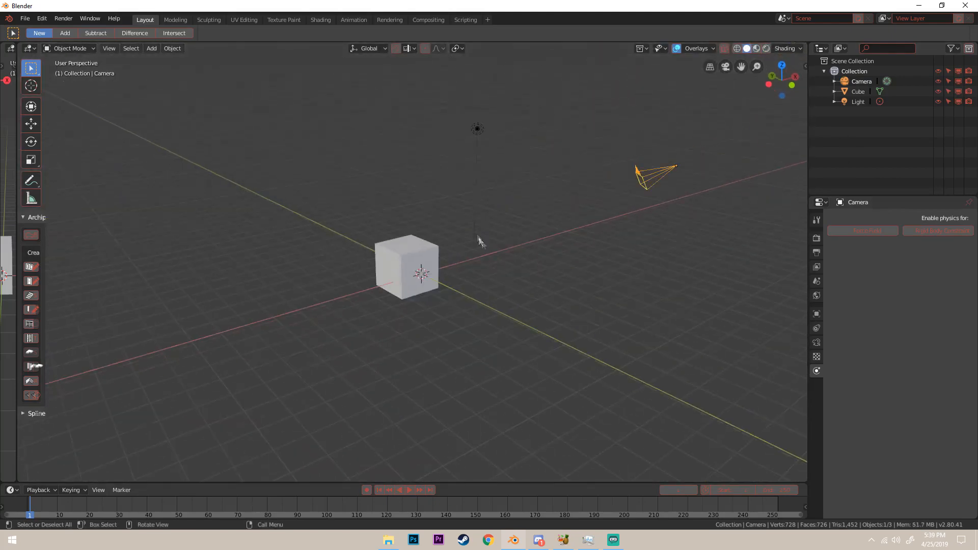
# Open the recent file faceted.blend and switch to its Layout workspace
pyautogui.click(24, 18)
pyautogui.moveTo(62, 51)
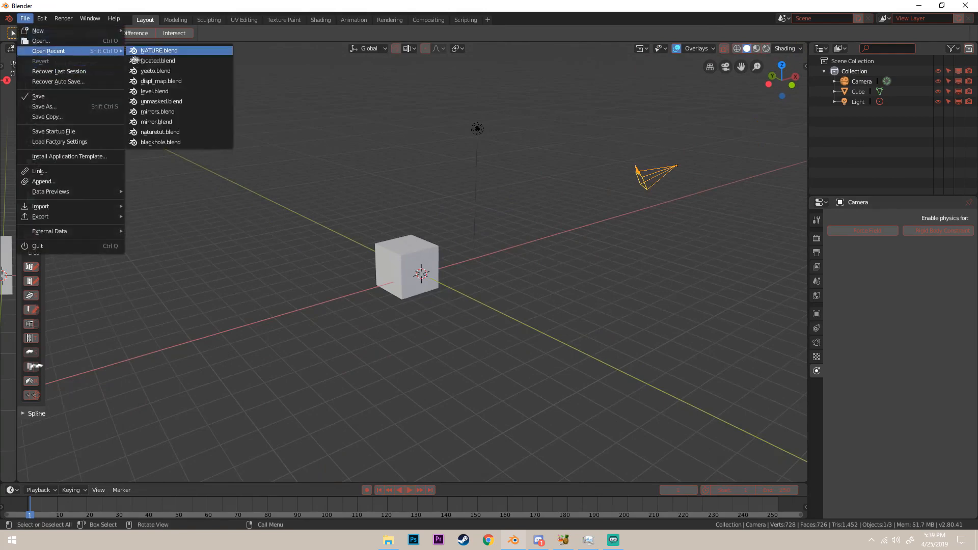
pyautogui.click(157, 61)
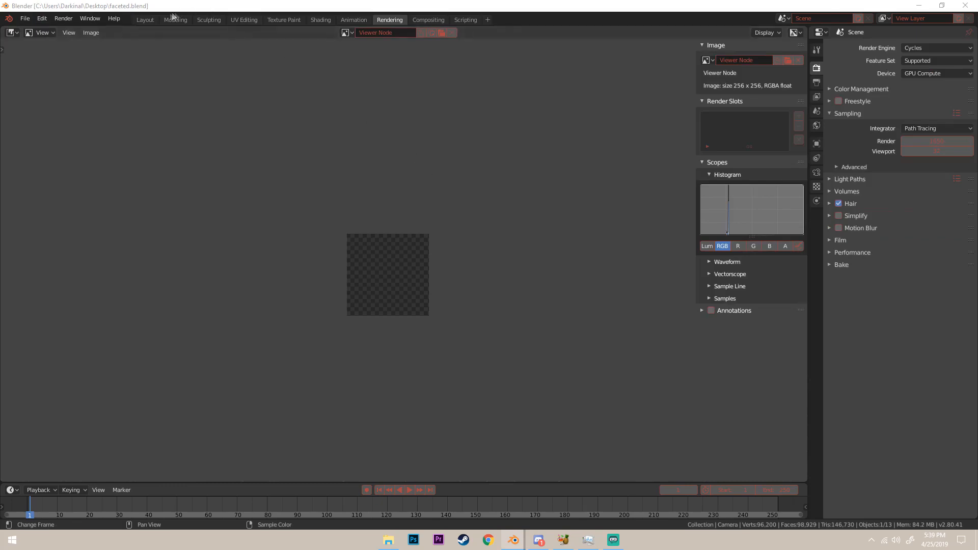
pyautogui.click(147, 23)
# Display the scene through the camera in rendered viewport shading
pyautogui.moveTo(596, 265)
pyautogui.mouseDown(button='middle')
pyautogui.moveTo(605, 270)
pyautogui.moveTo(510, 289)
pyautogui.moveTo(587, 270)
pyautogui.mouseUp(button='middle')
pyautogui.press('KP_0')
pyautogui.press('z')
pyautogui.click(587, 209)
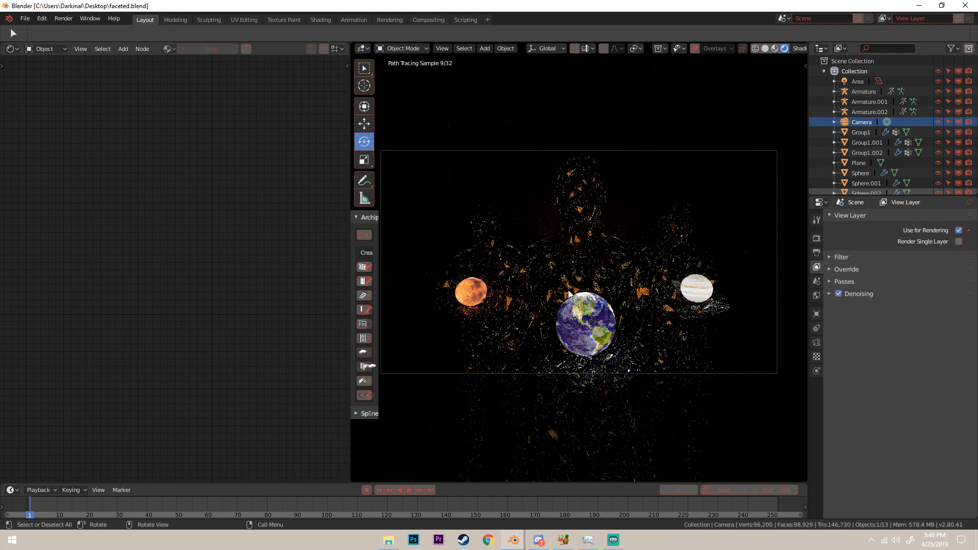
# Return the viewport to solid shading and examine the three figures, their backdrop and the outliner's object list
pyautogui.press('z')
pyautogui.click(609, 222)
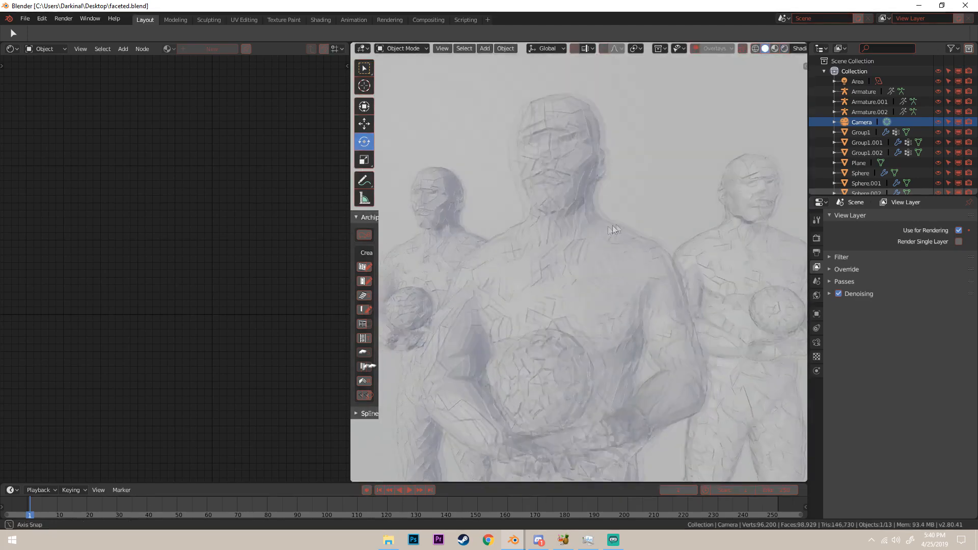
pyautogui.moveTo(613, 229); pyautogui.dragTo(569, 209, button='middle')
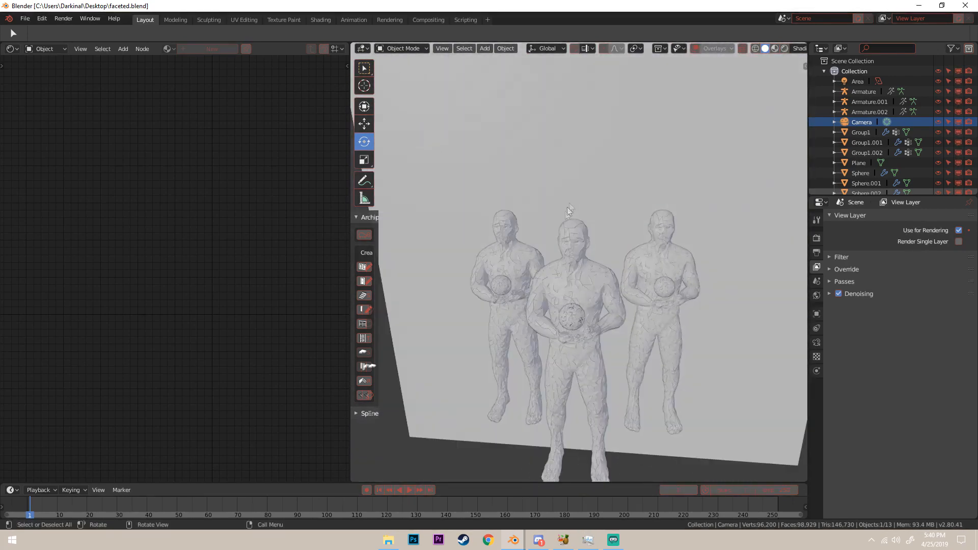
pyautogui.scroll(-2, 873, 128)
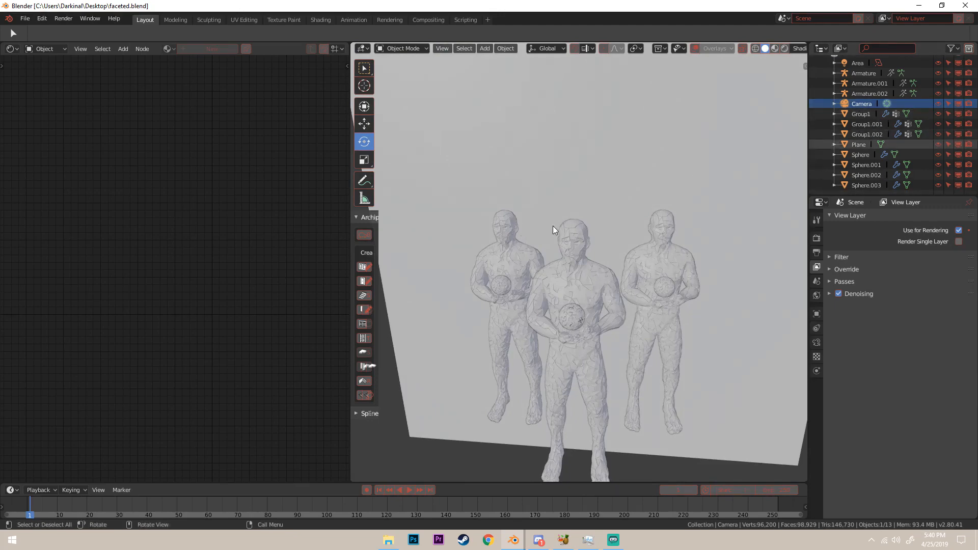
pyautogui.scroll(-5, 517, 241)
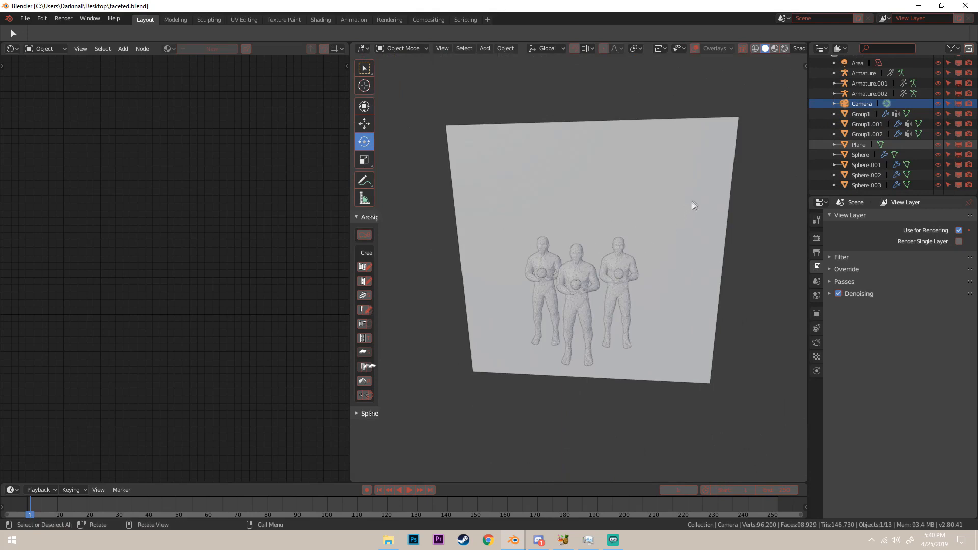
# Turn on the viewport overlays and select the camera and the three Group1 figures in turn, ending on Group1.001
pyautogui.click(868, 135)
pyautogui.click(694, 49)
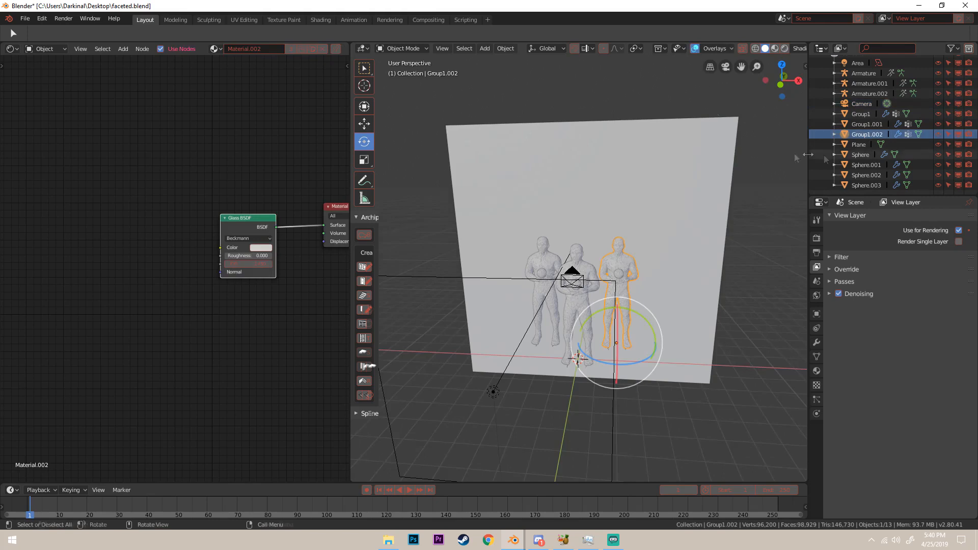
pyautogui.click(859, 104)
pyautogui.click(860, 114)
pyautogui.click(861, 124)
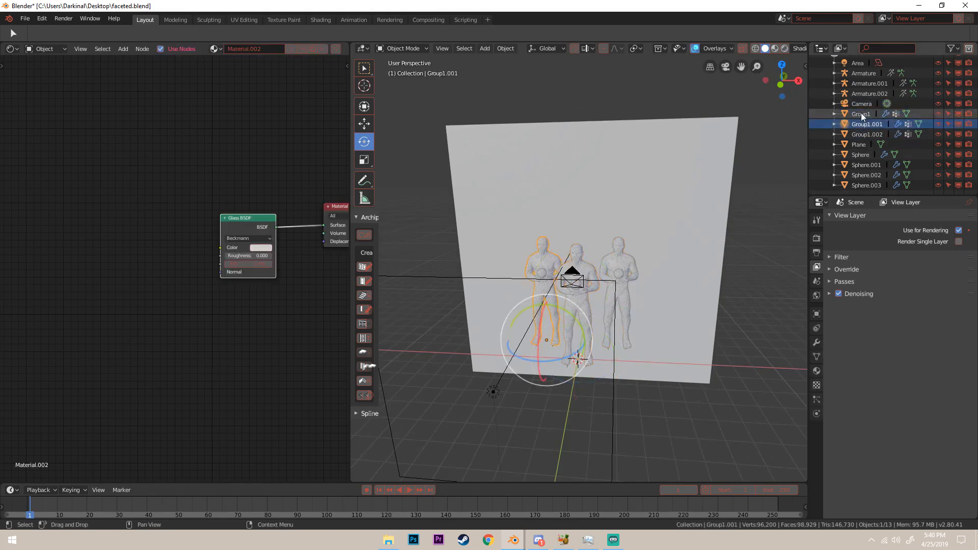
pyautogui.click(861, 103)
pyautogui.click(860, 114)
pyautogui.click(865, 134)
pyautogui.click(869, 106)
pyautogui.click(868, 126)
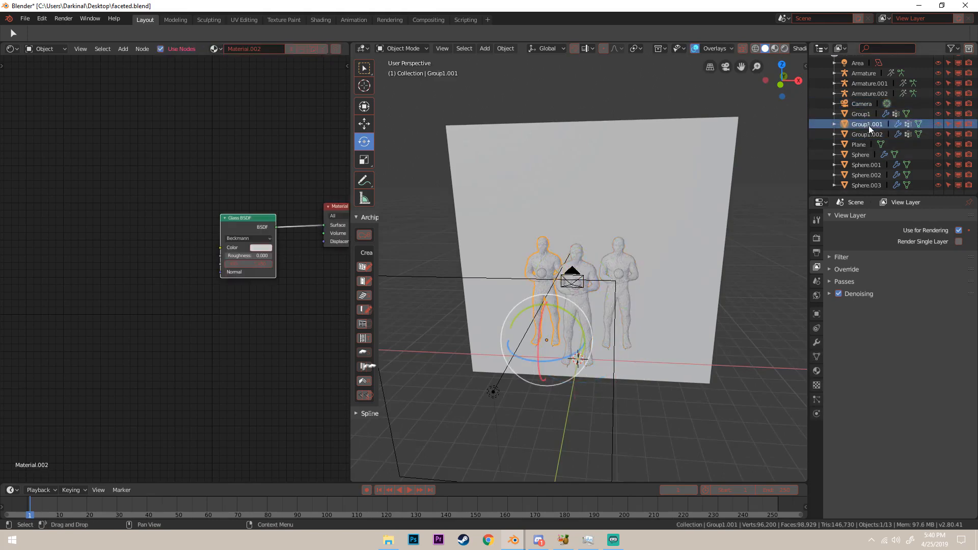
# View the figures from an angle up close and show the scene's render properties
pyautogui.moveTo(688, 178); pyautogui.dragTo(611, 199, button='middle')
pyautogui.scroll(3, 572, 206)
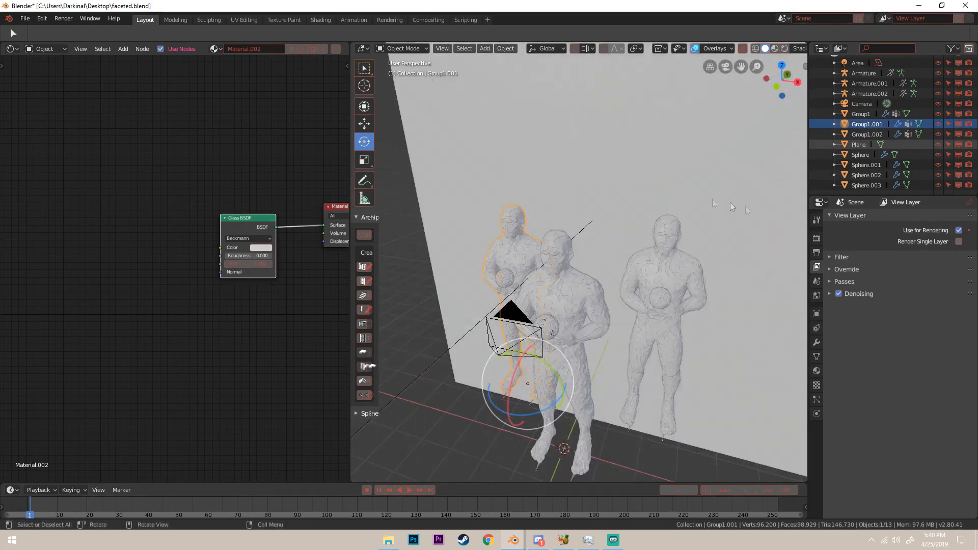
pyautogui.click(816, 238)
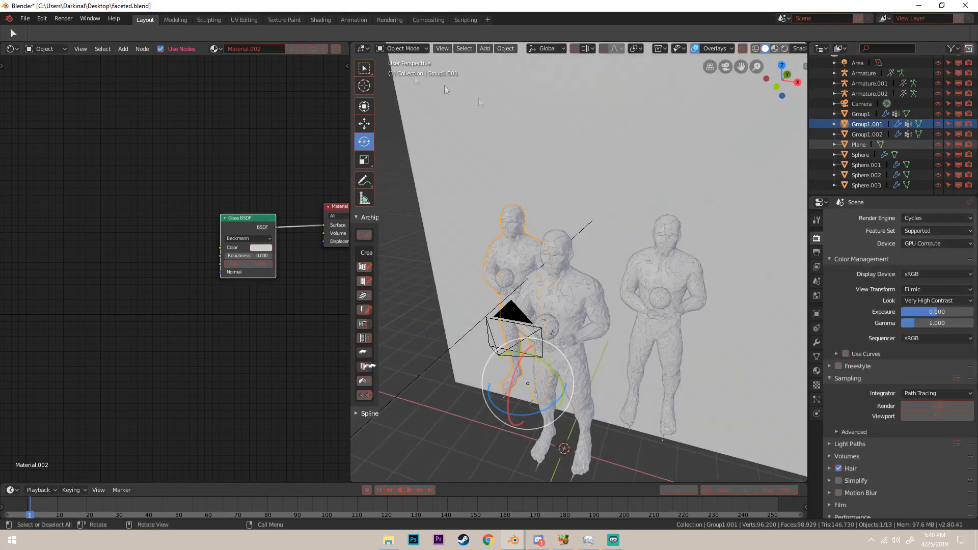